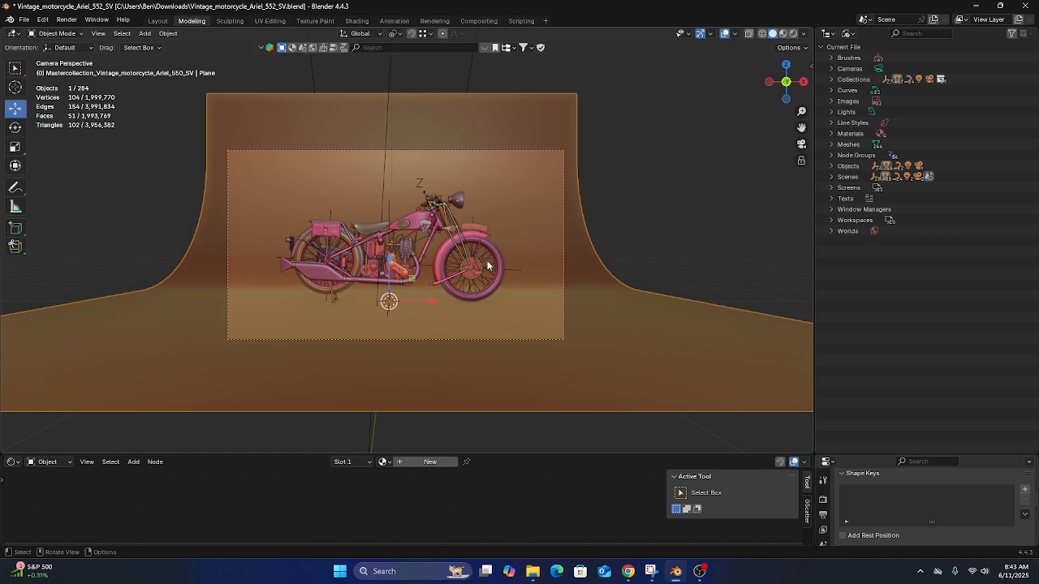
# Select the motorcycle's saddle and switch the lower editor area to the UV Editor
pyautogui.scroll(1, 479, 266)
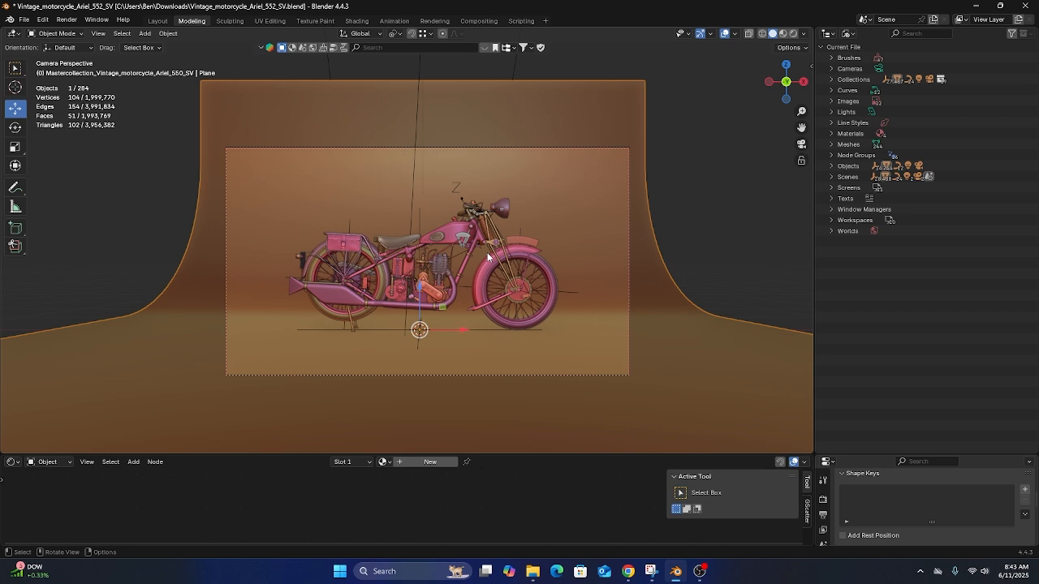
pyautogui.scroll(3, 448, 238)
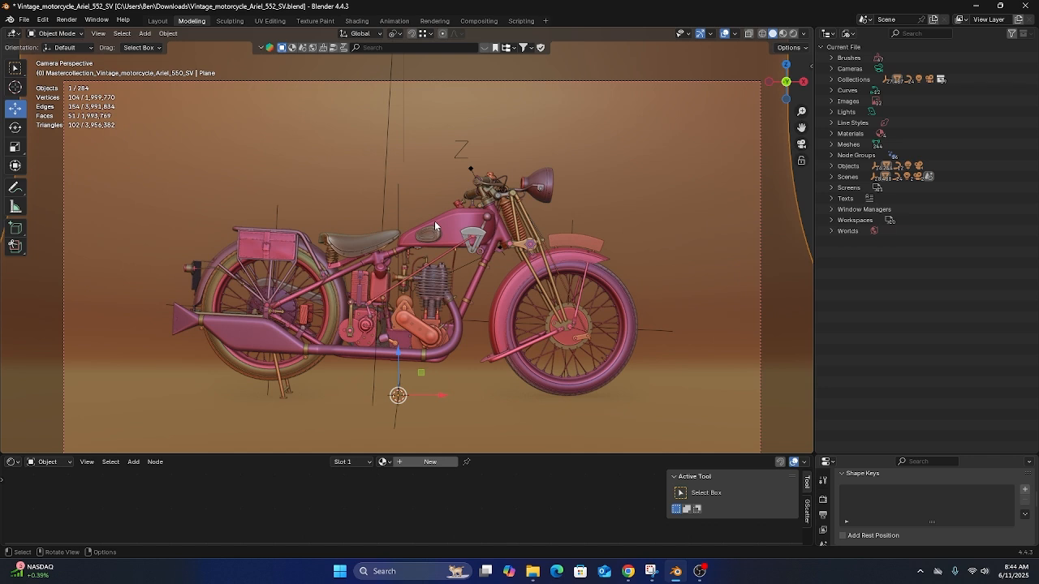
pyautogui.scroll(2, 381, 234)
pyautogui.keyDown('shift'); pyautogui.moveTo(367, 272); pyautogui.dragTo(439, 266, button='middle'); pyautogui.keyUp('shift')
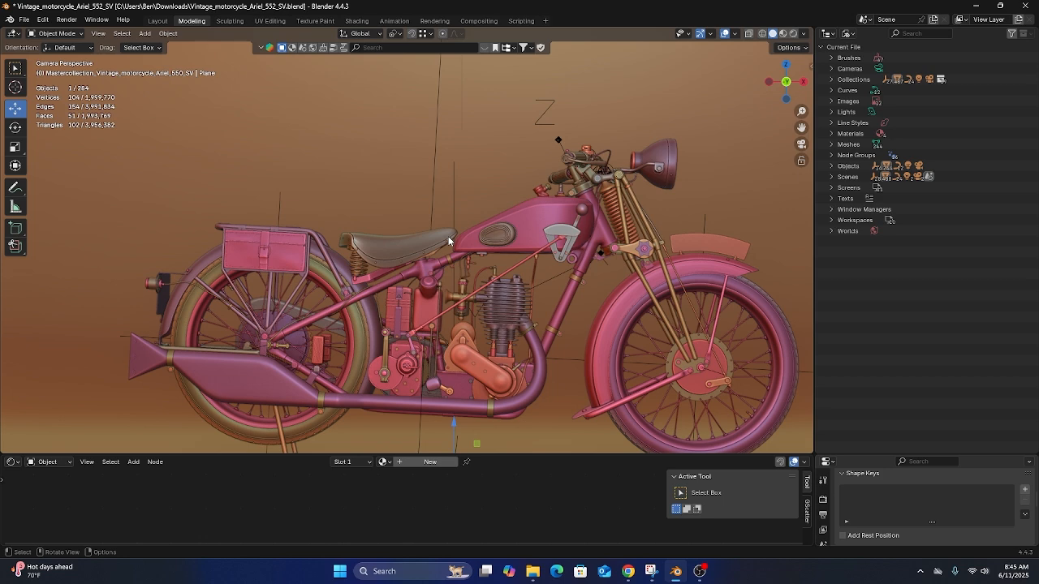
pyautogui.scroll(3, 405, 235)
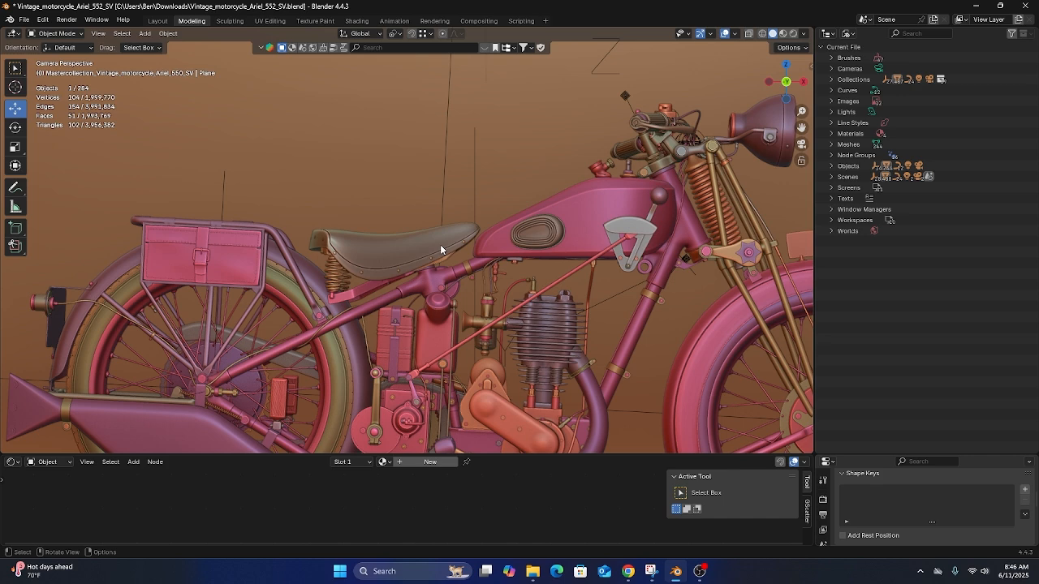
pyautogui.keyDown('shift'); pyautogui.moveTo(447, 280); pyautogui.dragTo(415, 273, button='middle'); pyautogui.keyUp('shift')
pyautogui.click(353, 238)
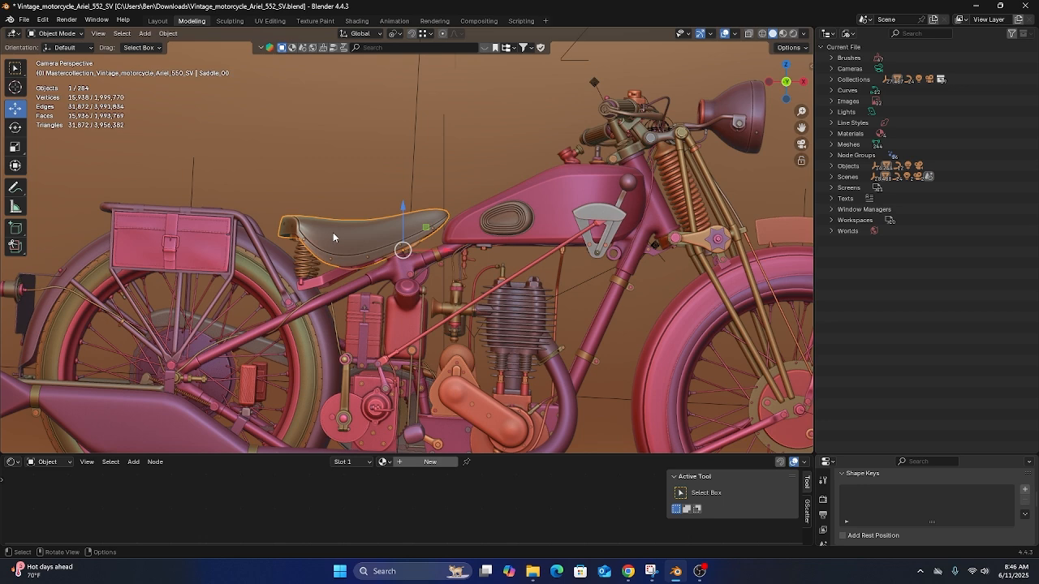
pyautogui.click(12, 462)
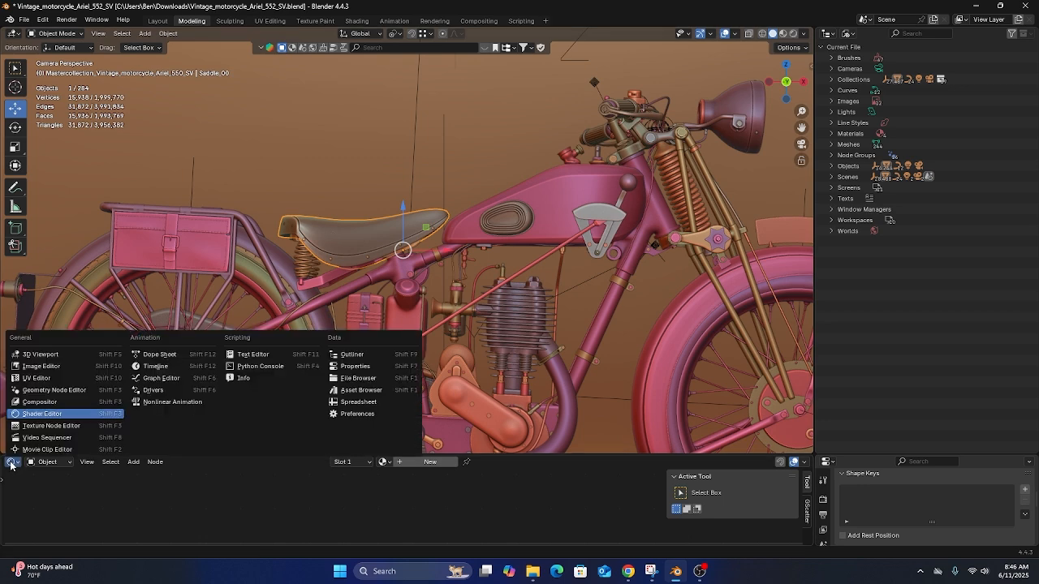
pyautogui.click(37, 366)
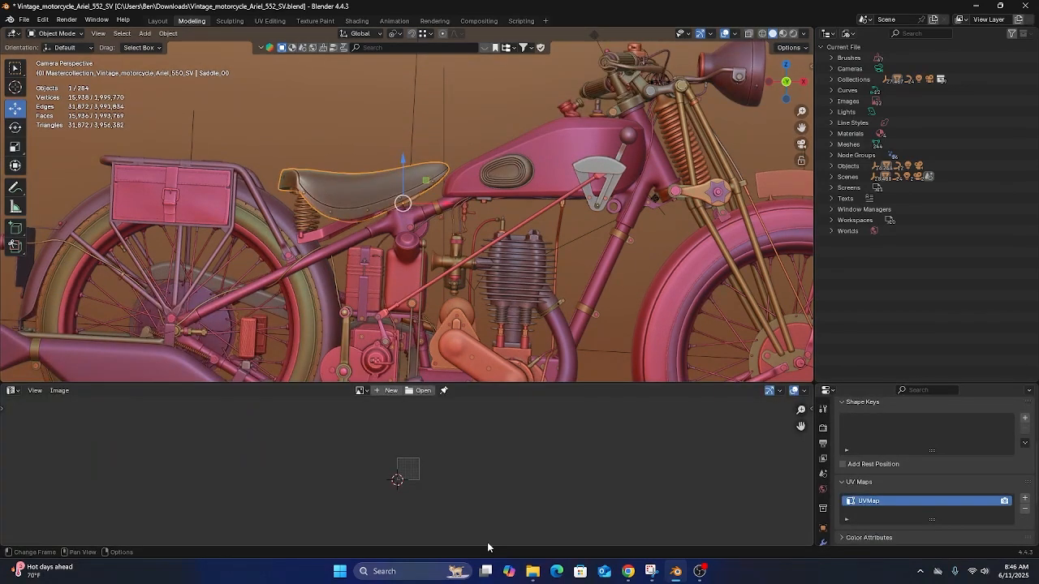
# Examine the saddle's three UV islands in Edit Mode, picking faces in each, and return to Object Mode
pyautogui.scroll(5, 427, 478)
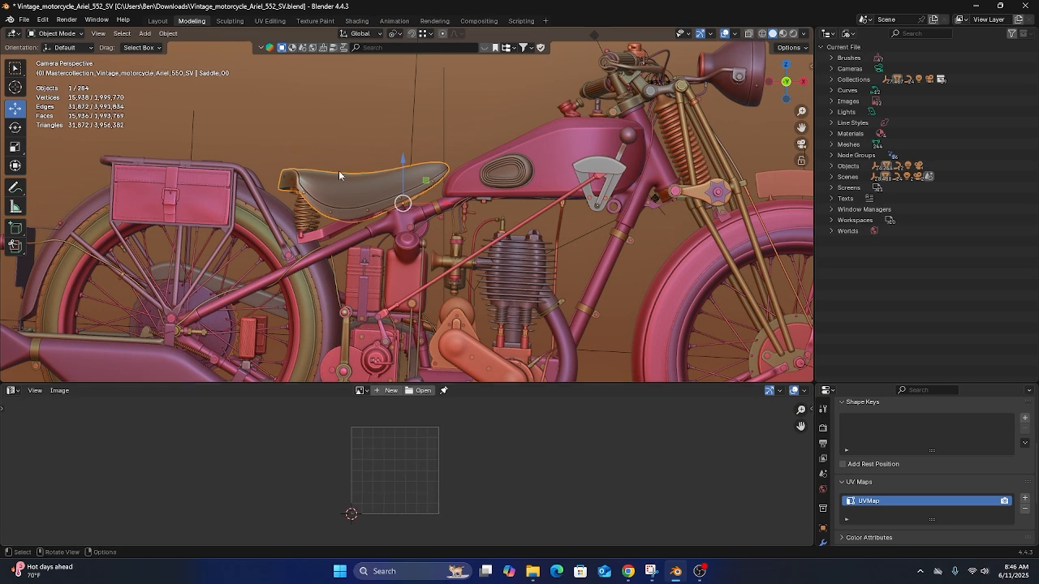
pyautogui.press('Tab')
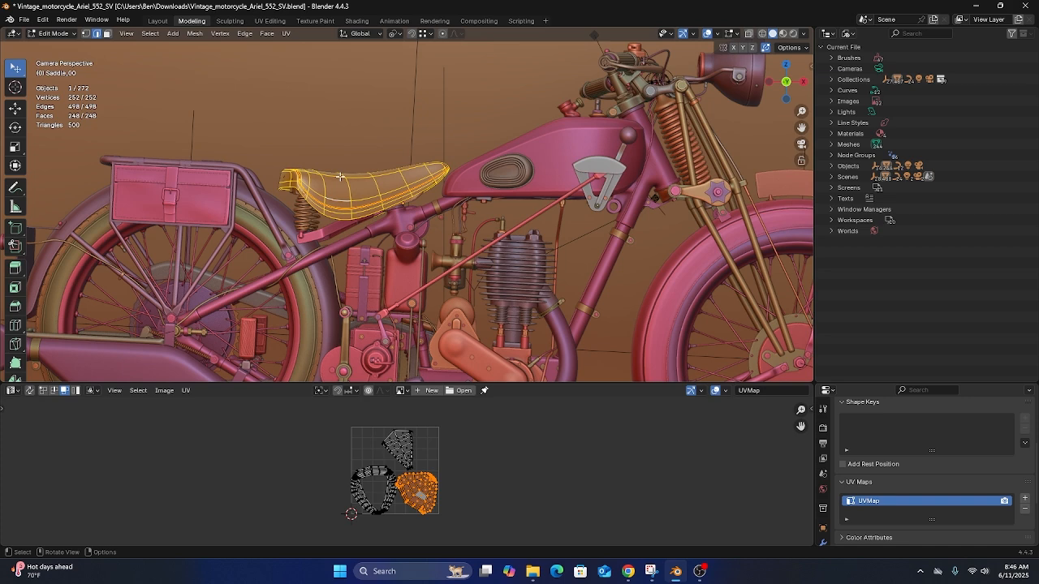
pyautogui.press('Tab')
pyautogui.press('Tab')
pyautogui.scroll(5, 393, 492)
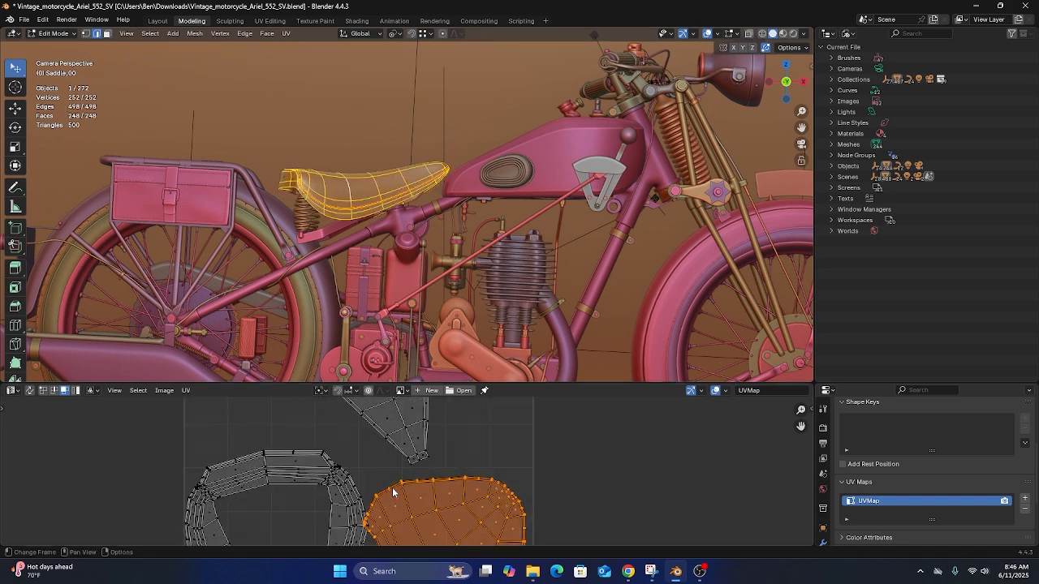
pyautogui.scroll(-6, 393, 492)
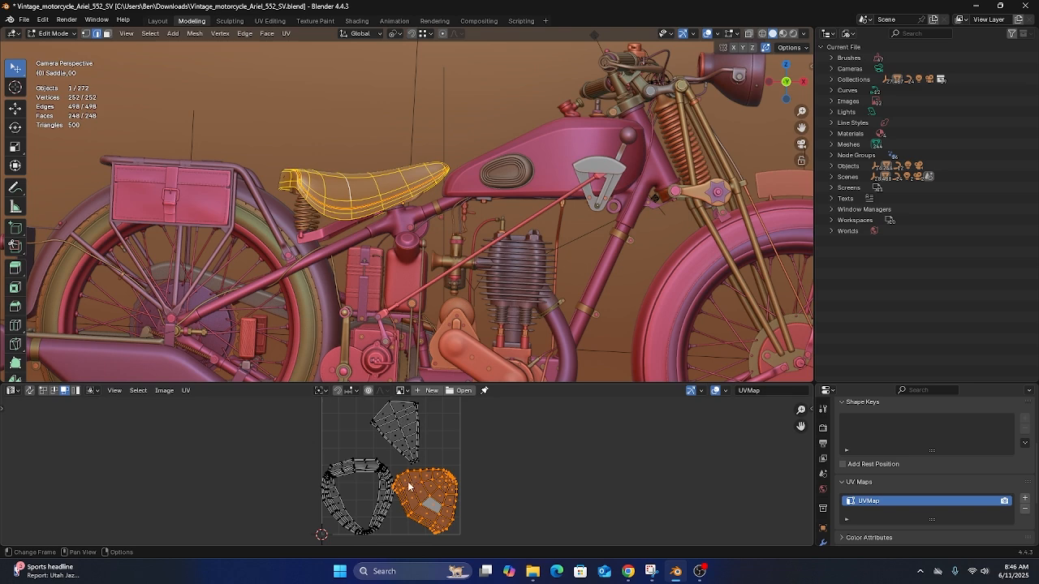
pyautogui.click(415, 474)
pyautogui.click(409, 428)
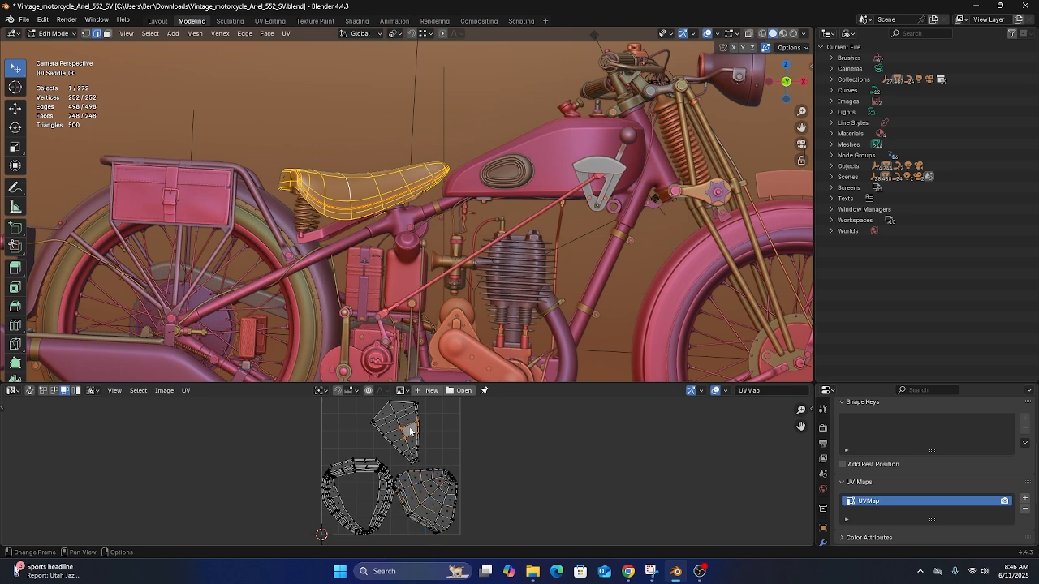
pyautogui.click(378, 482)
pyautogui.click(368, 468)
pyautogui.press('Tab')
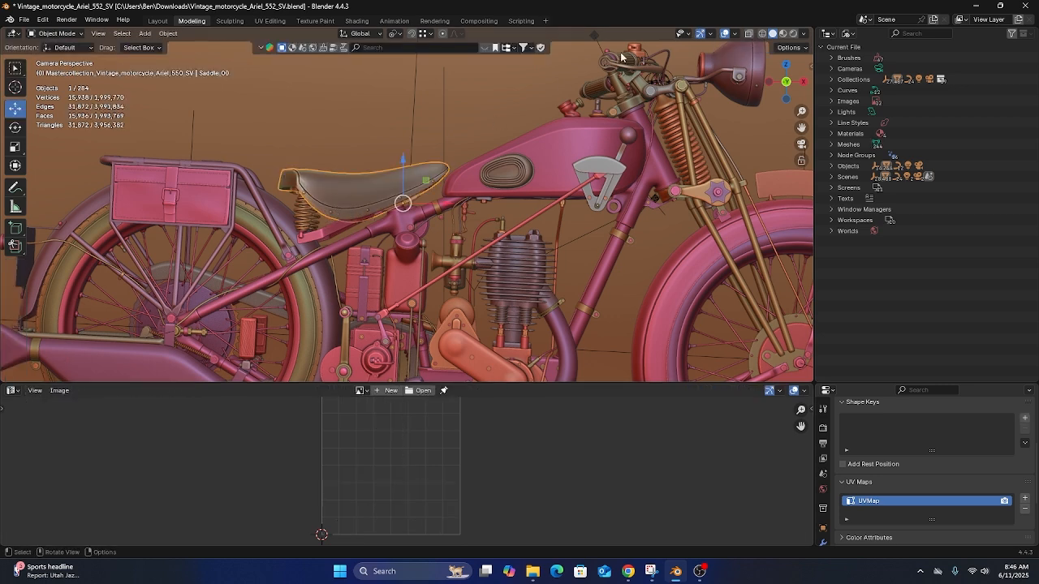
# Shade the viewport in Material Preview and create a new material for the saddle in the Shader Editor
pyautogui.click(782, 33)
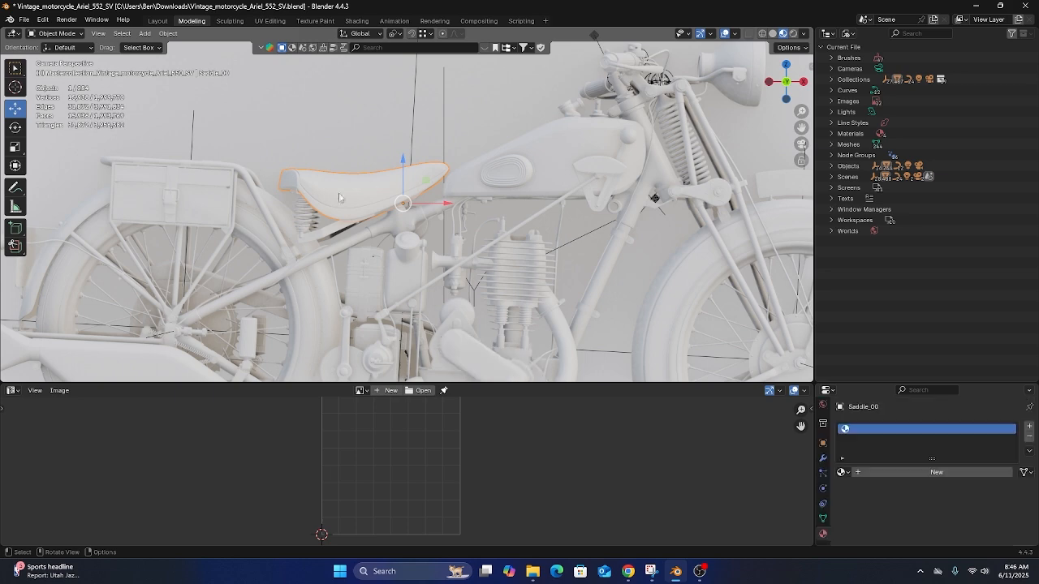
pyautogui.click(11, 390)
pyautogui.click(41, 479)
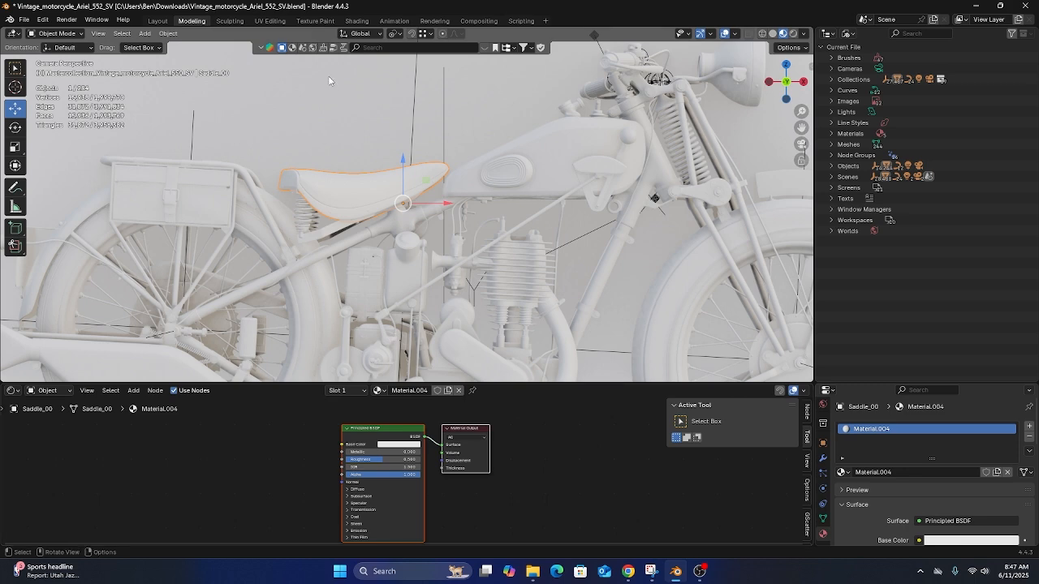
pyautogui.scroll(2, 329, 480)
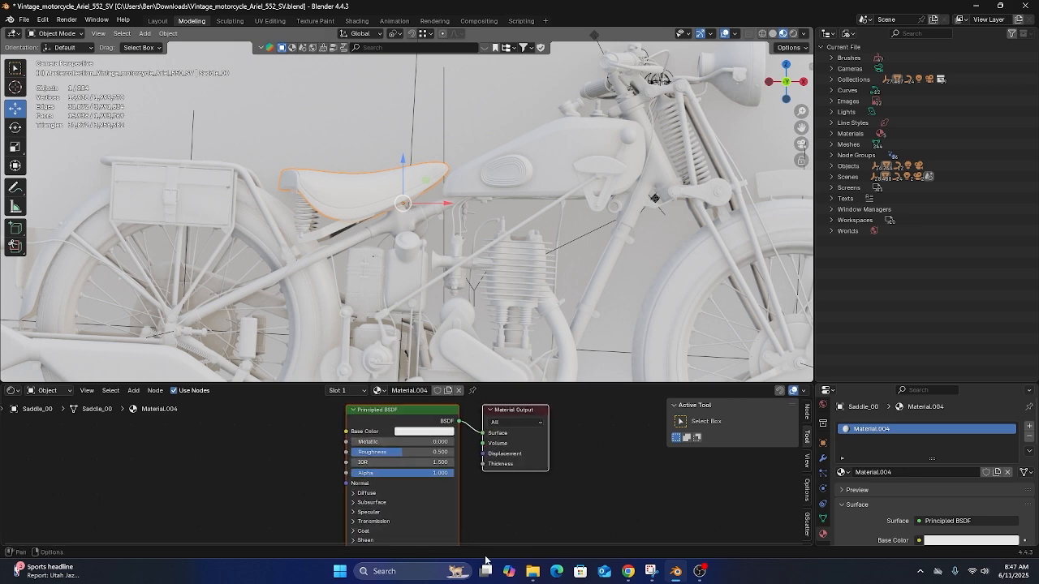
# Switch to the browser to look over the "uv checker" image results, and return to Blender
pyautogui.click(628, 572)
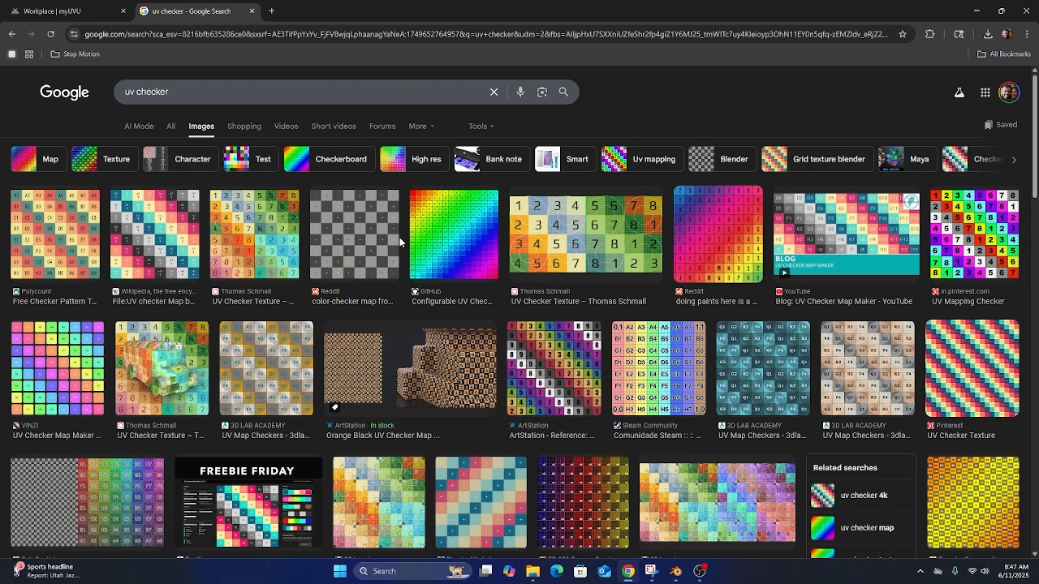
pyautogui.click(675, 572)
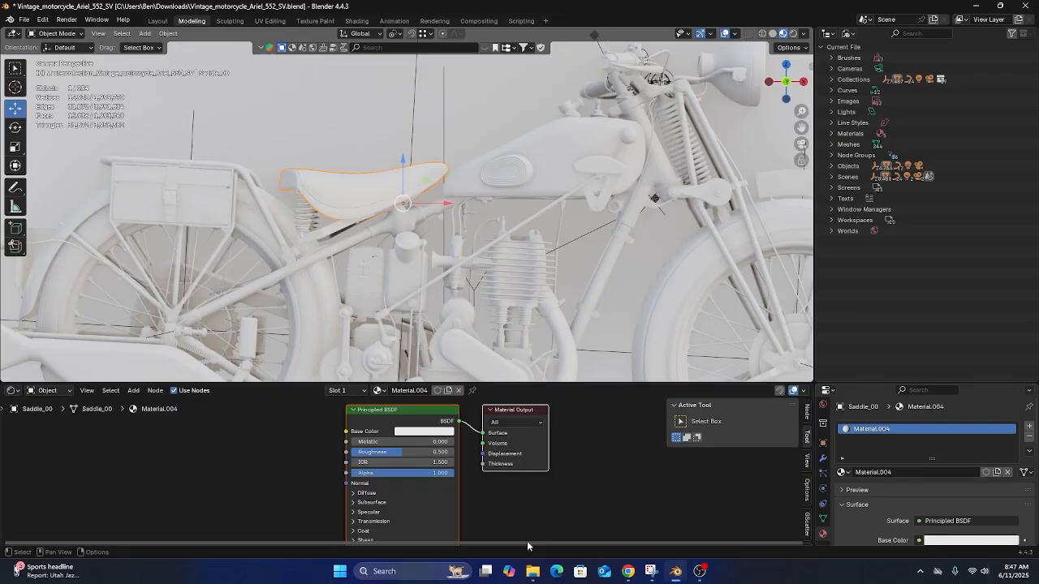
# Bring the checker image l8n7cgraly071 from the Downloads folder into the saddle's material and connect its Color to Base Color
pyautogui.click(533, 571)
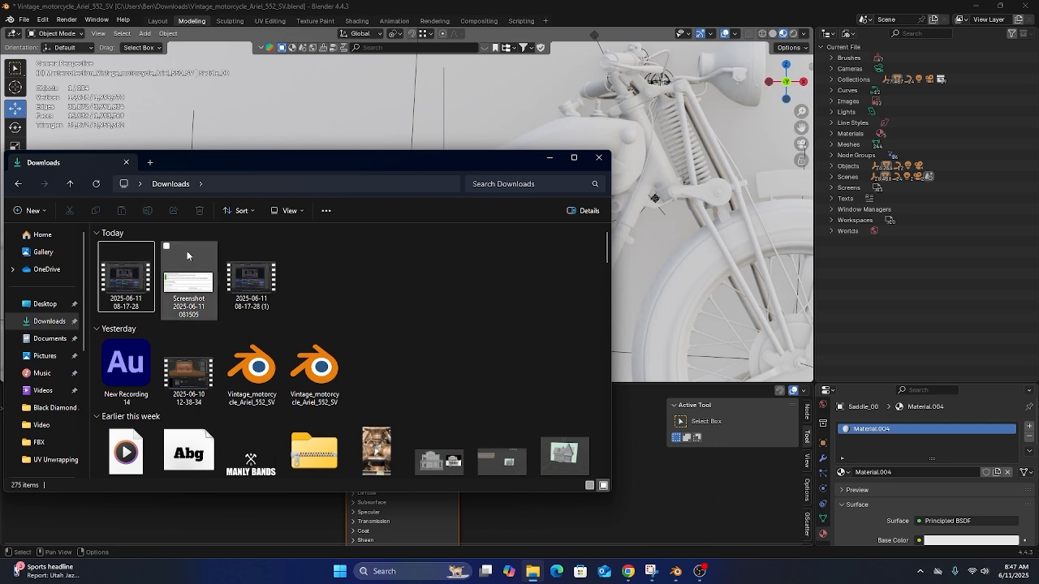
pyautogui.scroll(-6, 187, 256)
pyautogui.moveTo(198, 163); pyautogui.dragTo(796, 194)
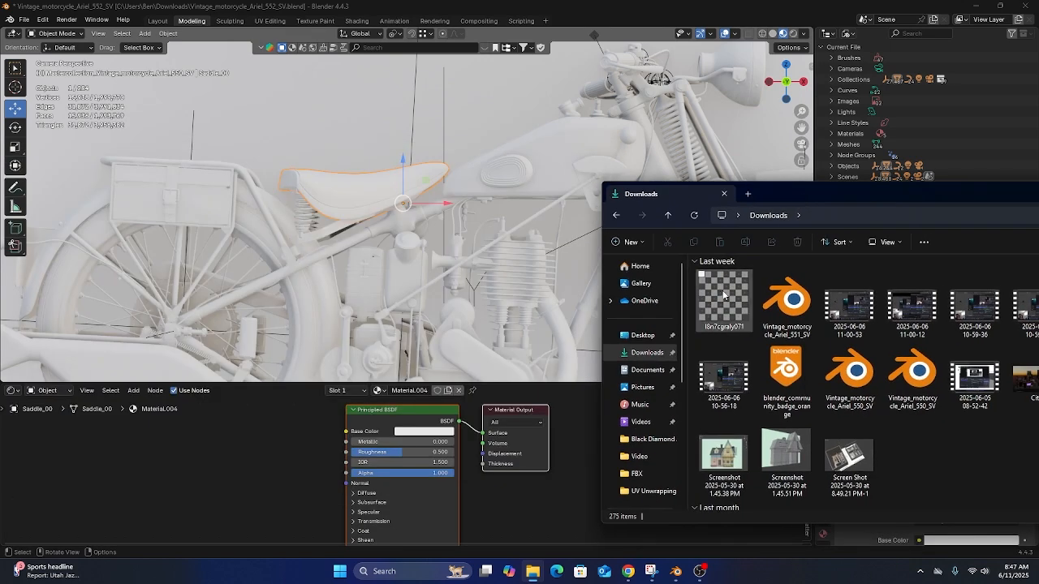
pyautogui.moveTo(725, 295); pyautogui.dragTo(346, 431)
pyautogui.scroll(2, 357, 188)
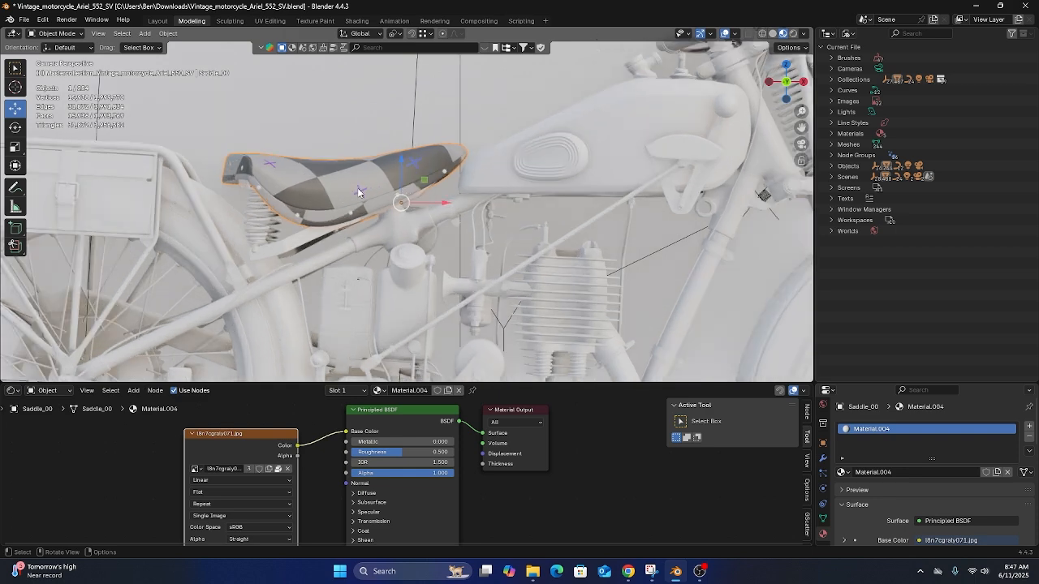
# Show the saddle's UVs in the UV Editor in Edit Mode and try to move the upper island
pyautogui.click(11, 390)
pyautogui.click(45, 447)
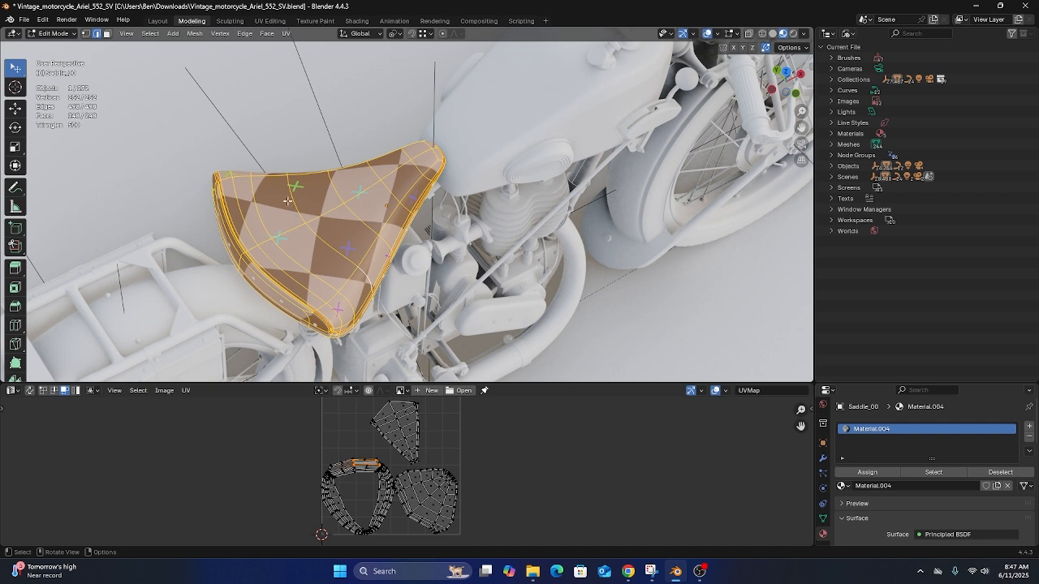
pyautogui.click(406, 423)
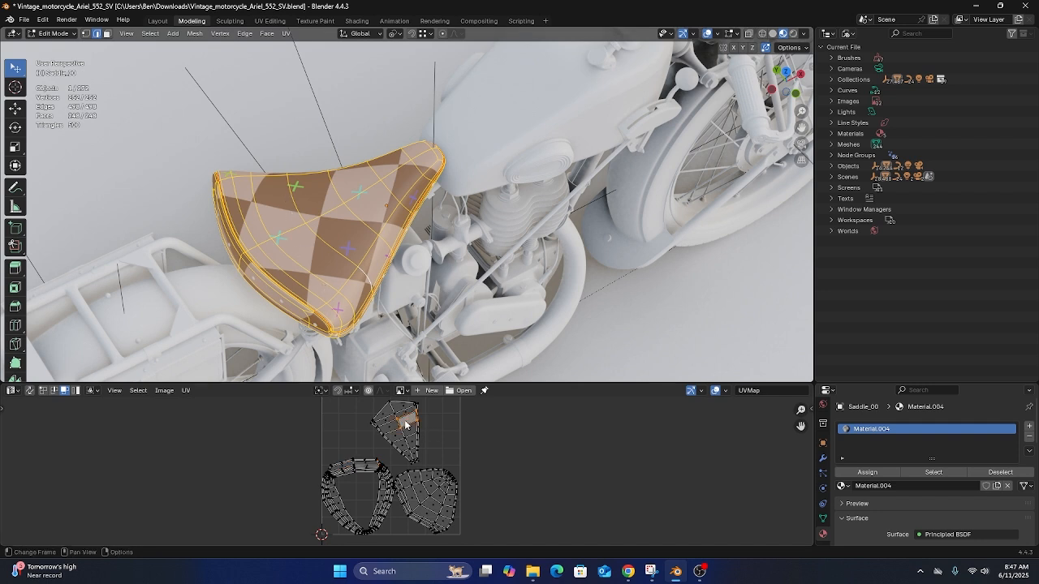
pyautogui.press('l')
pyautogui.press('g')
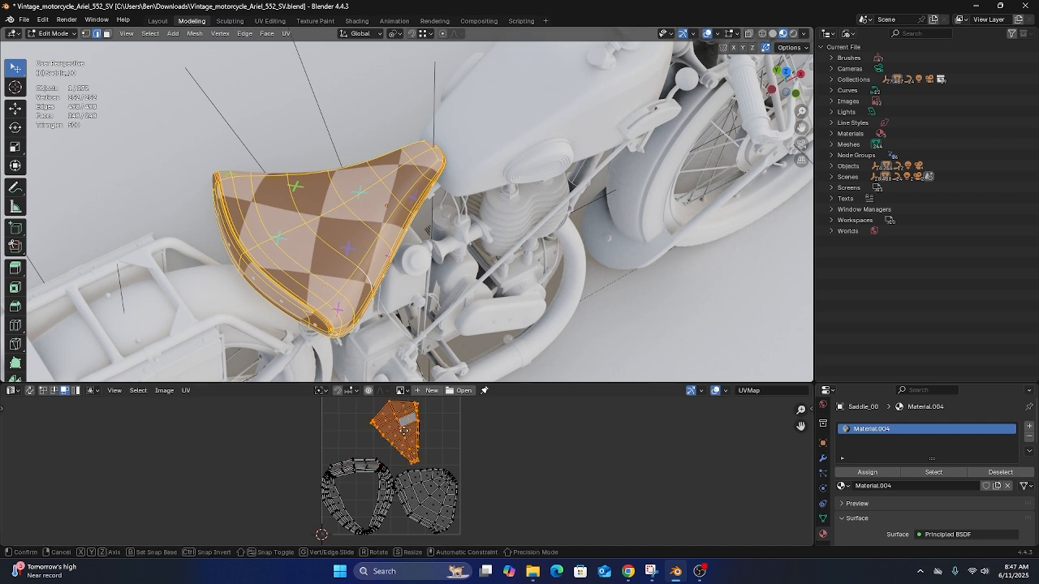
pyautogui.rightClick(404, 431)
# Select the whole lower-right UV island of the saddle and shift it slightly within the layout
pyautogui.click(415, 520)
pyautogui.hotkey('ctrl', 'l')
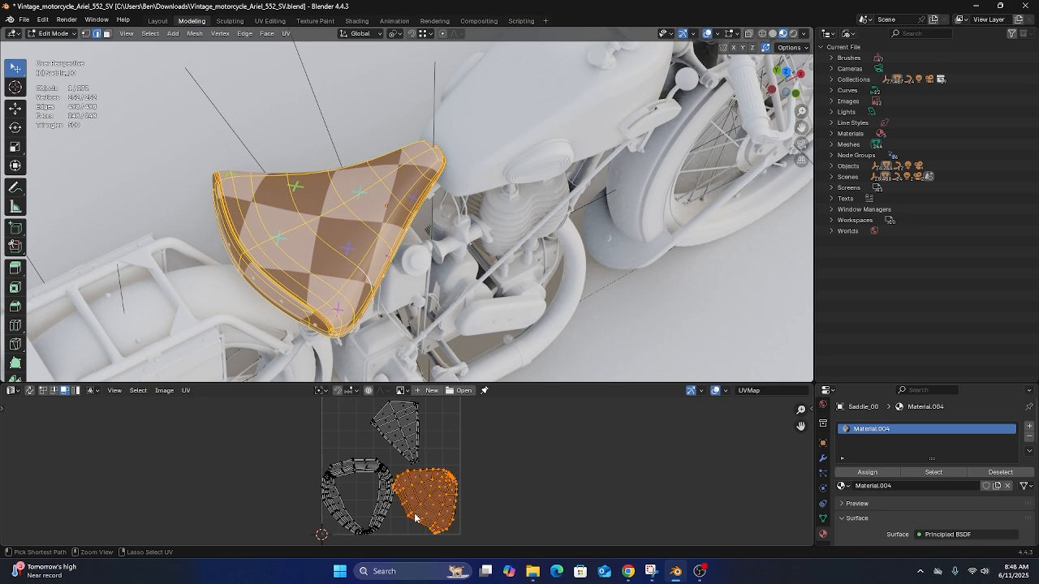
pyautogui.press('g')
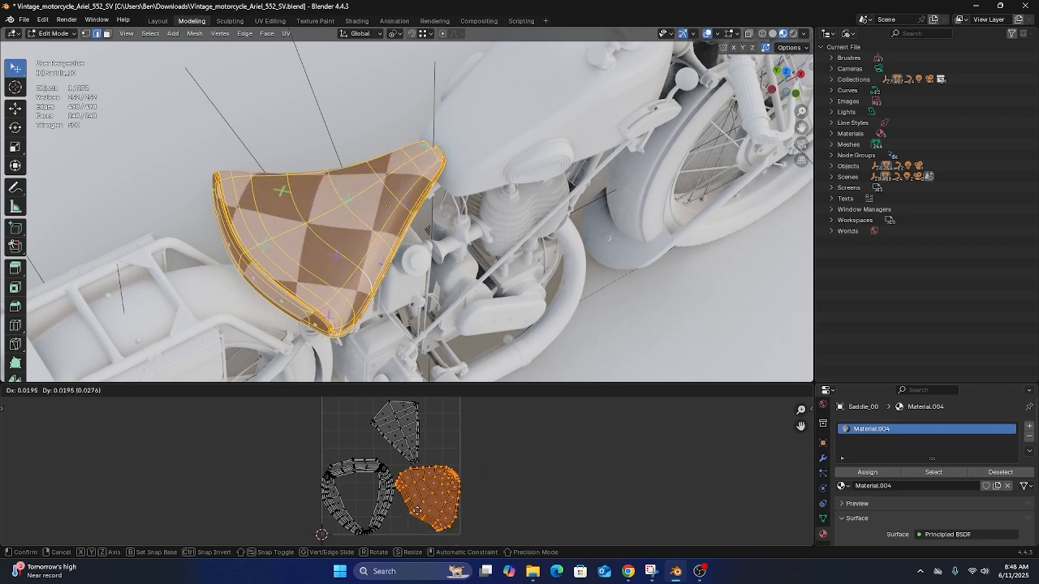
pyautogui.click(419, 504)
pyautogui.scroll(2, 441, 486)
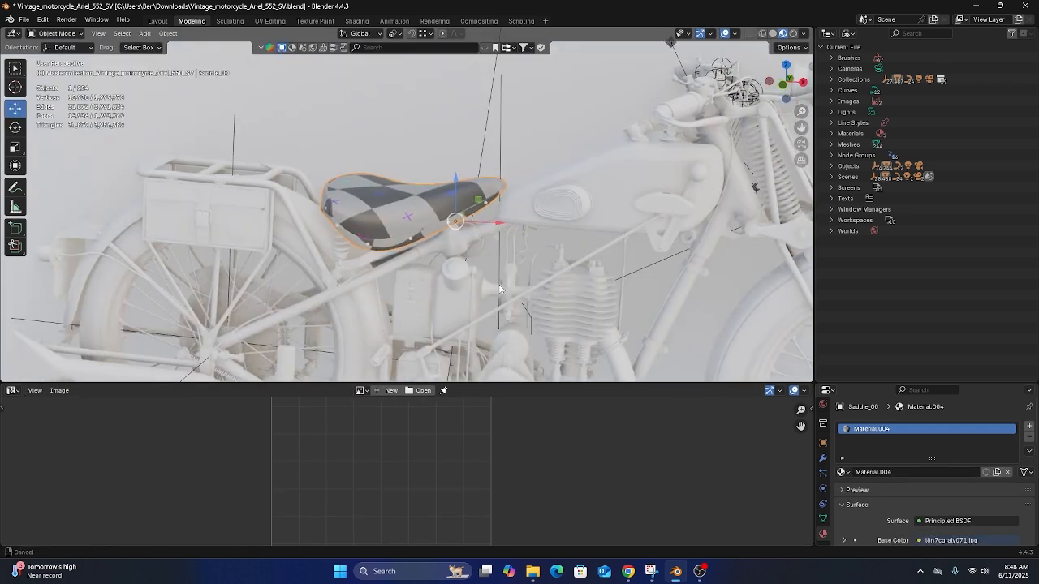
# Examine the checker pattern on the saddle for stretching from several angles in Object Mode
pyautogui.moveTo(495, 294); pyautogui.dragTo(451, 298, button='middle')
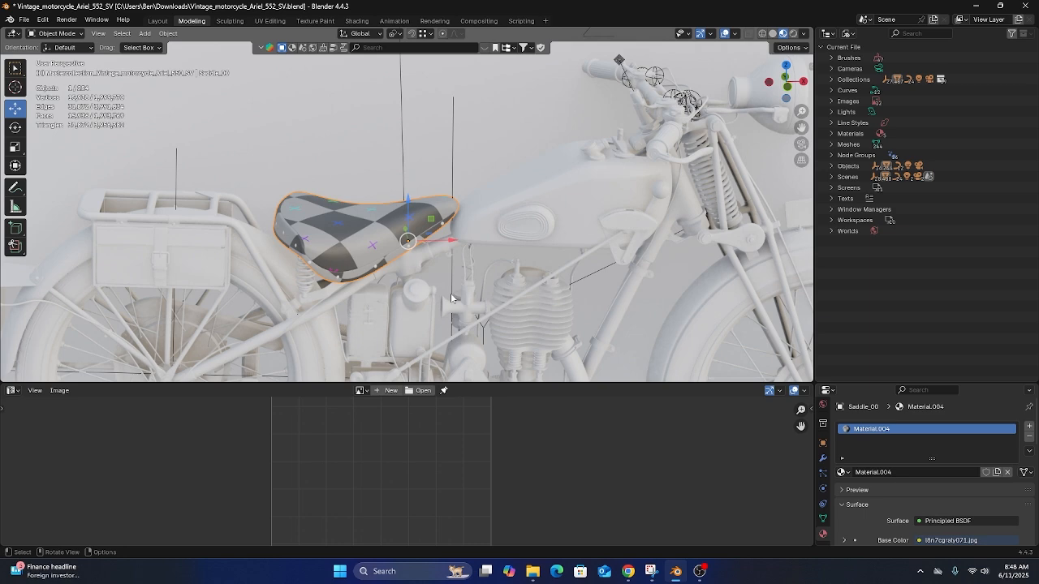
pyautogui.moveTo(451, 293); pyautogui.dragTo(444, 237, button='middle')
pyautogui.scroll(4, 471, 250)
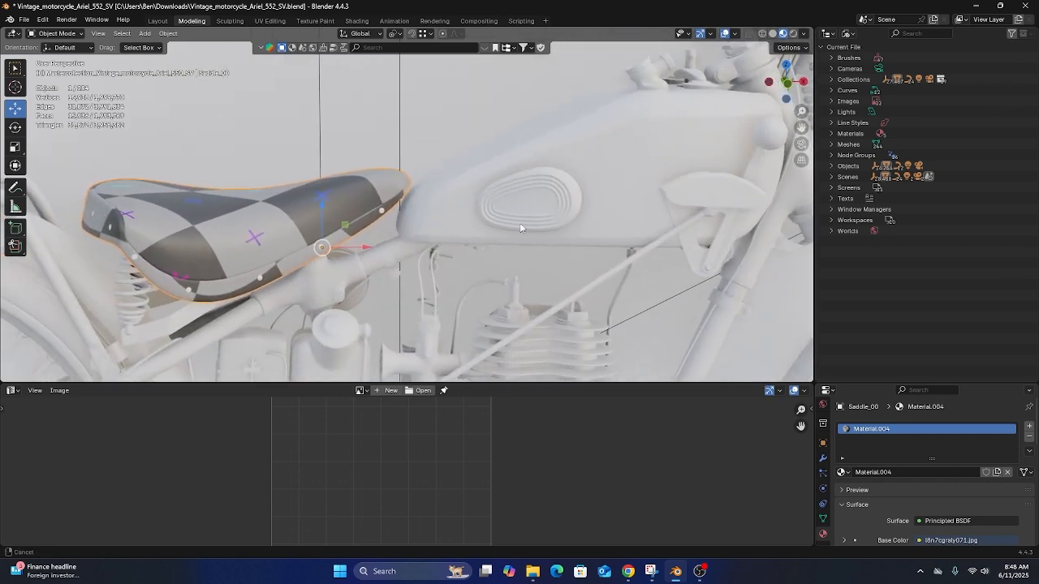
# Select the fuel tank and examine its UV layout in Edit Mode
pyautogui.keyDown('shift'); pyautogui.moveTo(522, 227); pyautogui.dragTo(405, 250, button='middle'); pyautogui.keyUp('shift')
pyautogui.scroll(-1, 463, 210)
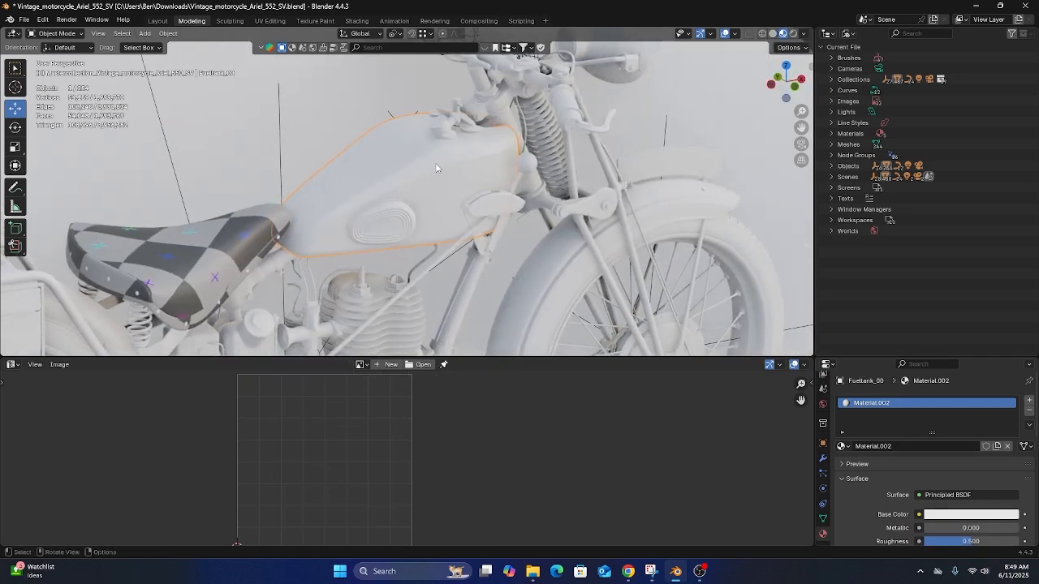
pyautogui.press('Tab')
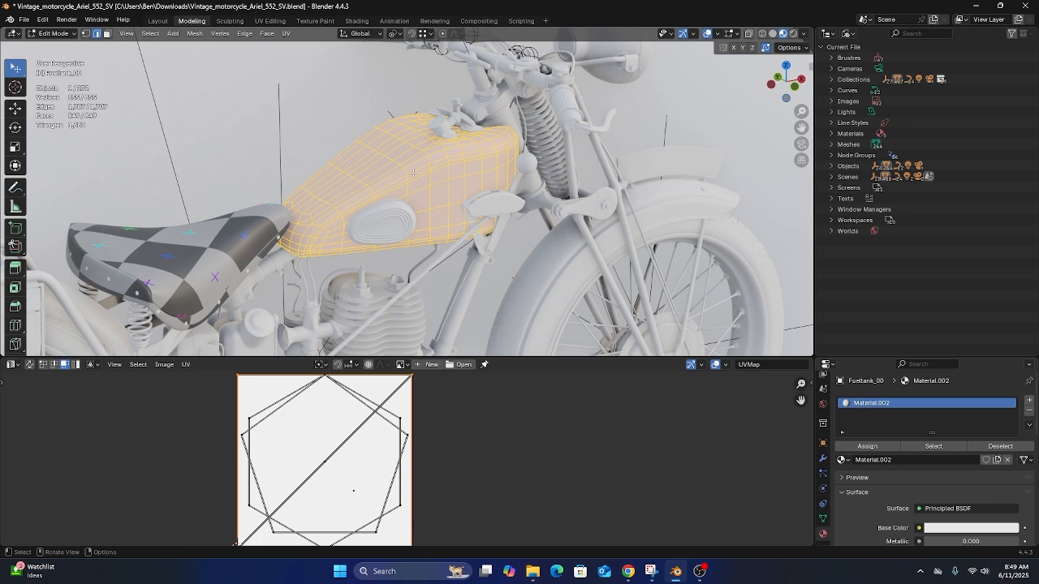
pyautogui.scroll(-1, 340, 436)
pyautogui.moveTo(358, 431); pyautogui.dragTo(397, 415, button='middle')
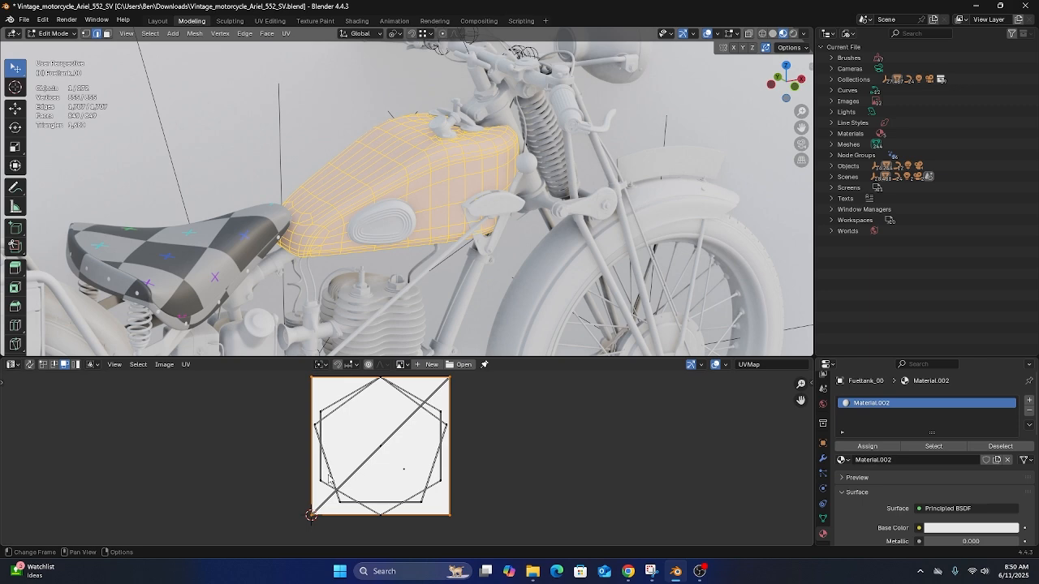
# Return the lower area to the Shader Editor and select the saddle in Object Mode to show its checker material nodes
pyautogui.click(12, 364)
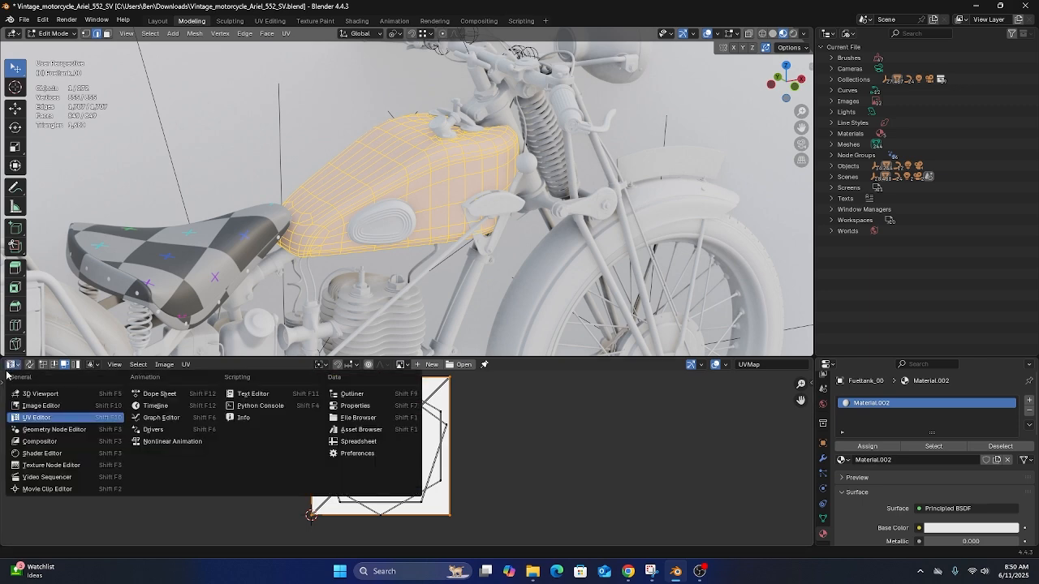
pyautogui.click(32, 457)
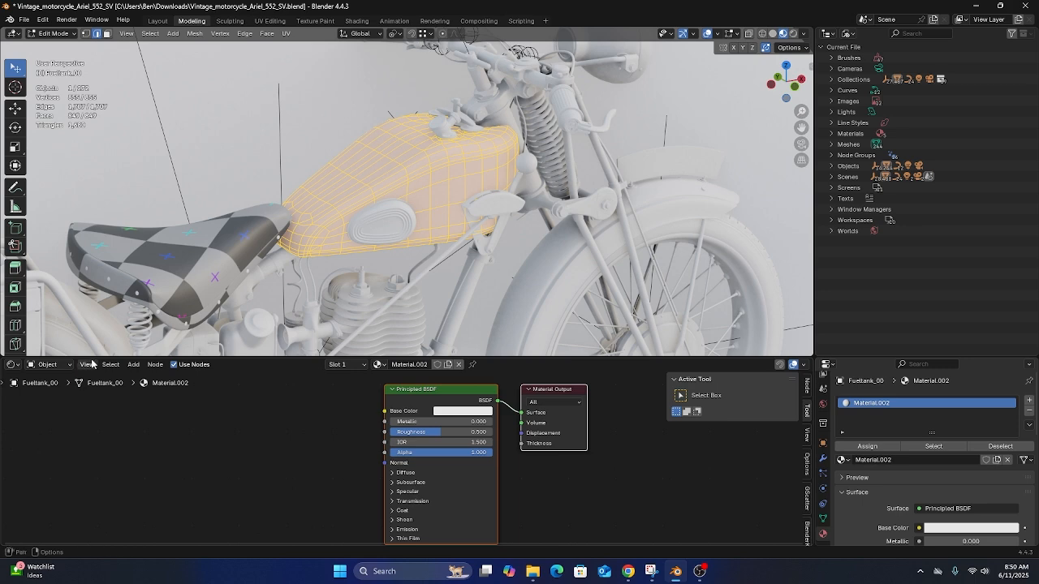
pyautogui.press('Tab')
pyautogui.click(158, 263)
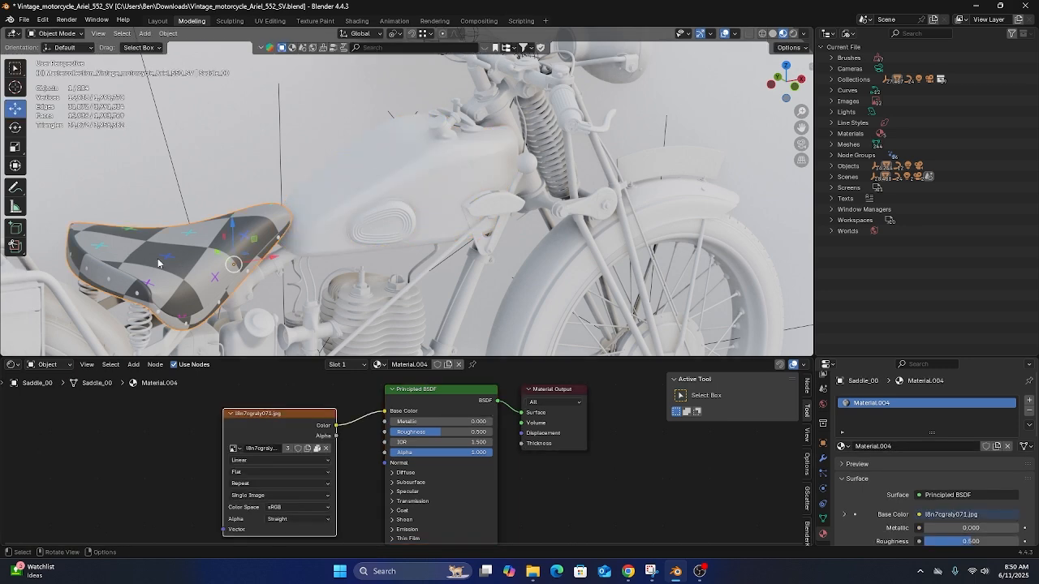
# Assign the saddle's checker material, Material.004, to the fuel tank and examine the checker pattern across its surface
pyautogui.click(428, 172)
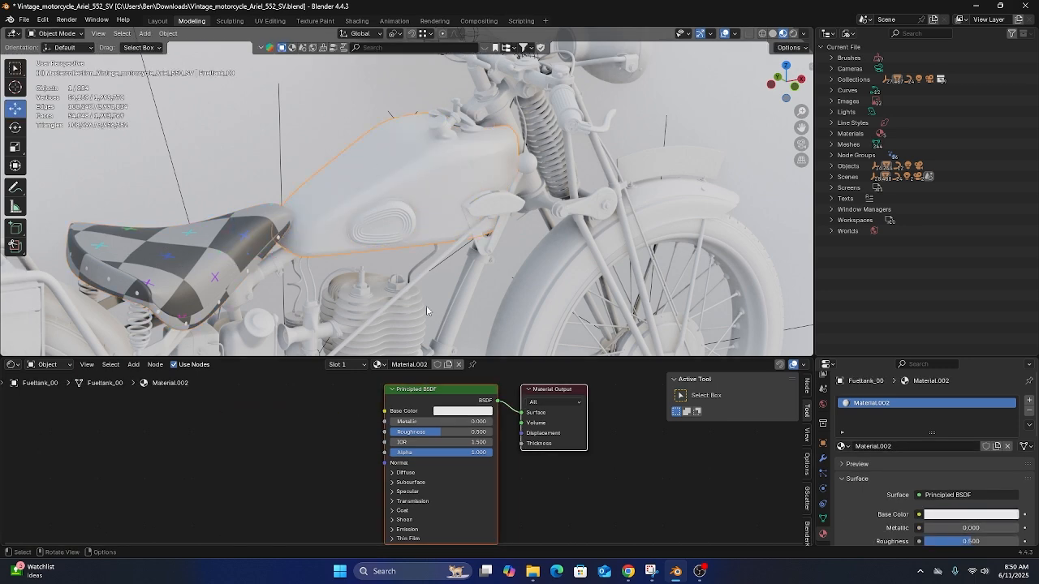
pyautogui.click(379, 365)
pyautogui.click(399, 189)
pyautogui.scroll(6, 400, 189)
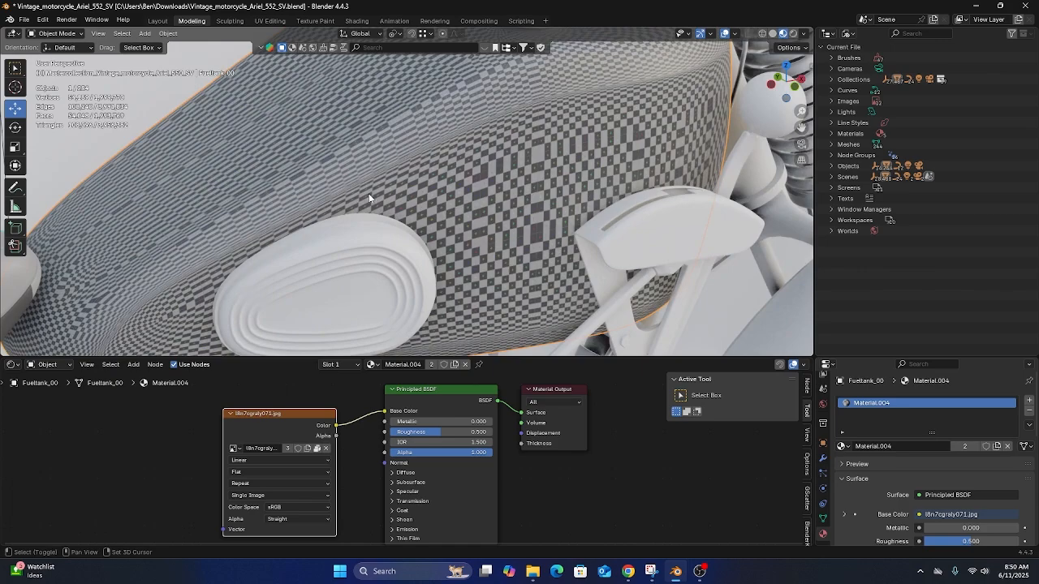
pyautogui.moveTo(368, 193); pyautogui.dragTo(317, 183, button='middle')
pyautogui.scroll(5, 383, 206)
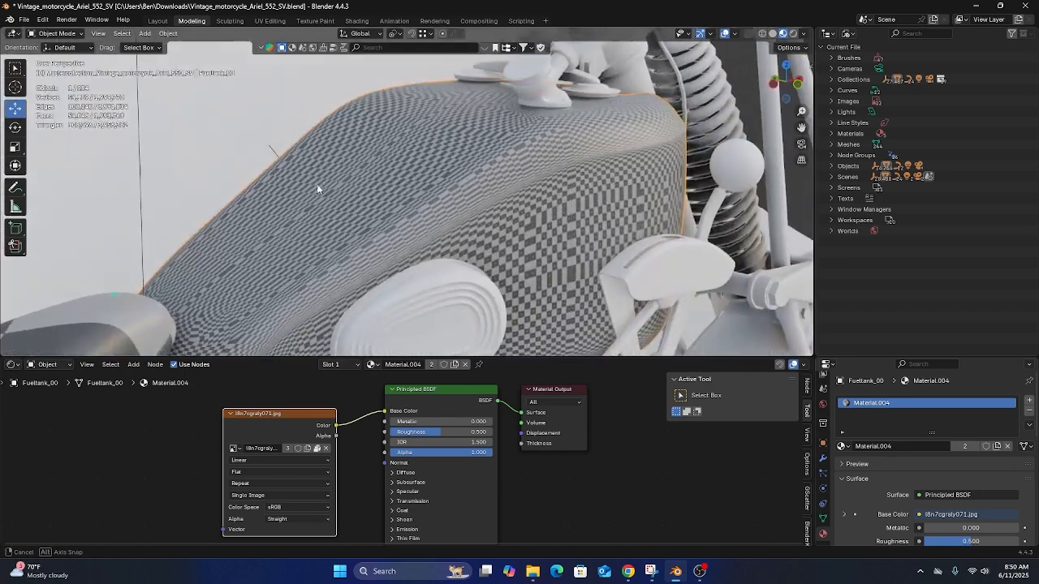
pyautogui.scroll(-5, 418, 179)
pyautogui.moveTo(465, 212); pyautogui.dragTo(398, 225, button='middle')
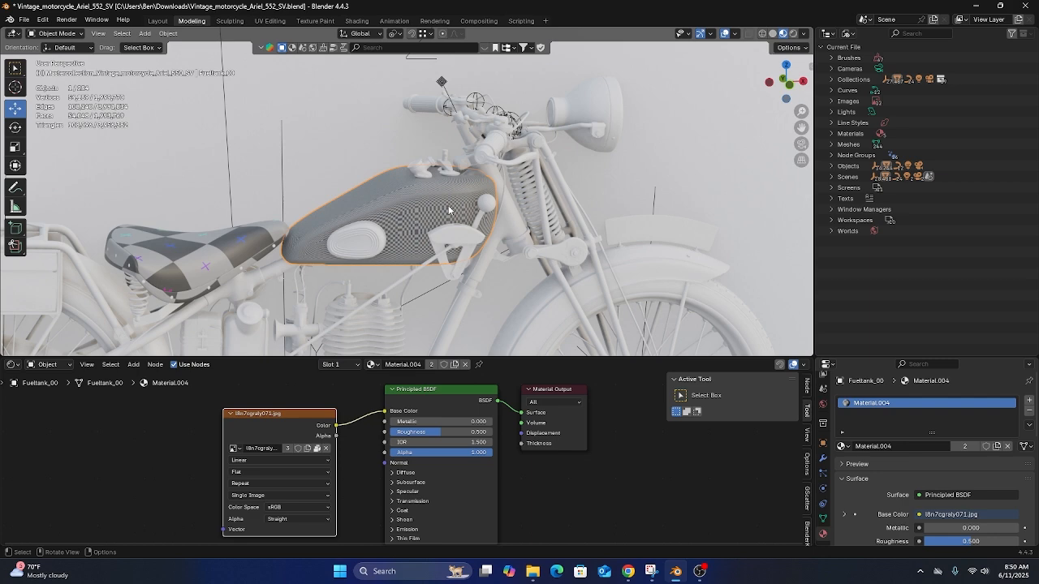
pyautogui.scroll(3, 427, 219)
# Switch the lower area from the Shader Editor to the UV Editor, keeping the fuel tank in view
pyautogui.click(12, 364)
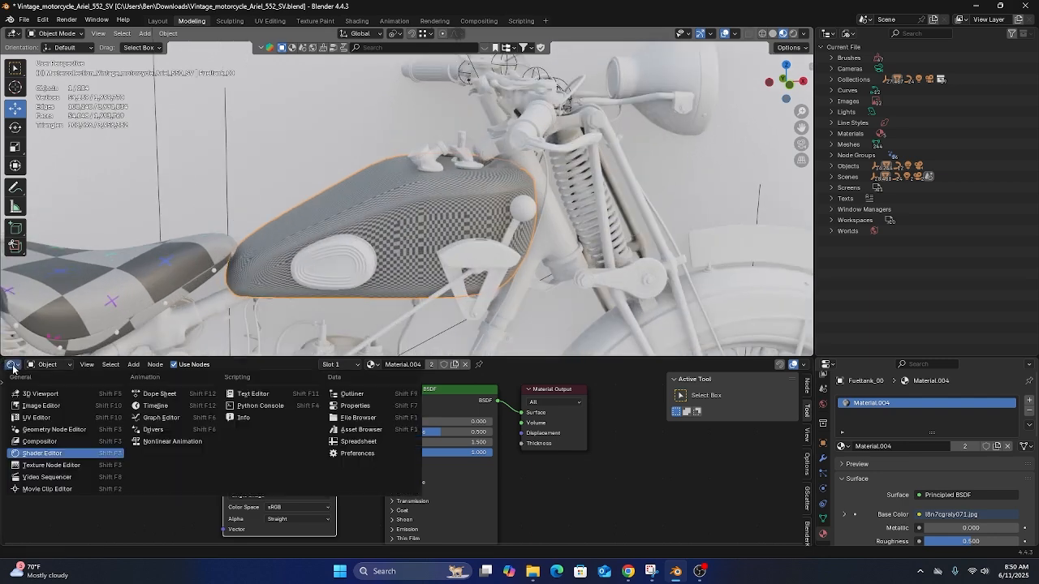
pyautogui.click(37, 399)
pyautogui.moveTo(414, 213); pyautogui.dragTo(517, 211, button='middle')
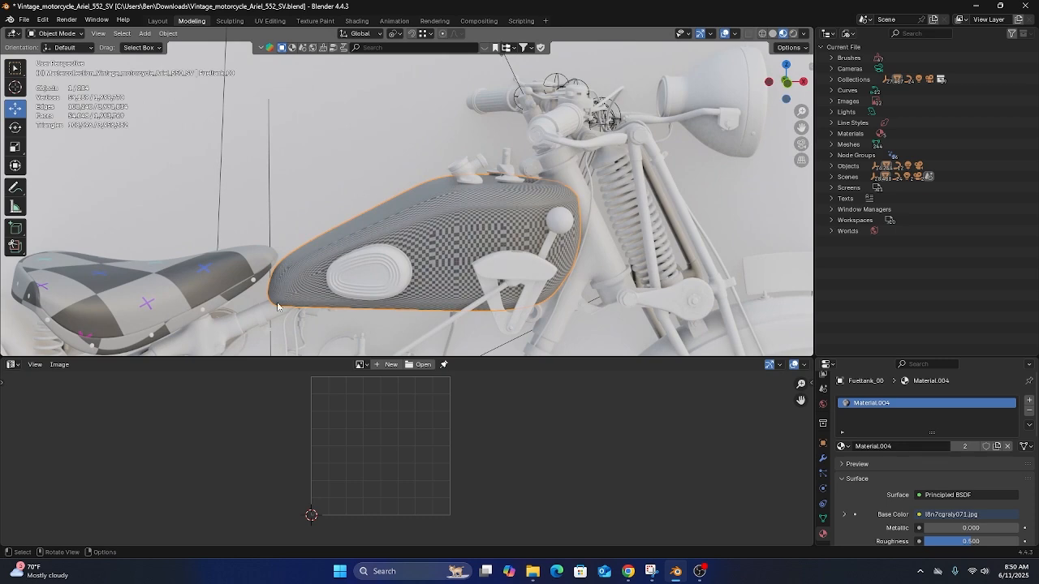
pyautogui.scroll(-5, 459, 226)
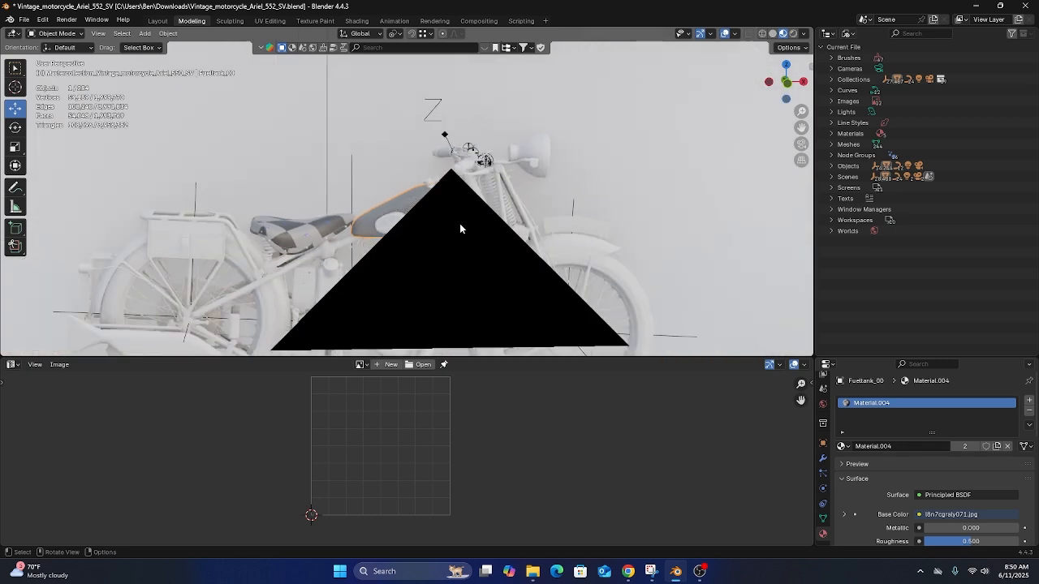
pyautogui.moveTo(459, 226); pyautogui.dragTo(383, 235, button='middle')
pyautogui.scroll(6, 366, 258)
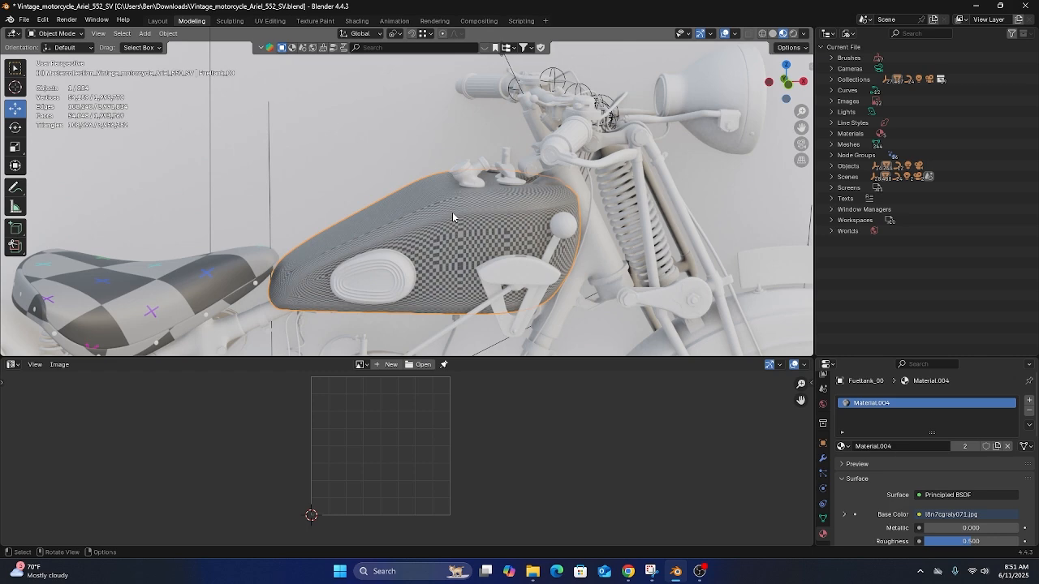
# Hide every object except the fuel tank and enter Edit Mode on it
pyautogui.hotkey('shift', 'h')
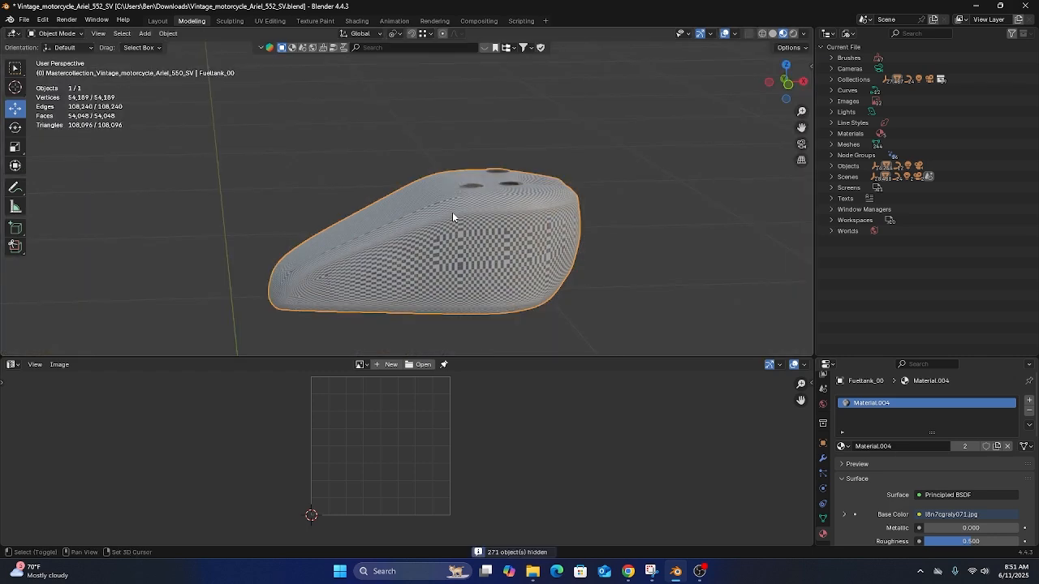
pyautogui.moveTo(451, 217); pyautogui.dragTo(454, 254, button='middle')
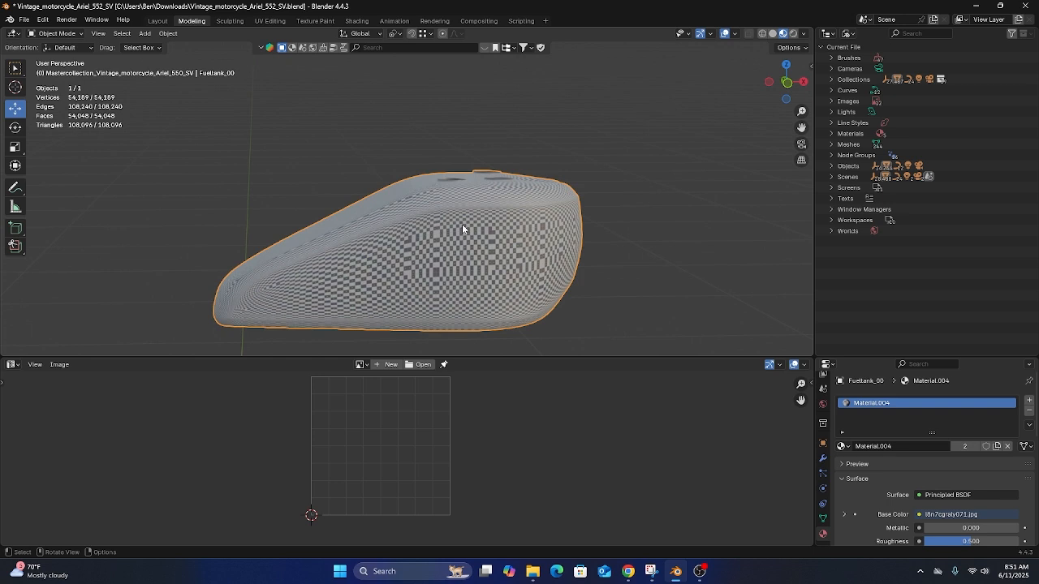
pyautogui.press('Tab')
pyautogui.moveTo(462, 224); pyautogui.dragTo(301, 306, button='middle')
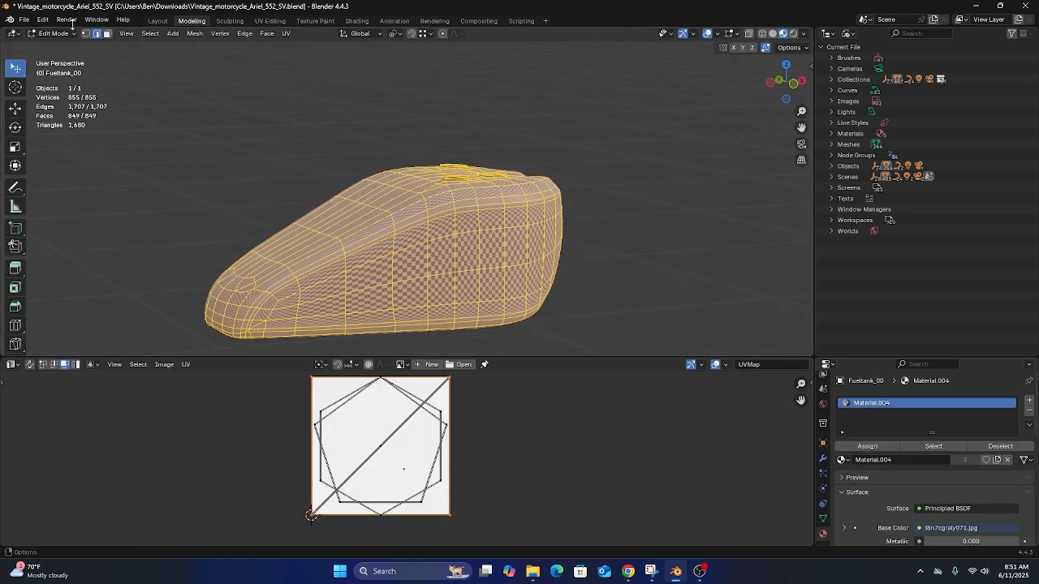
# Select a shortest-path edge line low along one side of the tank, around its front and into the central gap
pyautogui.click(300, 305)
pyautogui.moveTo(354, 333); pyautogui.dragTo(393, 196, button='middle')
pyautogui.keyDown('ctrl'); pyautogui.click(432, 297); pyautogui.keyUp('ctrl')
pyautogui.scroll(3, 403, 302)
pyautogui.keyDown('ctrl'); pyautogui.click(463, 225); pyautogui.keyUp('ctrl')
pyautogui.moveTo(464, 224); pyautogui.dragTo(524, 227, button='middle')
pyautogui.keyDown('ctrl'); pyautogui.click(497, 241); pyautogui.keyUp('ctrl')
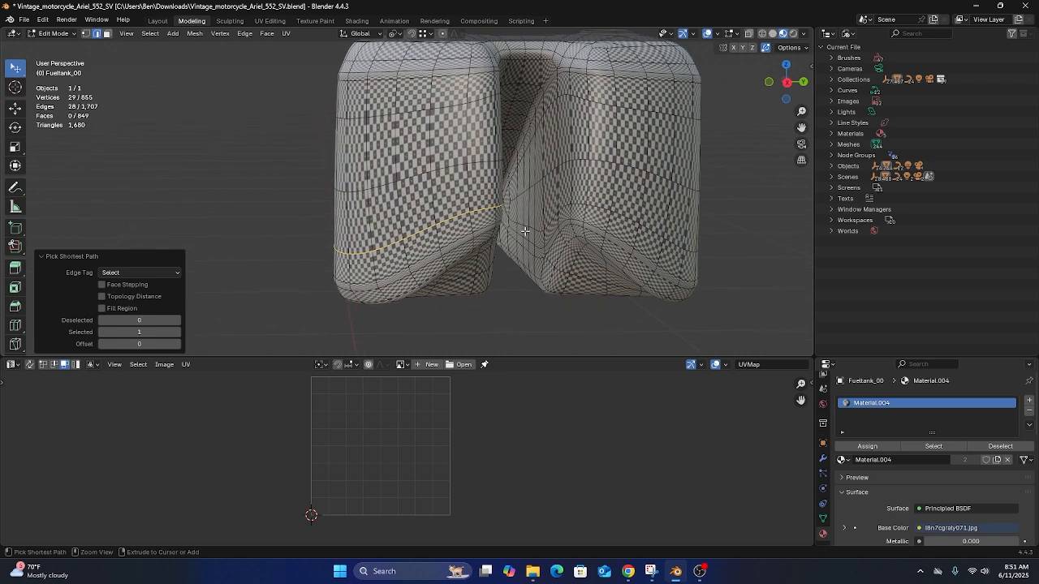
pyautogui.keyDown('ctrl'); pyautogui.click(524, 227); pyautogui.keyUp('ctrl')
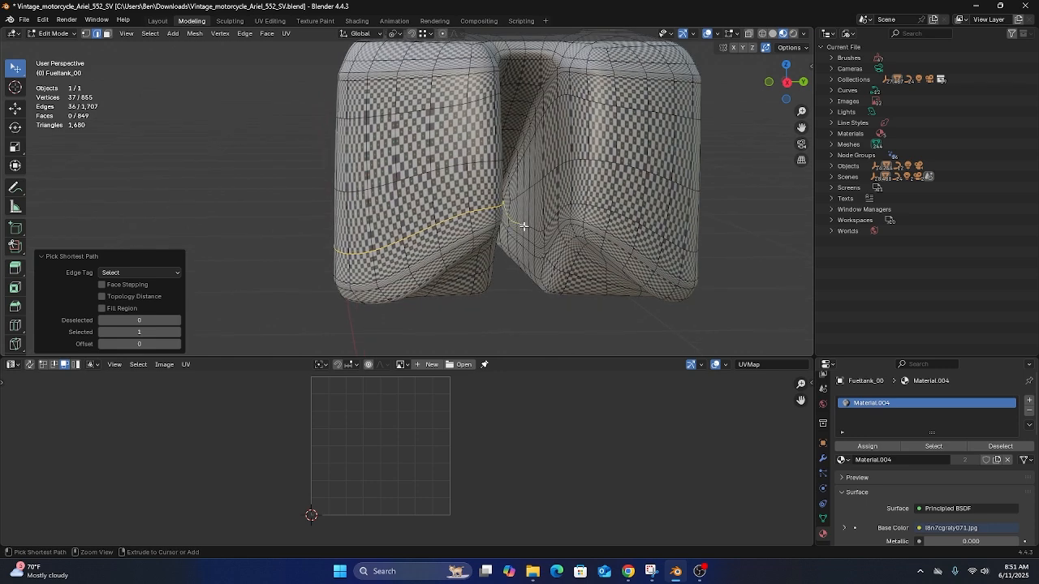
# Extend the edge selection across the tank's other half and back along its far side to close the lower loop
pyautogui.keyDown('ctrl'); pyautogui.click(571, 207); pyautogui.keyUp('ctrl')
pyautogui.moveTo(630, 218); pyautogui.dragTo(487, 274, button='middle')
pyautogui.keyDown('ctrl'); pyautogui.click(640, 282); pyautogui.keyUp('ctrl')
pyautogui.keyDown('ctrl'); pyautogui.click(391, 271); pyautogui.keyUp('ctrl')
pyautogui.keyDown('ctrl'); pyautogui.click(383, 275); pyautogui.keyUp('ctrl')
pyautogui.moveTo(383, 274); pyautogui.dragTo(300, 264, button='middle')
pyautogui.scroll(-4, 419, 250)
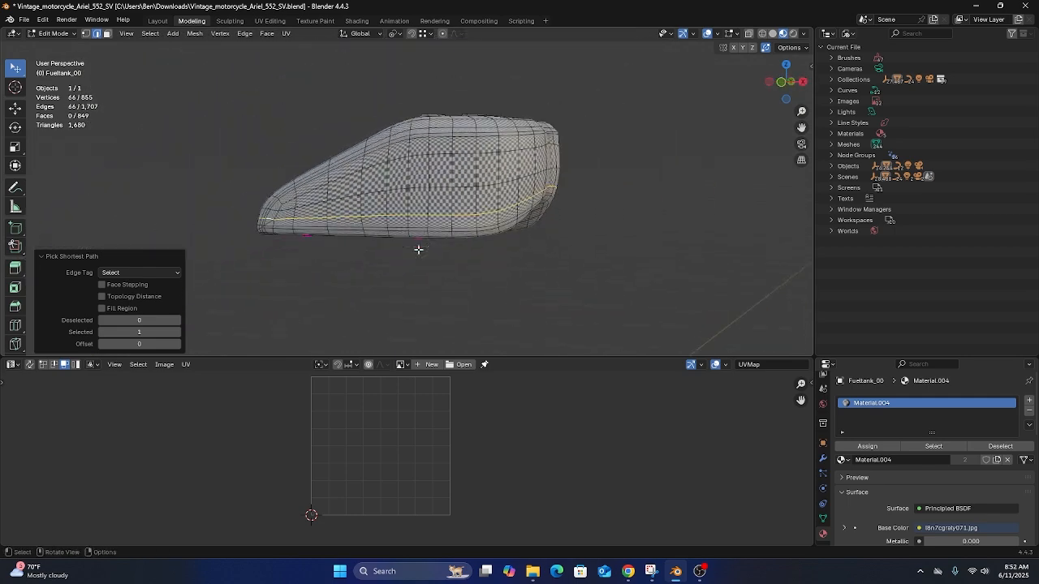
# Mark the selected lower edge loop as a seam and check it around the tank
pyautogui.moveTo(419, 250); pyautogui.dragTo(514, 239, button='middle')
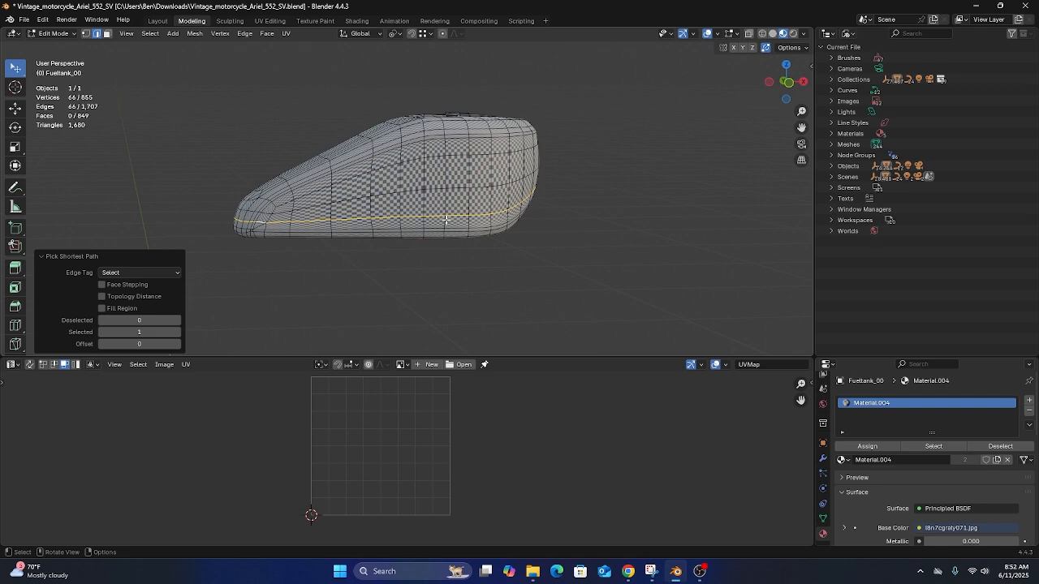
pyautogui.scroll(4, 280, 235)
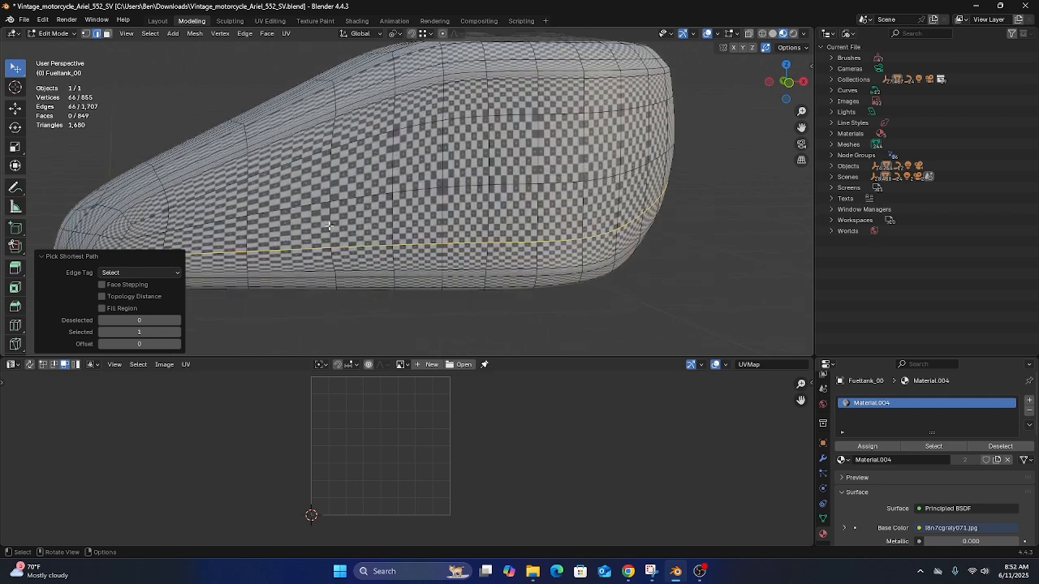
pyautogui.keyDown('shift'); pyautogui.moveTo(250, 245); pyautogui.dragTo(444, 234, button='middle'); pyautogui.keyUp('shift')
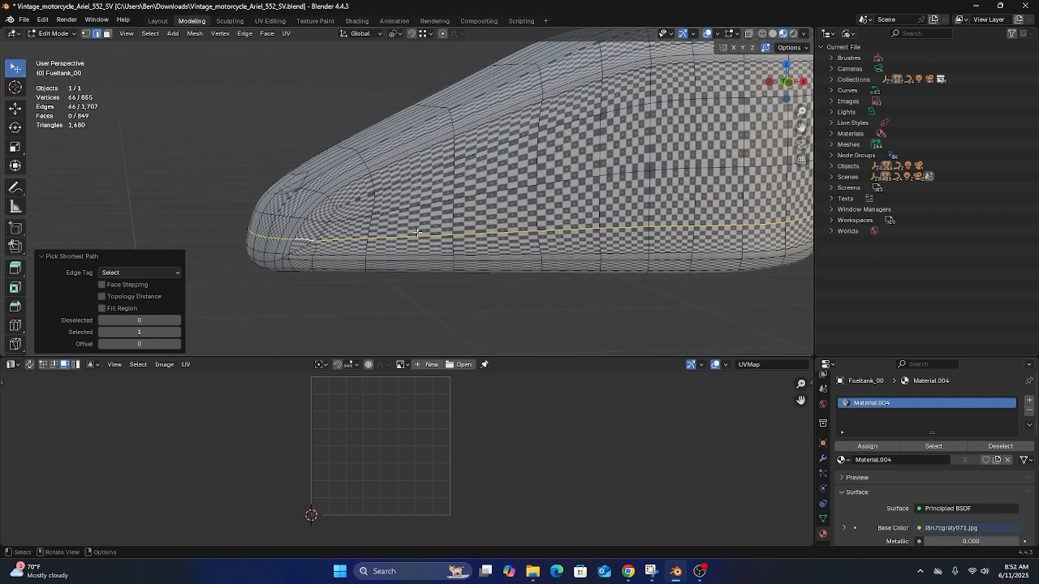
pyautogui.rightClick(416, 232)
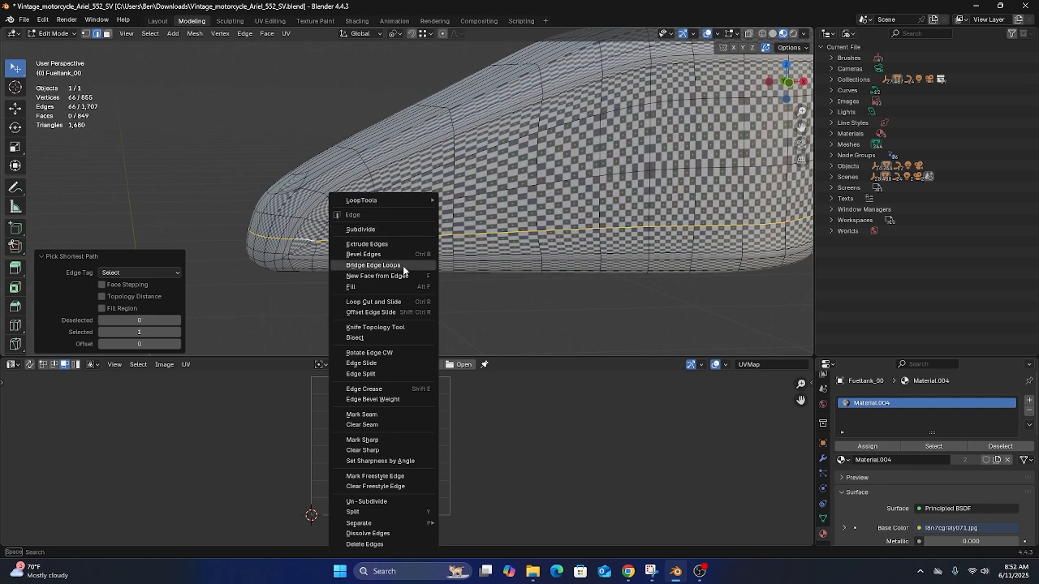
pyautogui.click(376, 417)
pyautogui.click(405, 210)
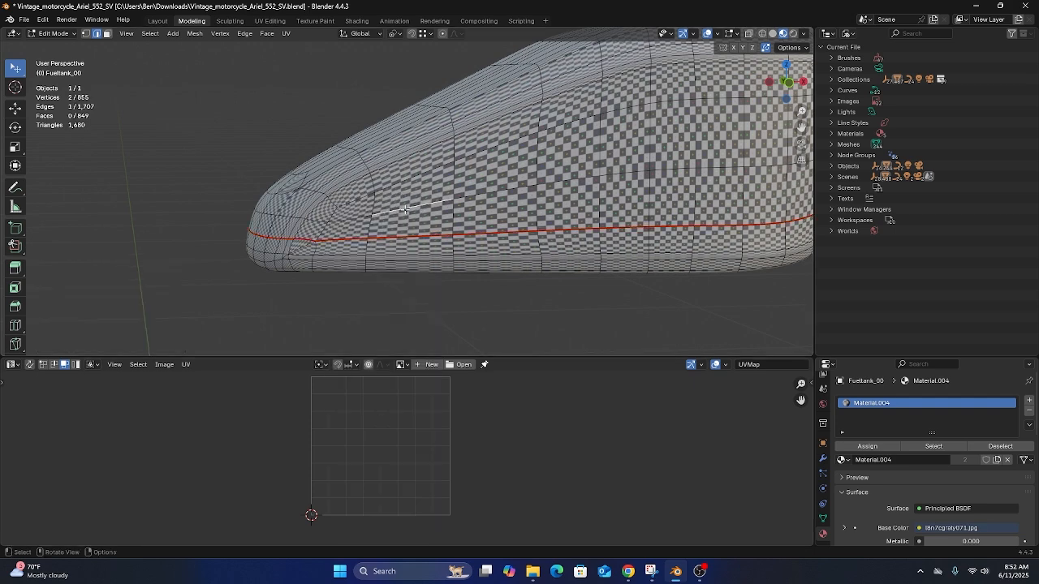
pyautogui.moveTo(325, 231); pyautogui.dragTo(493, 224, button='middle')
pyautogui.moveTo(506, 264); pyautogui.dragTo(443, 261, button='middle')
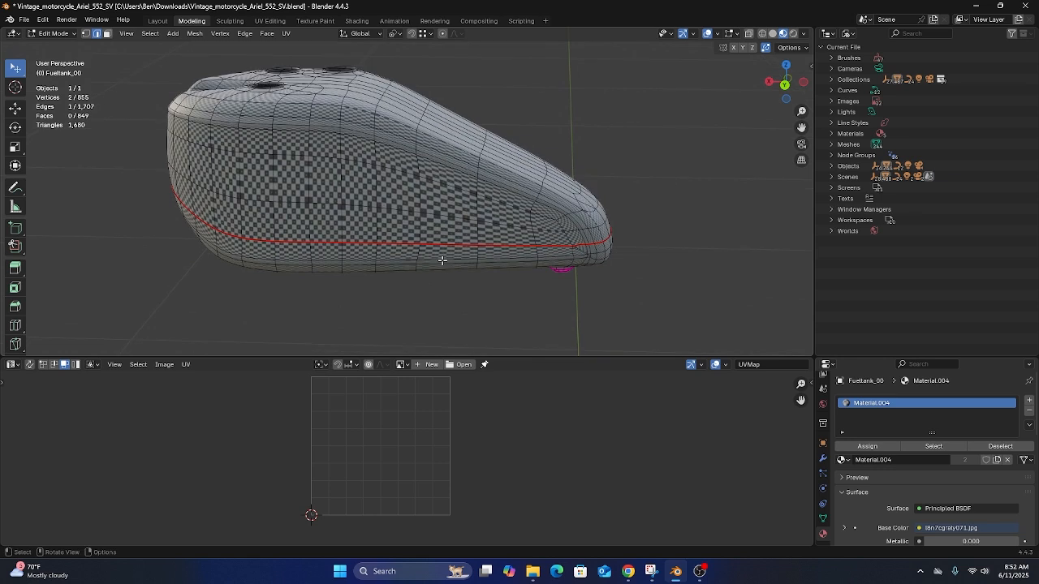
# Select the entire fuel tank mesh and all its UVs, and unwrap them along the lower seam
pyautogui.press('a')
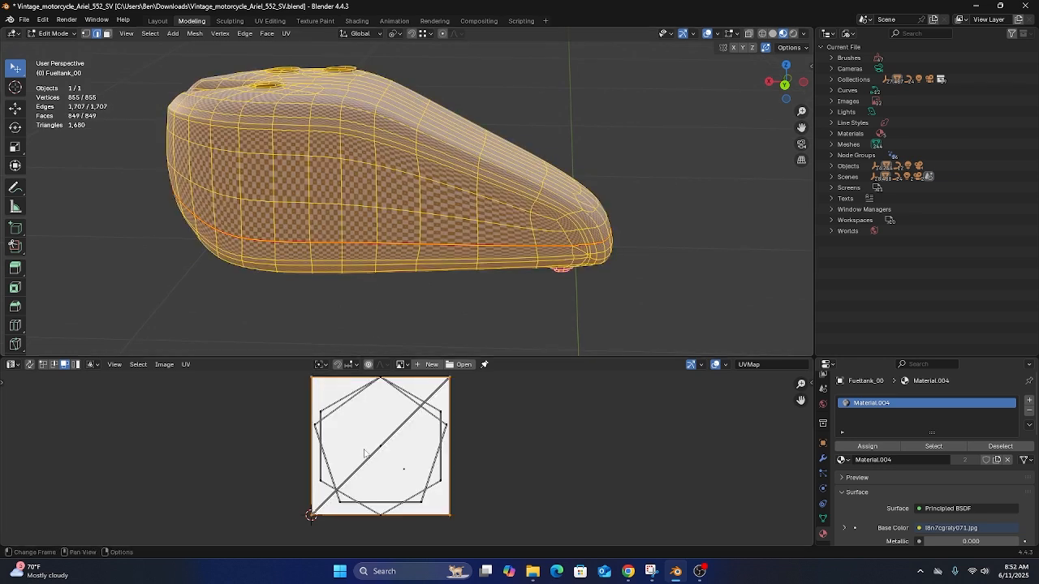
pyautogui.press('a')
pyautogui.press('u')
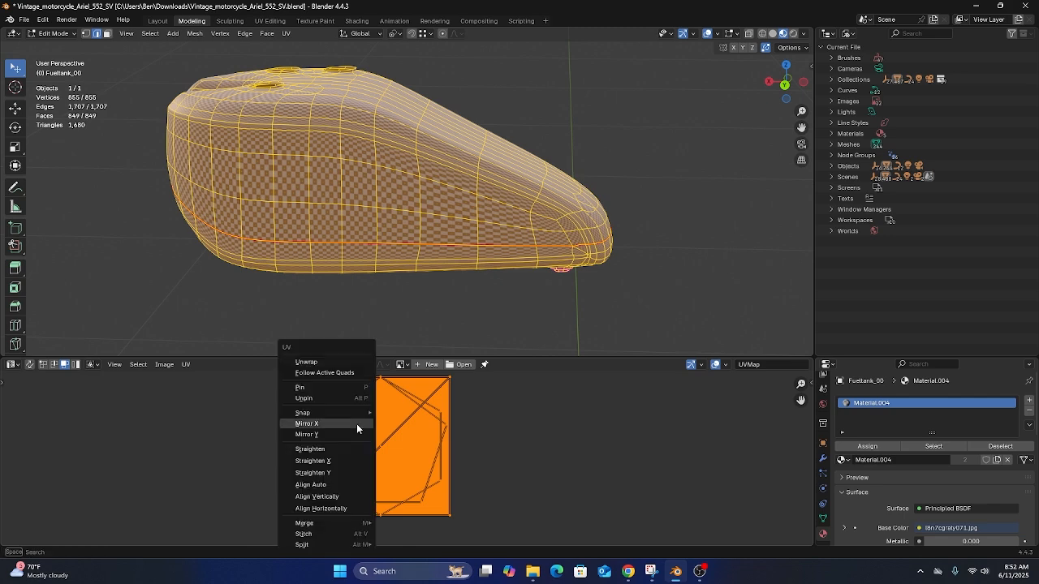
pyautogui.click(313, 362)
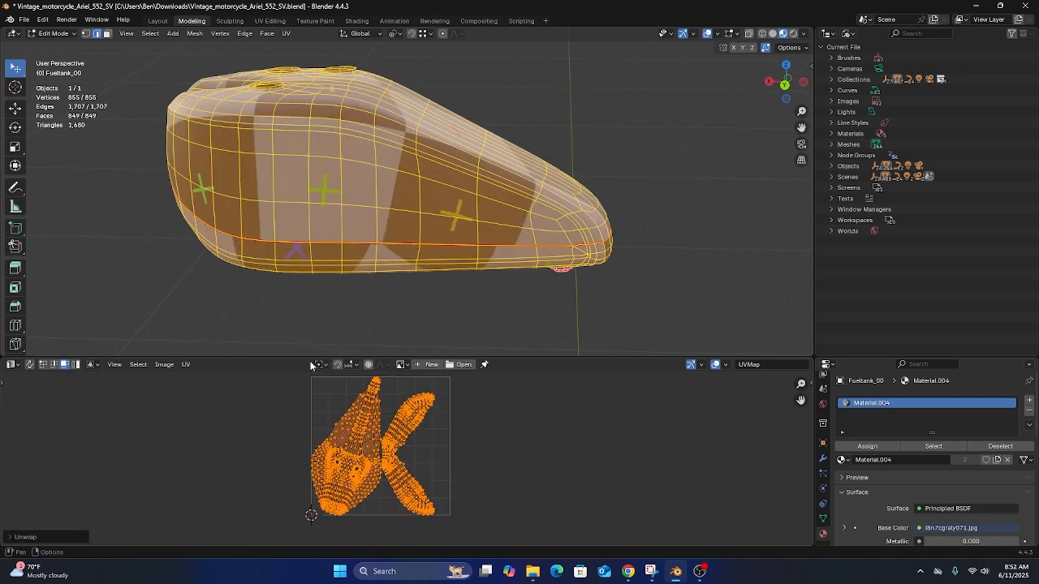
# Examine the unwrapped checker pattern on the fuel tank in Object Mode, and its UV islands in Edit Mode
pyautogui.moveTo(313, 255); pyautogui.dragTo(289, 171, button='middle')
pyautogui.press('Tab')
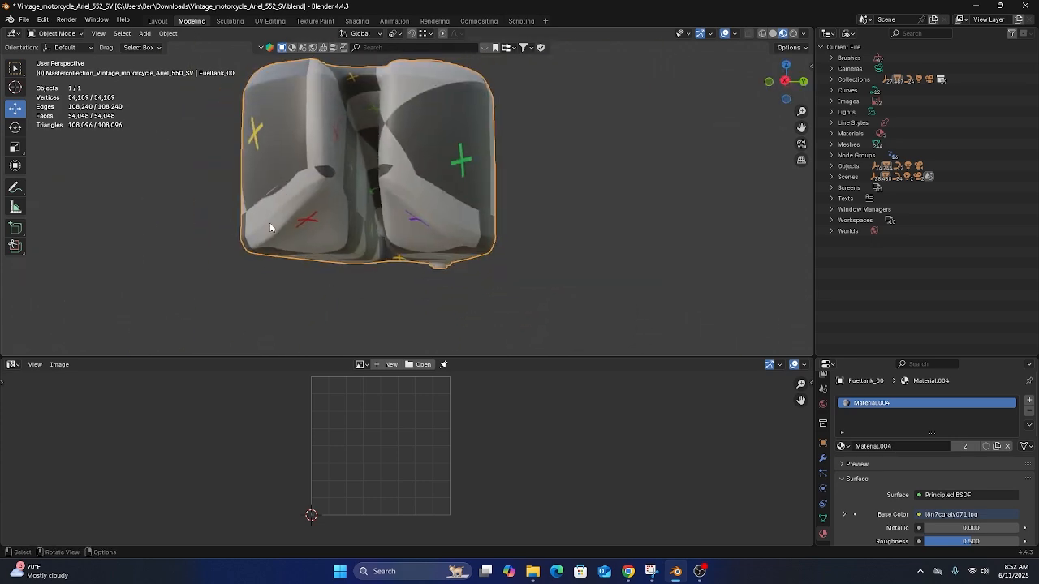
pyautogui.moveTo(356, 223); pyautogui.dragTo(403, 275, button='middle')
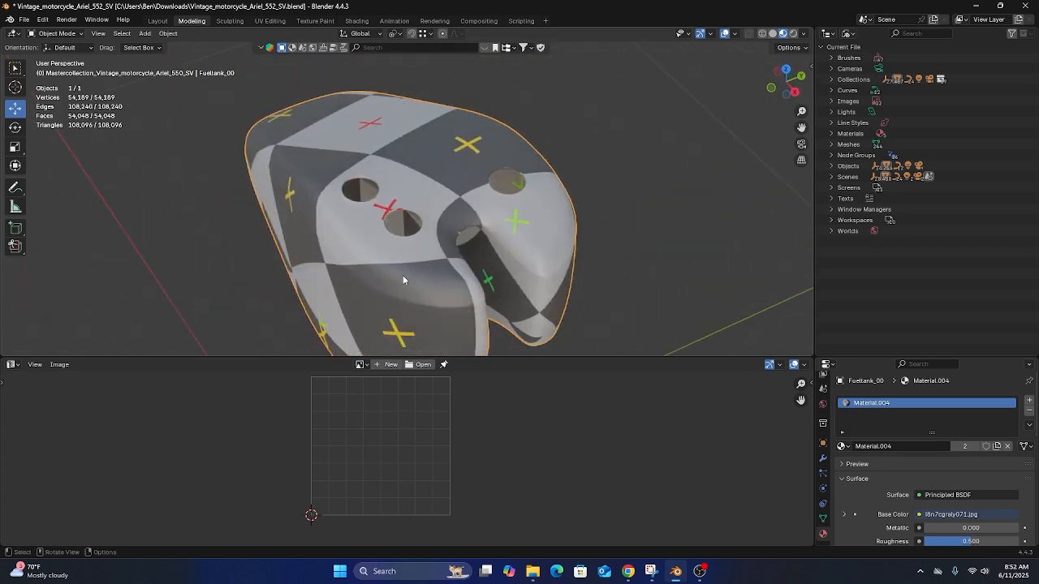
pyautogui.press('Tab')
pyautogui.scroll(3, 427, 454)
pyautogui.scroll(-3, 411, 466)
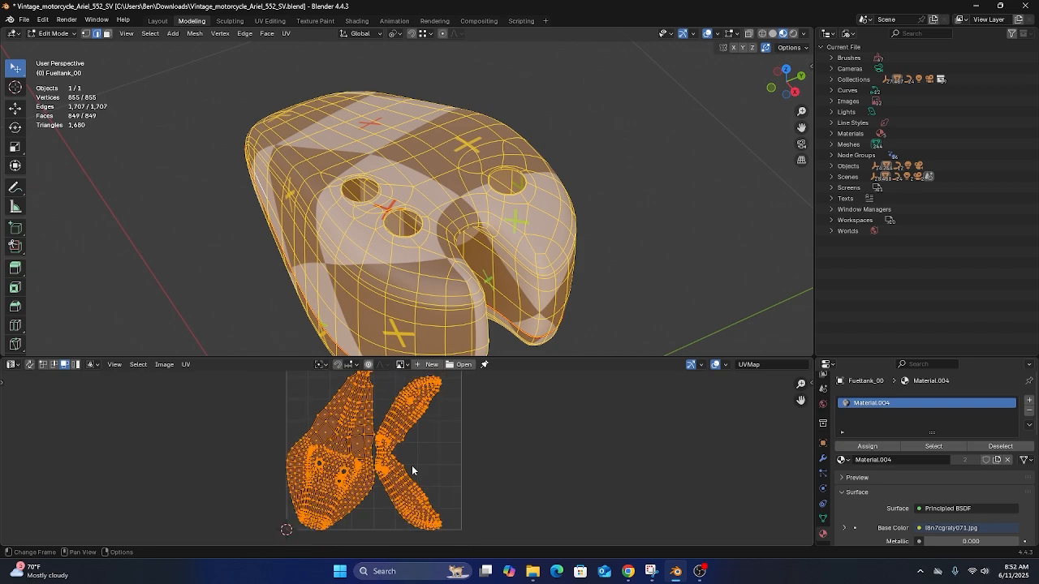
pyautogui.moveTo(418, 316); pyautogui.dragTo(366, 129, button='middle')
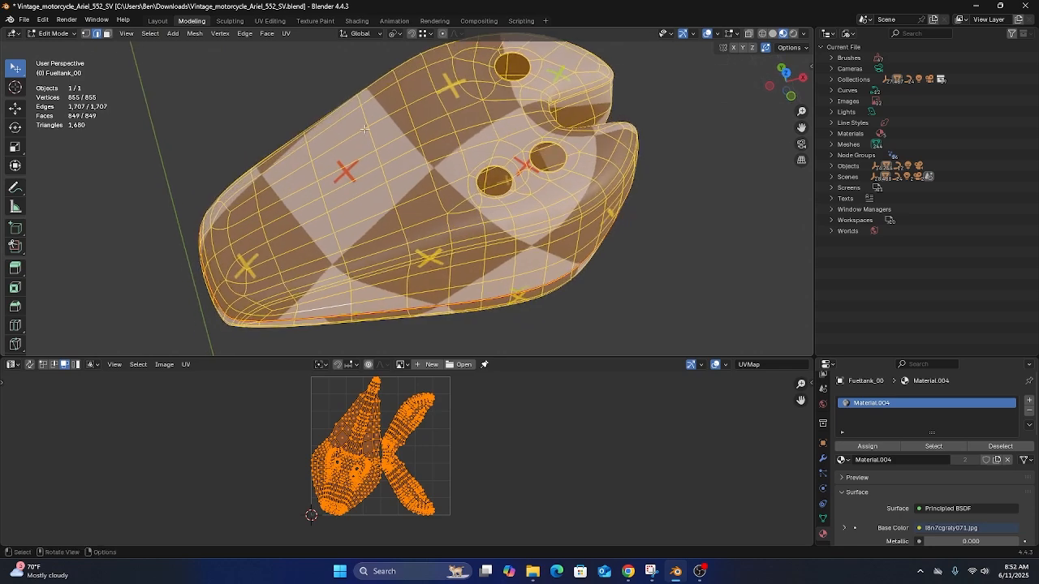
pyautogui.moveTo(438, 269); pyautogui.dragTo(351, 143, button='middle')
# Select the centre edge path along the tank's top, from the front notch down to the seam at the narrow rear end
pyautogui.click(417, 256)
pyautogui.keyDown('shift'); pyautogui.moveTo(418, 255); pyautogui.dragTo(448, 351, button='middle'); pyautogui.keyUp('shift')
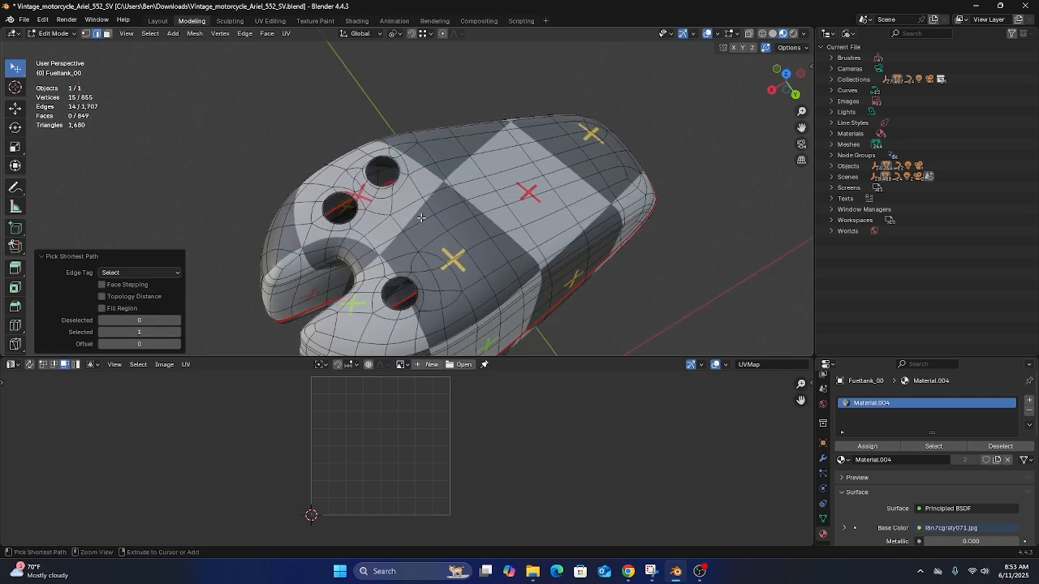
pyautogui.keyDown('ctrl'); pyautogui.click(432, 219); pyautogui.keyUp('ctrl')
pyautogui.moveTo(585, 202); pyautogui.dragTo(385, 254, button='middle')
pyautogui.keyDown('ctrl'); pyautogui.click(384, 253); pyautogui.keyUp('ctrl')
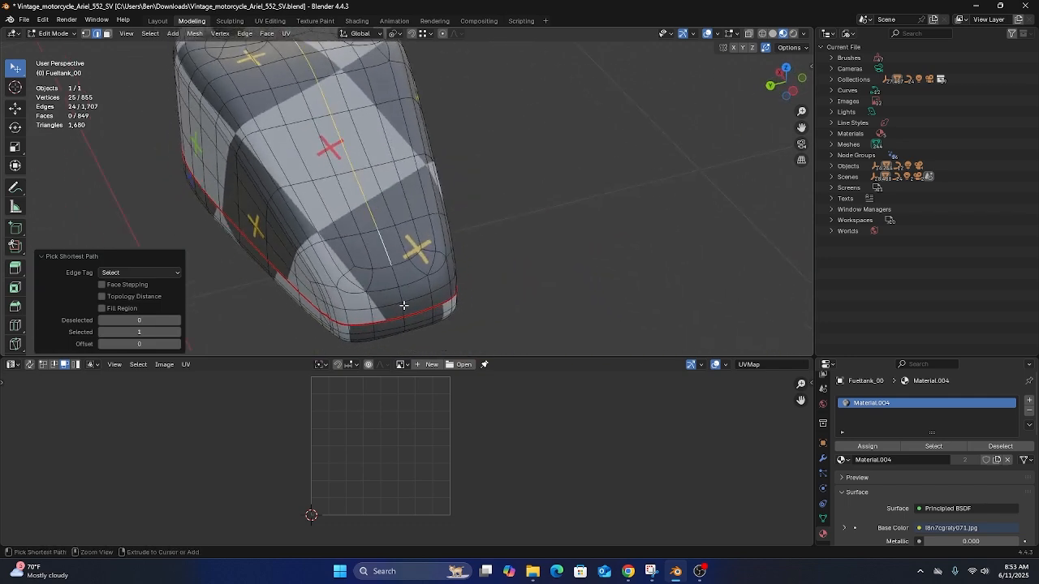
pyautogui.keyDown('ctrl'); pyautogui.click(404, 312); pyautogui.keyUp('ctrl')
# Extend the centre edge path past the lower seam to the tank's rear bottom edge and mark it as a seam
pyautogui.moveTo(277, 222); pyautogui.dragTo(286, 163, button='middle')
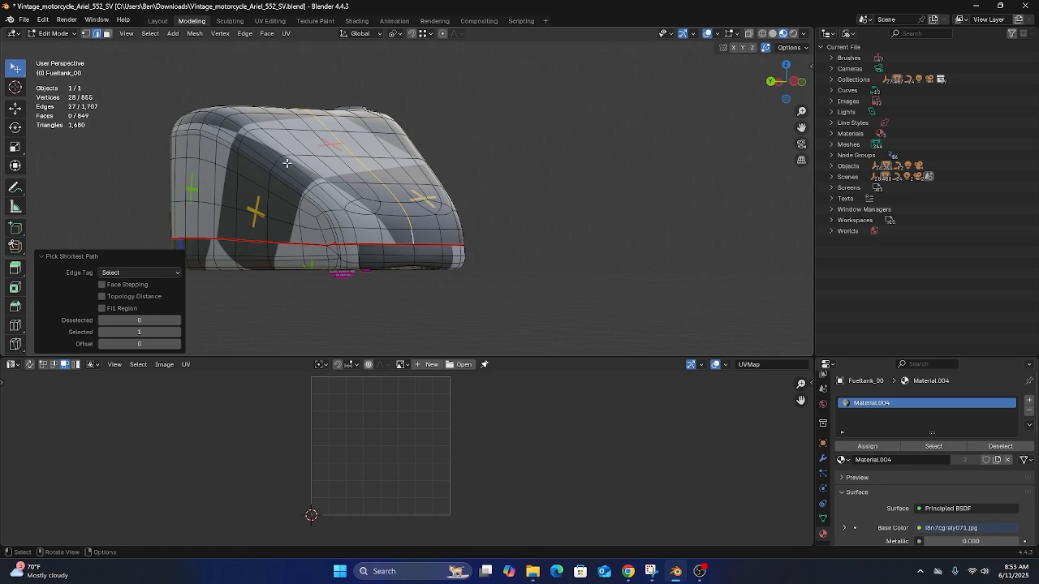
pyautogui.moveTo(374, 198); pyautogui.dragTo(720, 327, button='middle')
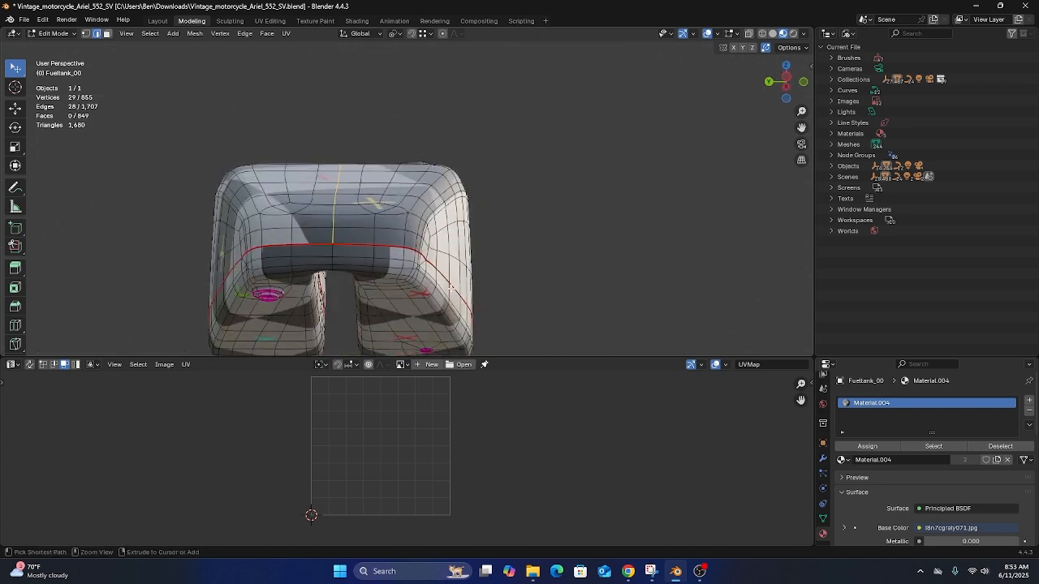
pyautogui.keyDown('ctrl'); pyautogui.click(334, 251); pyautogui.keyUp('ctrl')
pyautogui.moveTo(333, 250); pyautogui.dragTo(355, 315, button='middle')
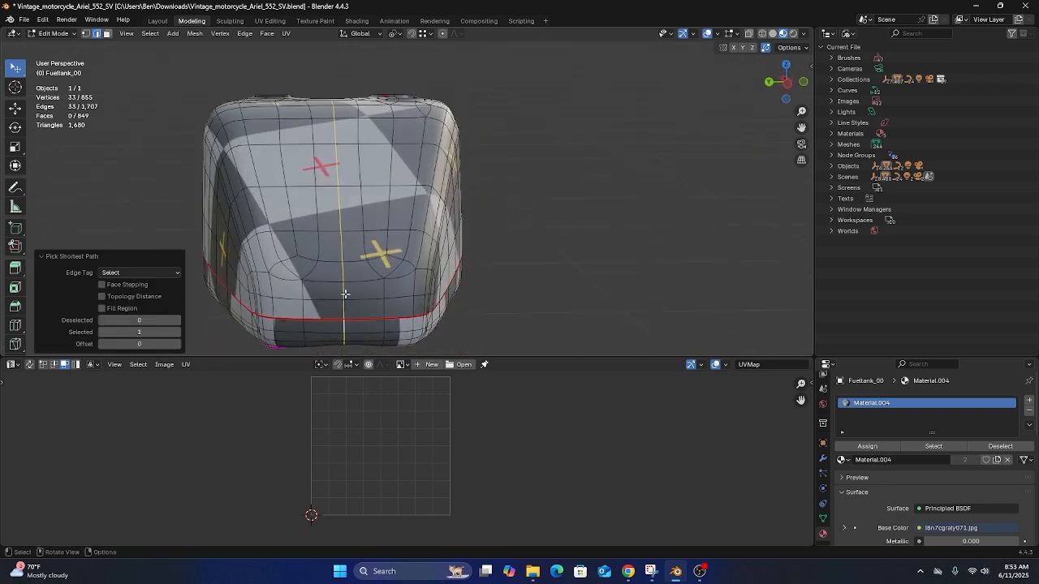
pyautogui.rightClick(345, 293)
pyautogui.click(311, 295)
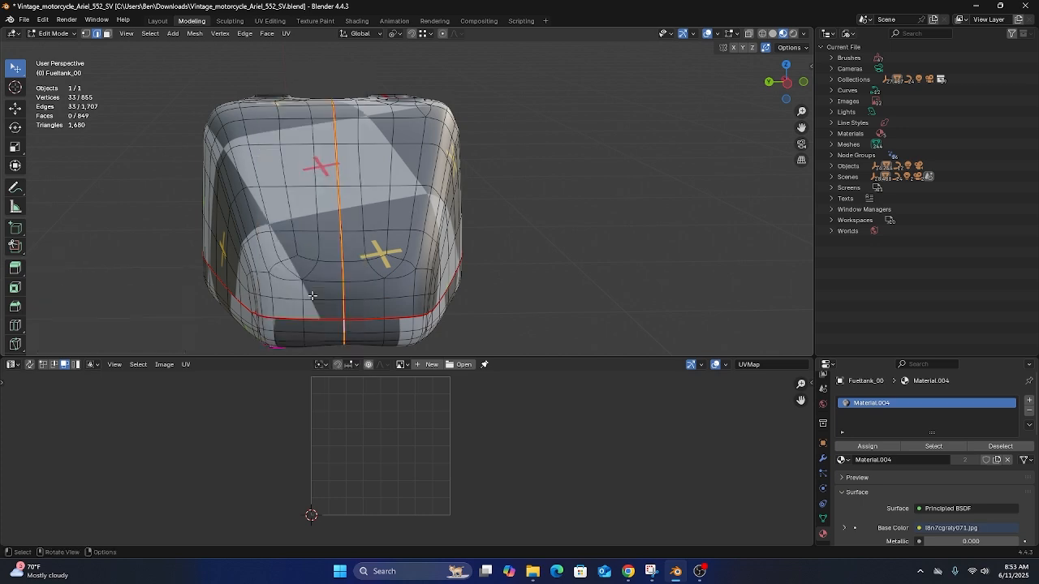
# Select the entire fuel tank mesh and unwrap it along the centre and lower seams
pyautogui.press('a')
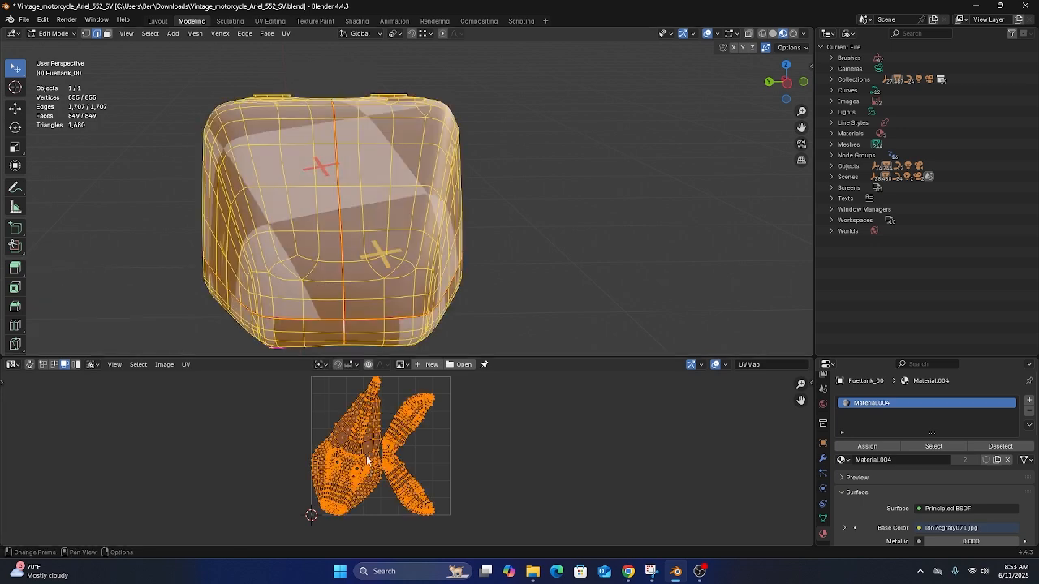
pyautogui.press('u')
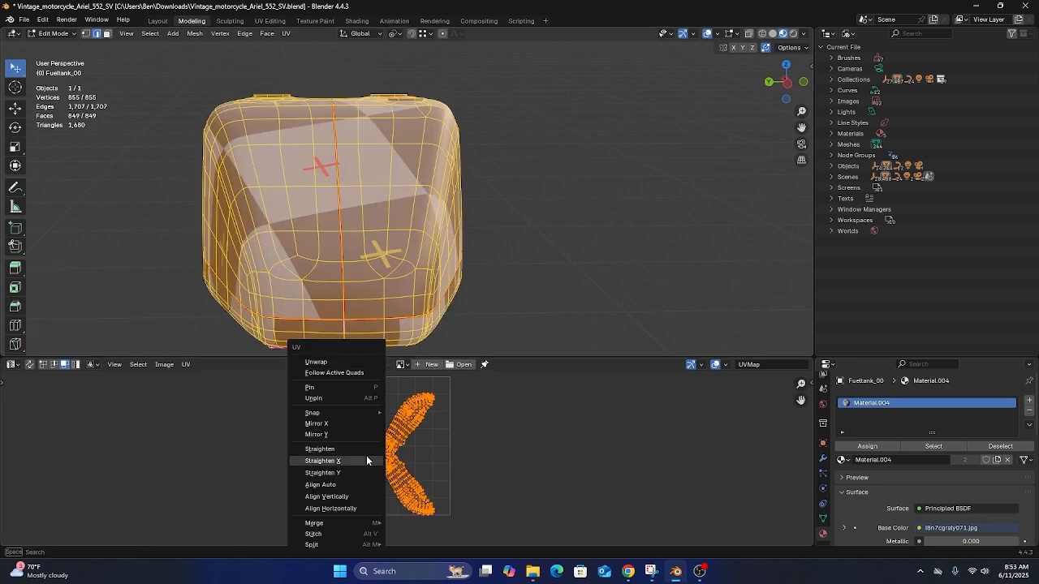
pyautogui.click(349, 362)
# Compare the tank's checker pattern before and after the unwrap by undoing the last three operations and redoing them
pyautogui.moveTo(365, 268); pyautogui.dragTo(487, 266, button='middle')
pyautogui.hotkey('ctrl', 'z')
pyautogui.hotkey('ctrl', 'z')
pyautogui.hotkey('ctrl', 'z')
pyautogui.hotkey('ctrl', 'shift', 'z')
pyautogui.hotkey('ctrl', 'shift', 'z')
pyautogui.hotkey('ctrl', 'shift', 'z')
# Examine the new checker pattern on the fuel tank's sides, top and ends in Object Mode
pyautogui.scroll(-2, 475, 270)
pyautogui.moveTo(386, 233); pyautogui.dragTo(630, 122, button='middle')
pyautogui.press('Tab')
pyautogui.moveTo(460, 241); pyautogui.dragTo(418, 217, button='middle')
pyautogui.moveTo(466, 272); pyautogui.dragTo(588, 251, button='middle')
pyautogui.moveTo(437, 266); pyautogui.dragTo(406, 247, button='middle')
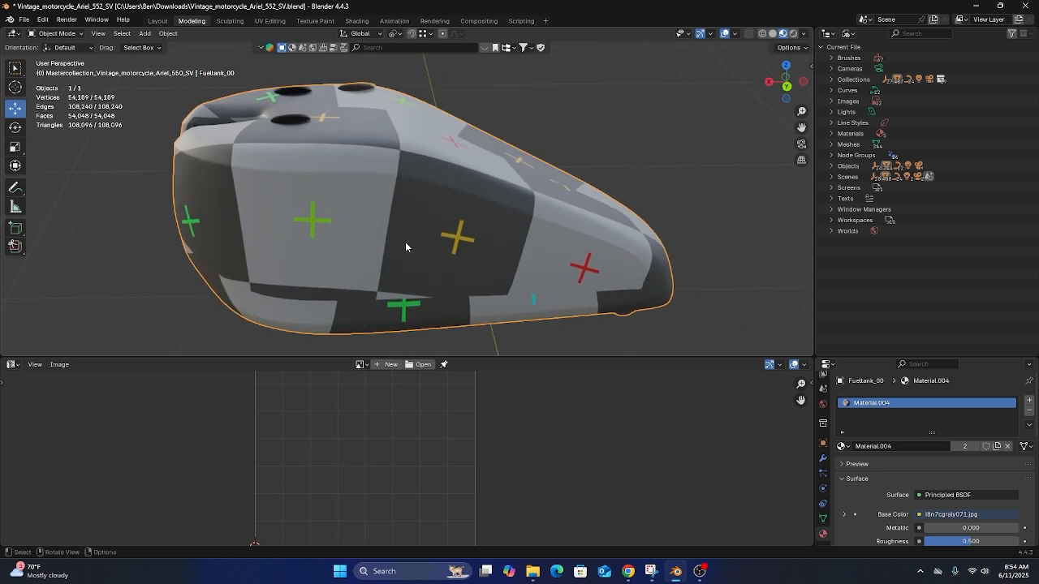
pyautogui.moveTo(313, 183); pyautogui.dragTo(329, 246, button='middle')
pyautogui.scroll(-4, 511, 234)
# Inspect the tank's seams and new UV islands in Edit Mode, and return to Object Mode
pyautogui.press('Tab')
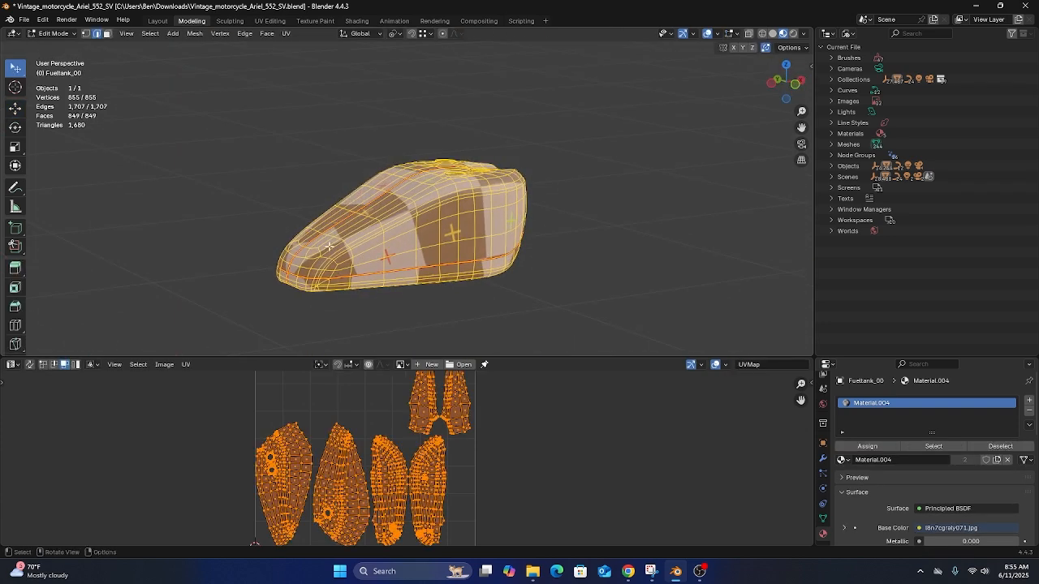
pyautogui.scroll(2, 318, 242)
pyautogui.moveTo(282, 305); pyautogui.dragTo(52, 243, button='middle')
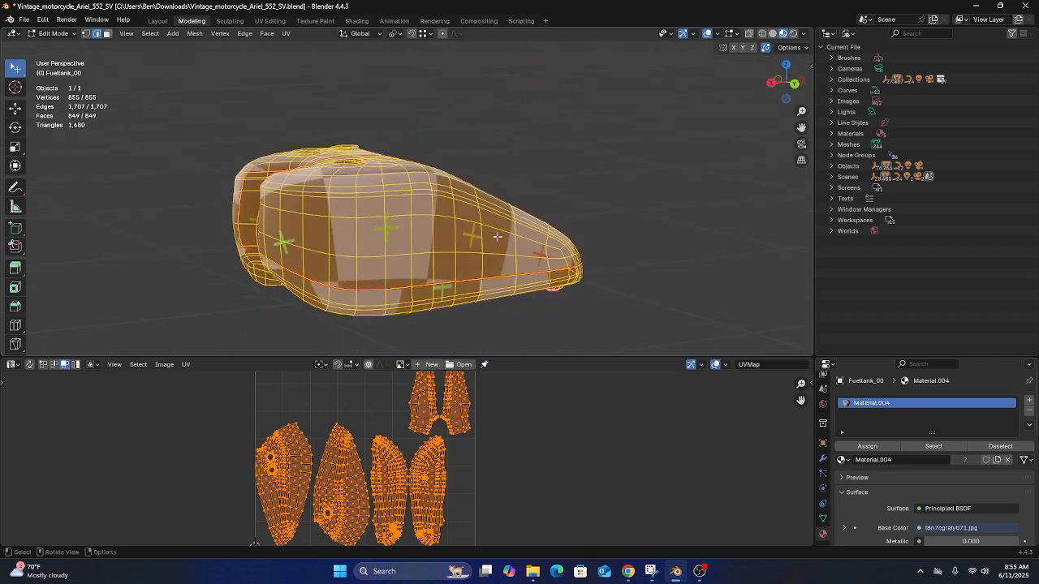
pyautogui.moveTo(498, 236); pyautogui.dragTo(365, 249, button='middle')
pyautogui.press('Tab')
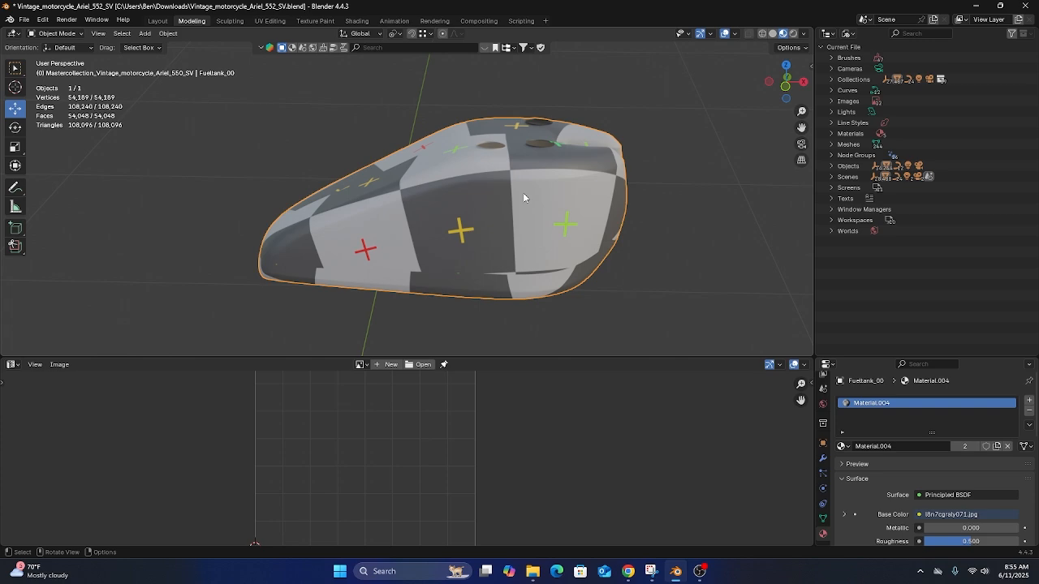
# Start an FBX export and choose the GasTank61125 folder inside UV Unwrapping Folder on the Desktop as its destination
pyautogui.click(25, 19)
pyautogui.moveTo(53, 187)
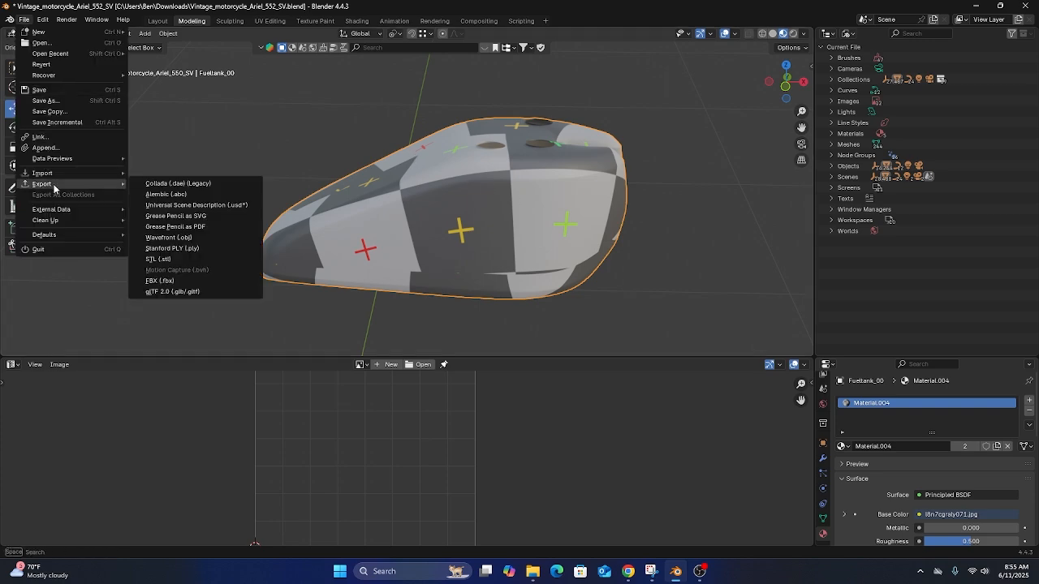
pyautogui.click(163, 280)
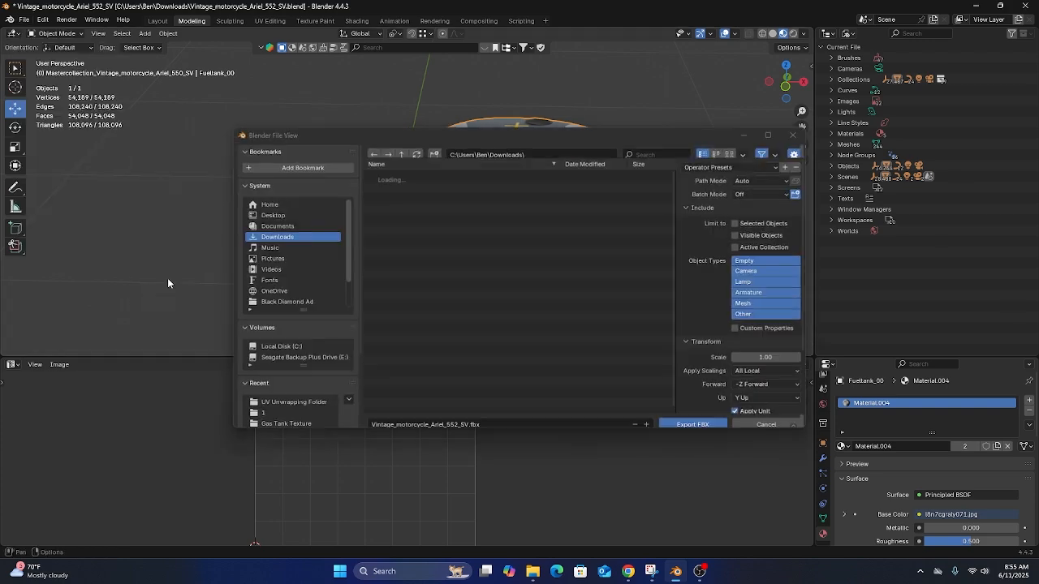
pyautogui.click(278, 215)
pyautogui.doubleClick(391, 218)
pyautogui.click(274, 215)
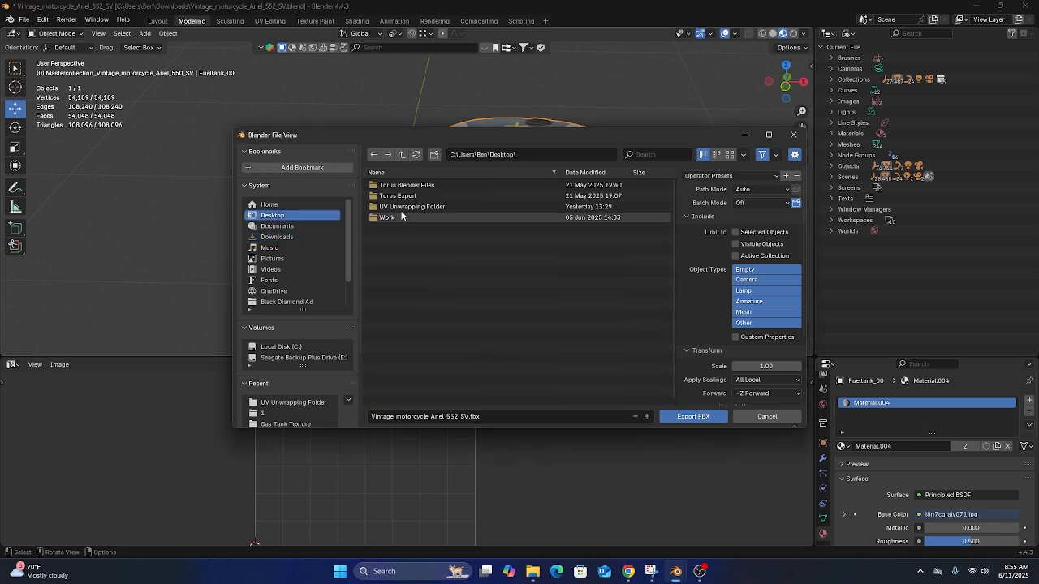
pyautogui.doubleClick(411, 206)
pyautogui.click(423, 195)
pyautogui.moveTo(388, 138); pyautogui.dragTo(345, 137)
pyautogui.doubleClick(438, 195)
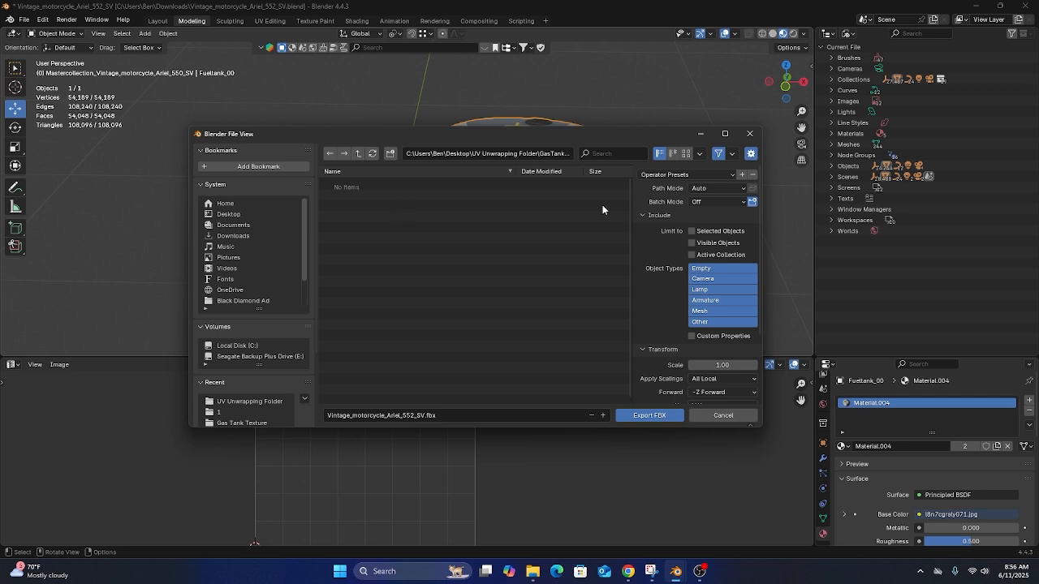
# Limit the export to selected objects, name the file GasTank61125.fbx and export it
pyautogui.click(692, 231)
pyautogui.moveTo(620, 134); pyautogui.dragTo(632, 276)
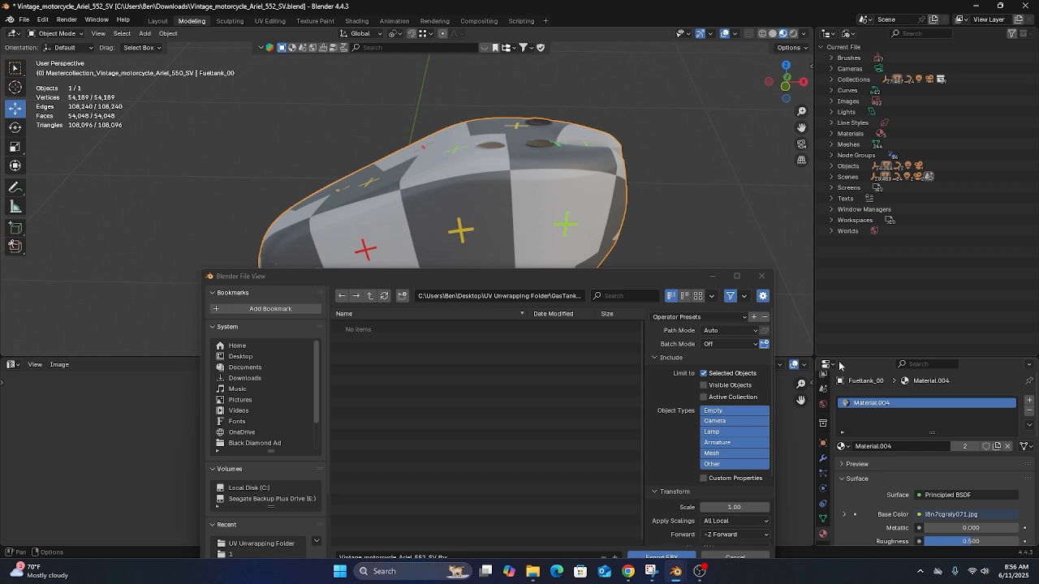
pyautogui.moveTo(588, 277); pyautogui.dragTo(579, 145)
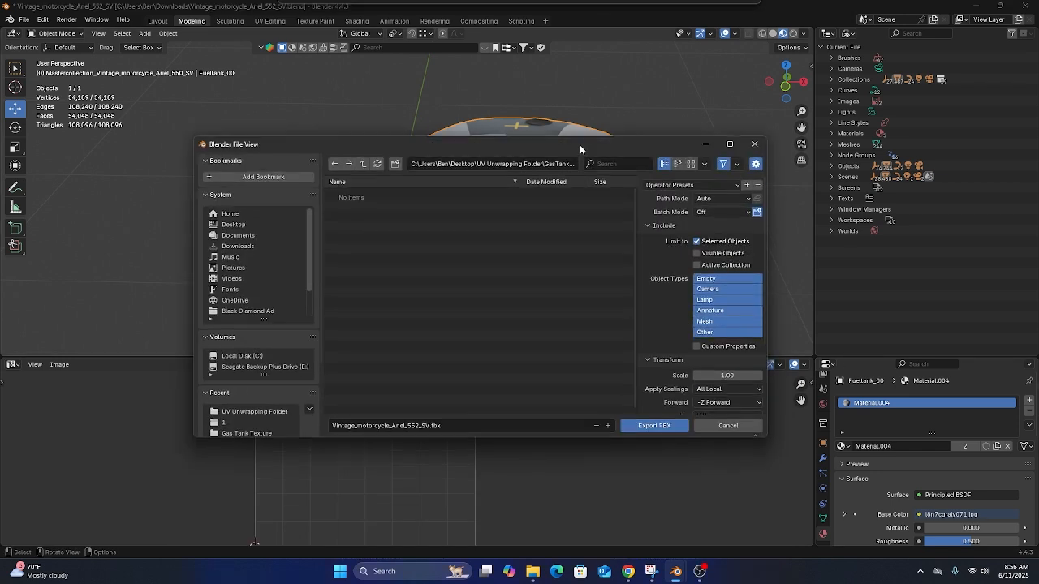
pyautogui.click(424, 421)
pyautogui.doubleClick(372, 421)
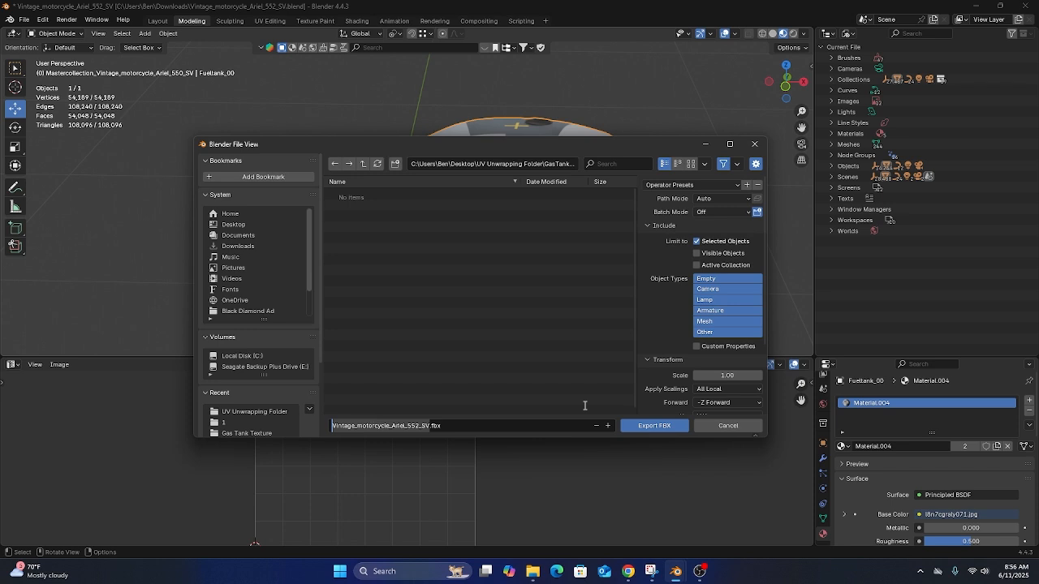
pyautogui.write('GasTank61125')
pyautogui.click(666, 430)
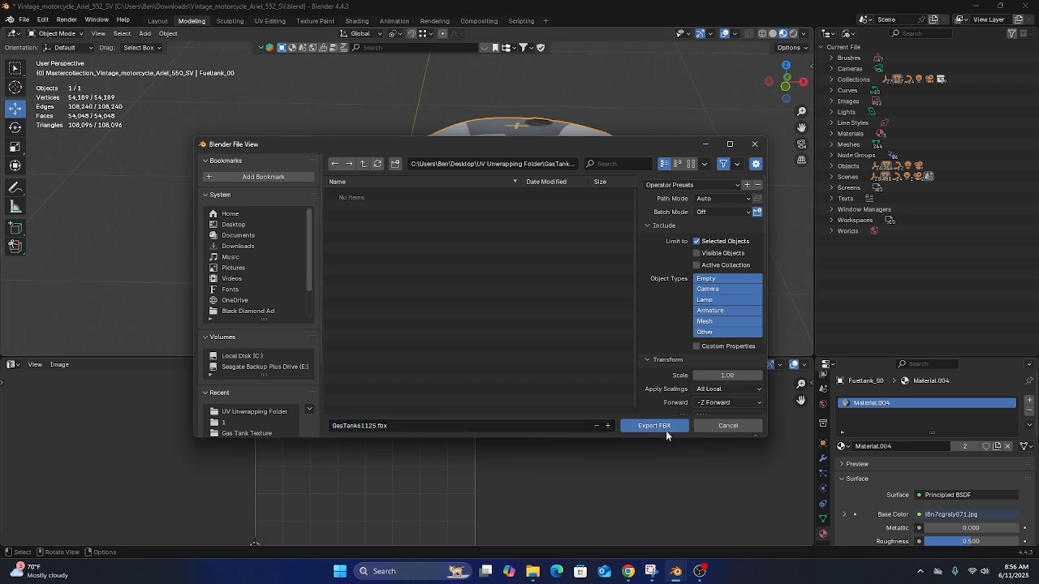
pyautogui.click(666, 431)
pyautogui.moveTo(488, 257); pyautogui.dragTo(536, 212, button='middle')
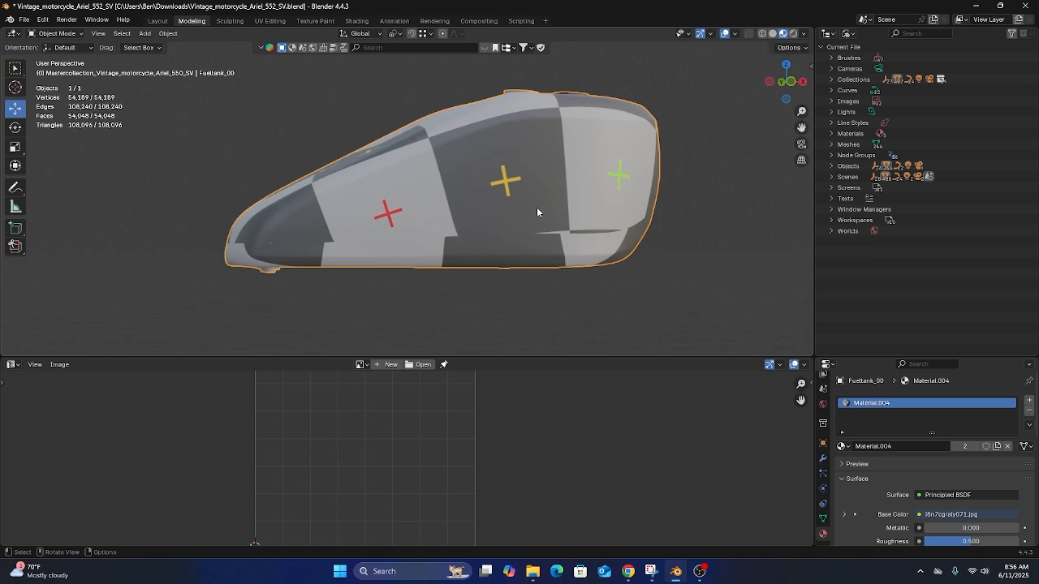
# Launch Adobe Substance 3D Painter and dismiss its home screen
pyautogui.click(402, 571)
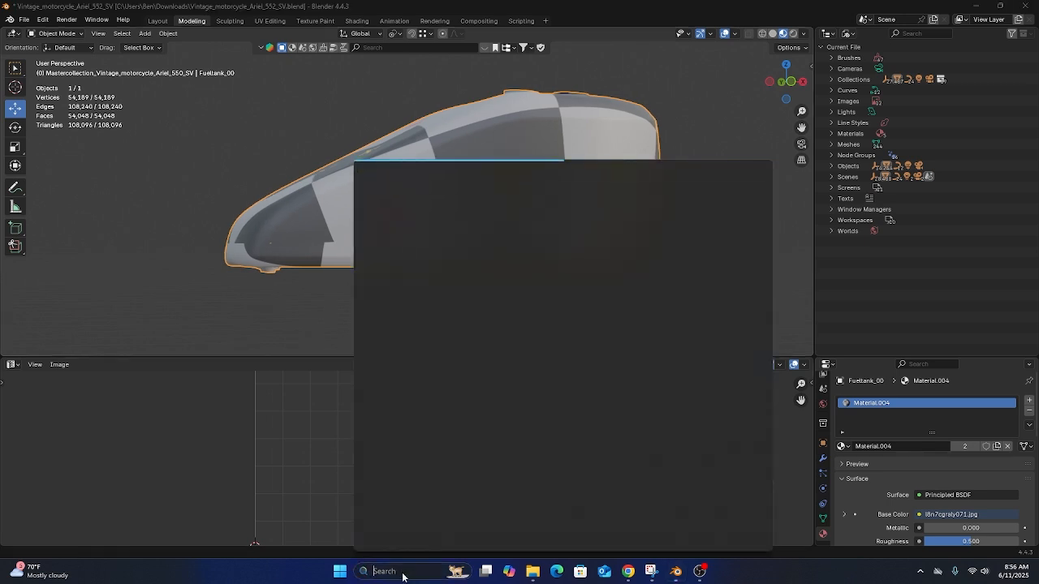
pyautogui.write('subs')
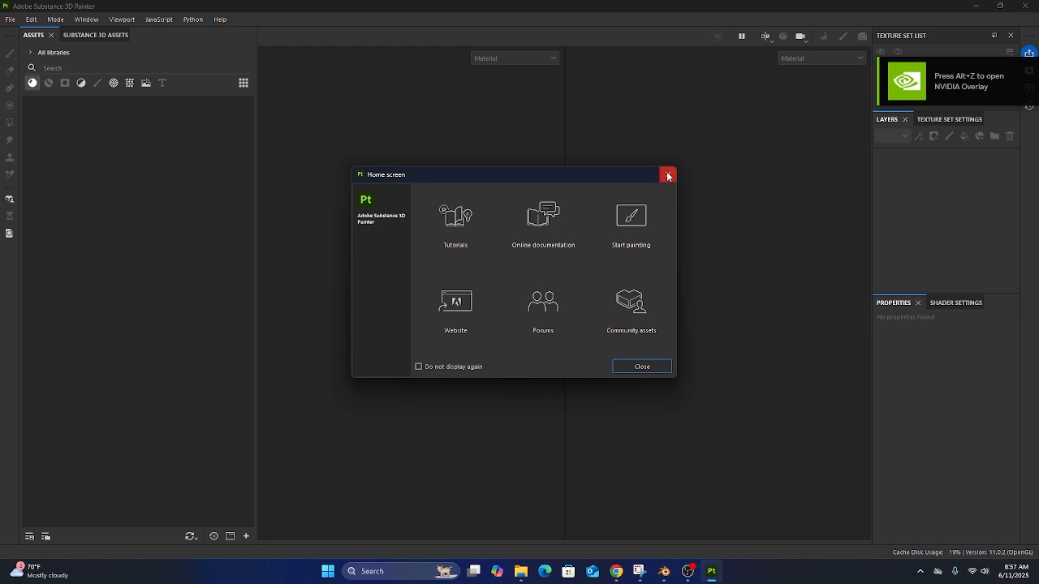
pyautogui.click(667, 175)
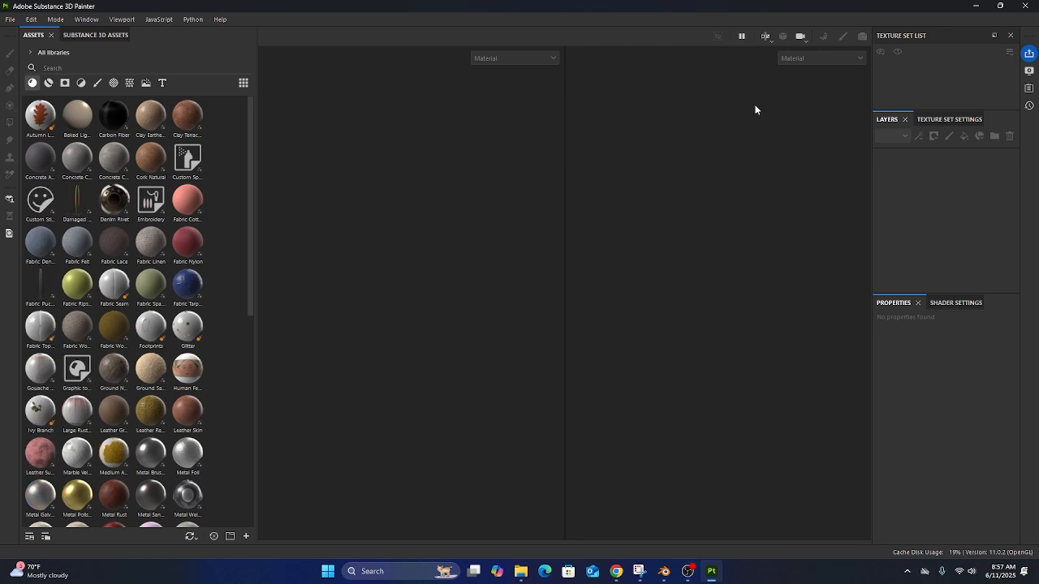
# Start a new project using the Blender (starter_assets) template
pyautogui.click(10, 18)
pyautogui.click(23, 35)
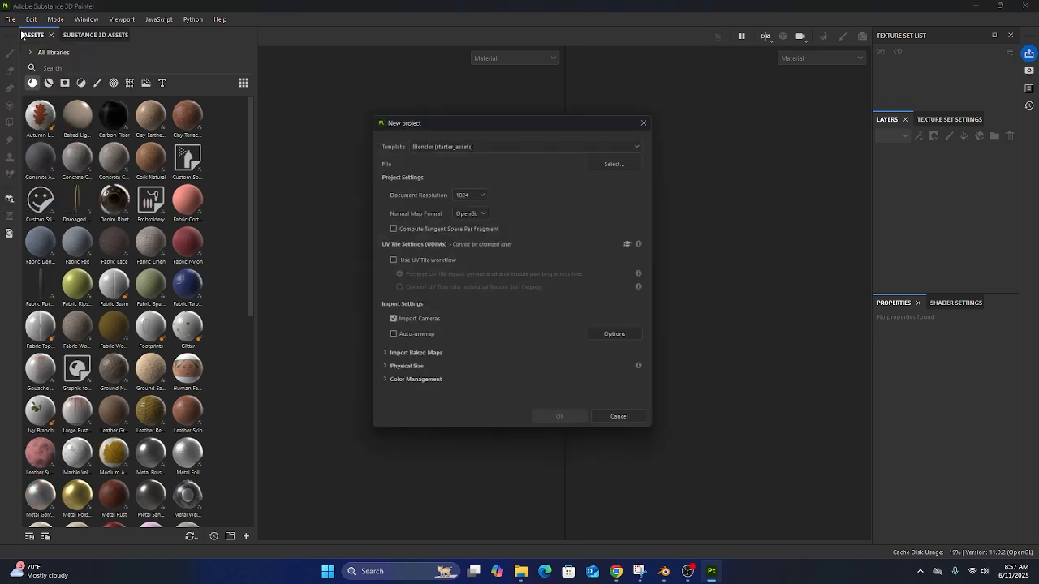
pyautogui.moveTo(428, 116); pyautogui.dragTo(405, 114)
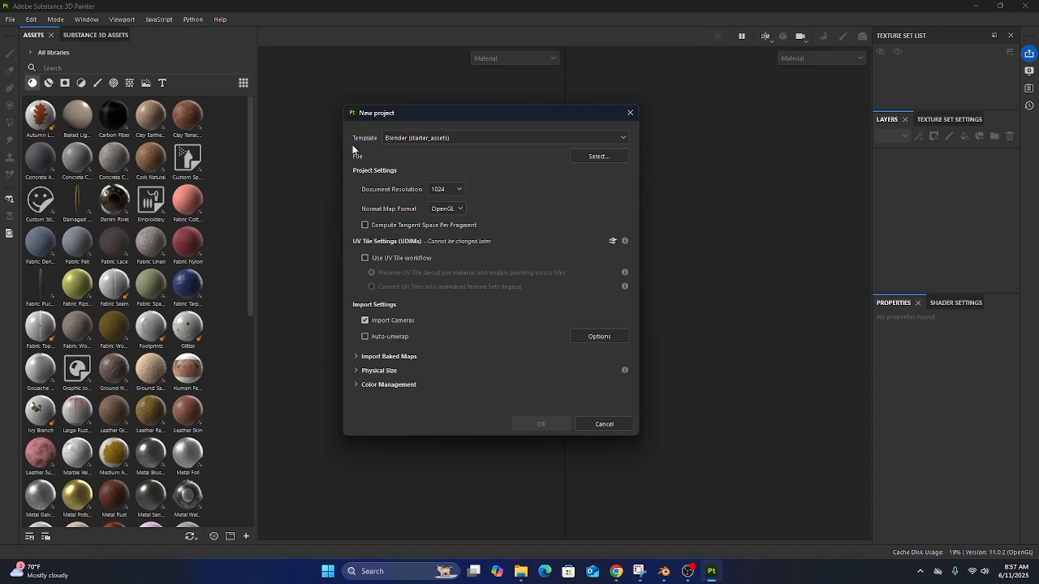
pyautogui.click(430, 141)
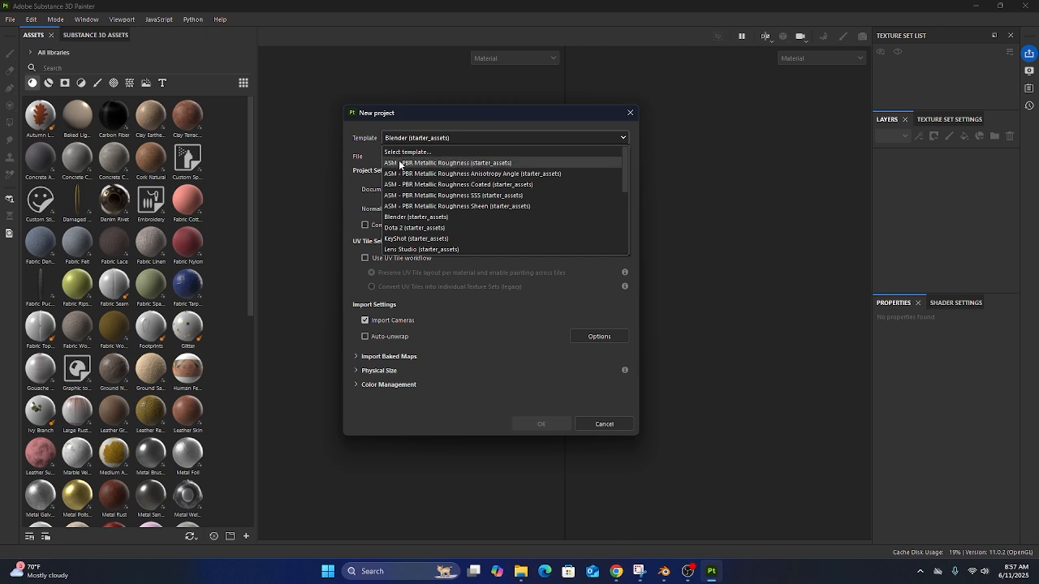
pyautogui.click(400, 217)
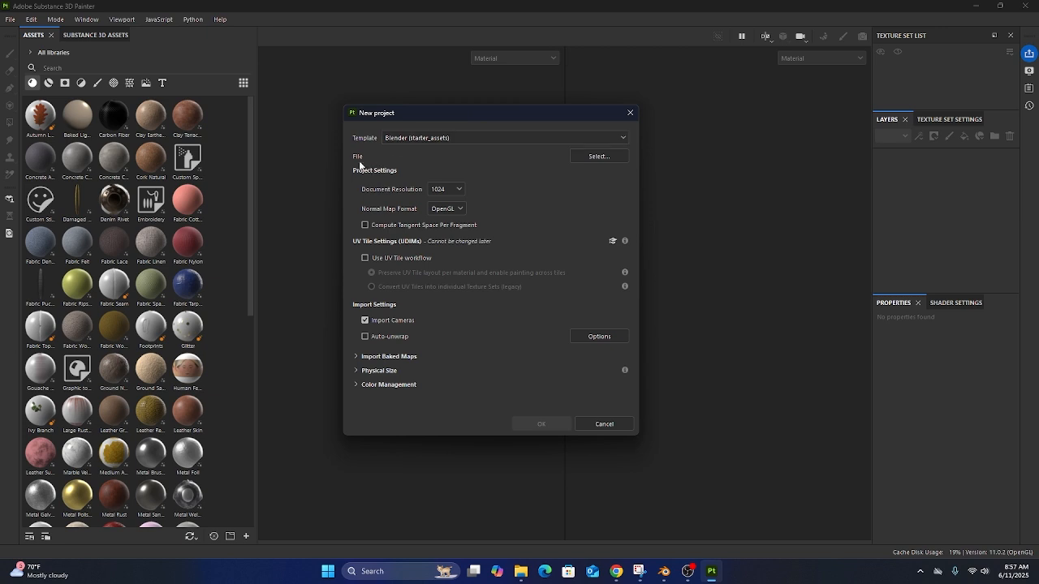
# Choose GasTank61125.fbx from the GasTank61125 folder as the new project's mesh file
pyautogui.click(600, 156)
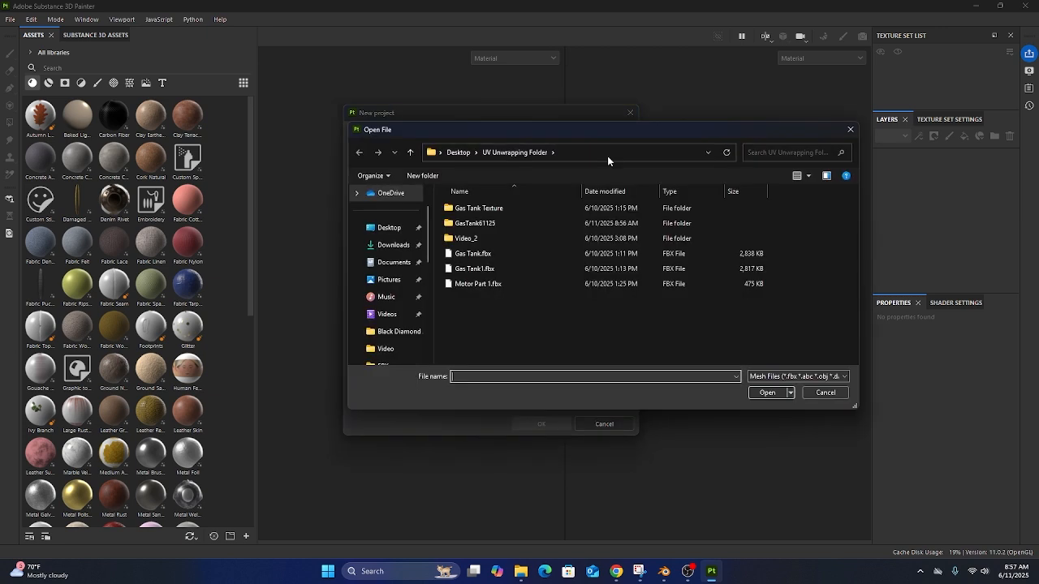
pyautogui.doubleClick(478, 224)
pyautogui.click(479, 210)
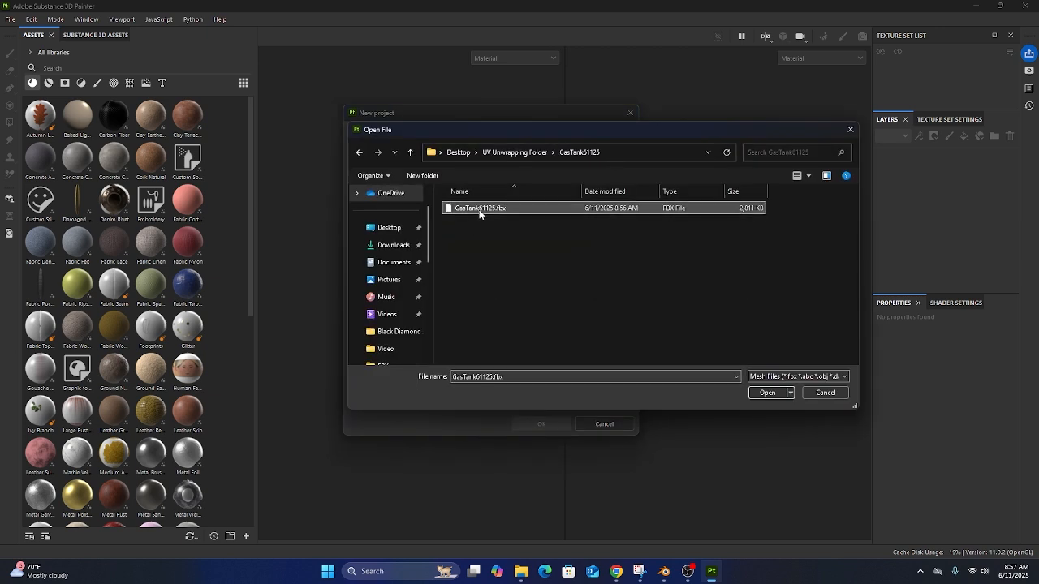
pyautogui.click(767, 393)
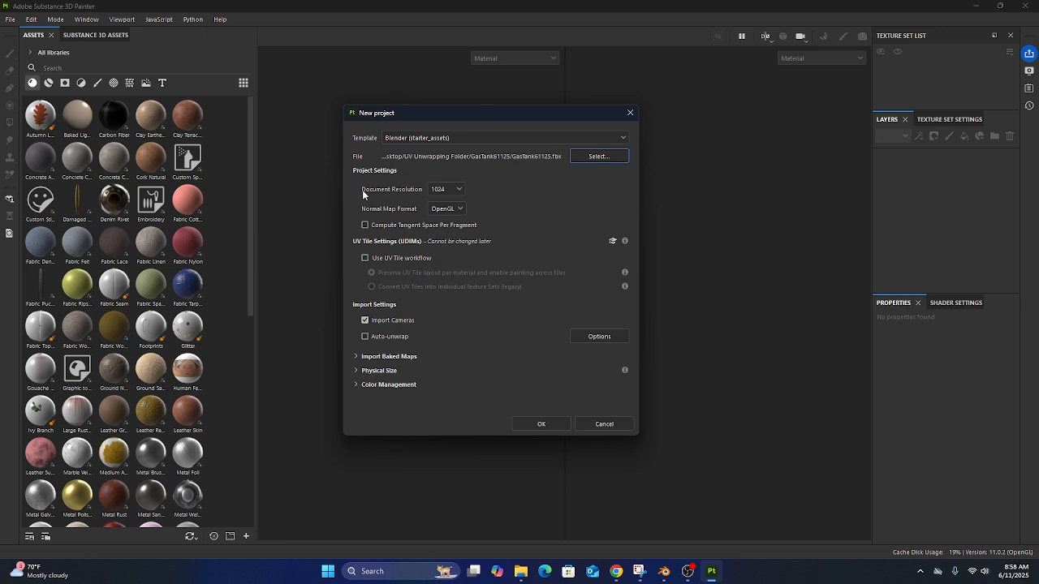
# Set the document resolution to 4096 and create the project
pyautogui.click(435, 189)
pyautogui.click(437, 257)
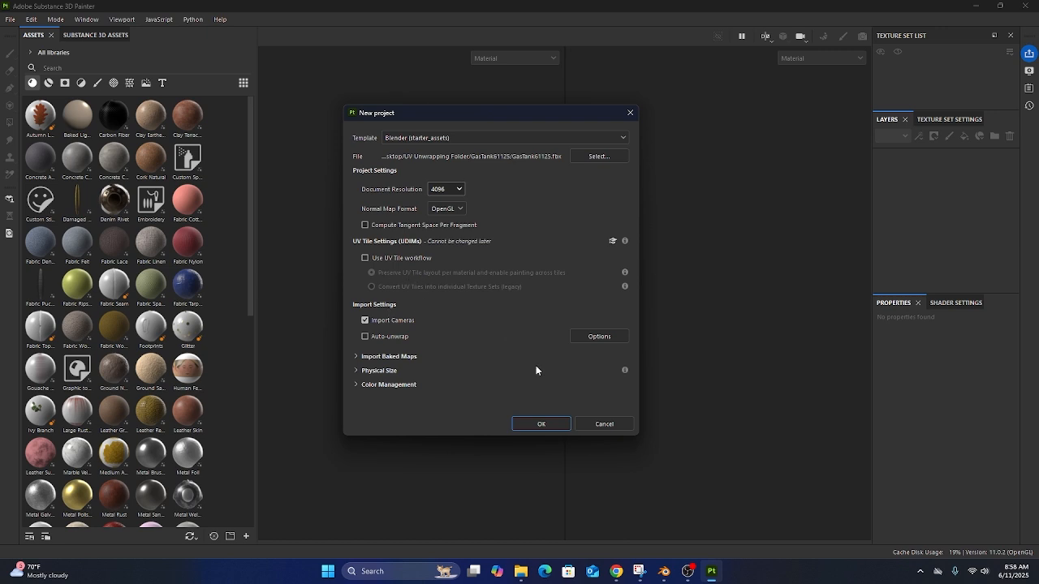
pyautogui.click(542, 425)
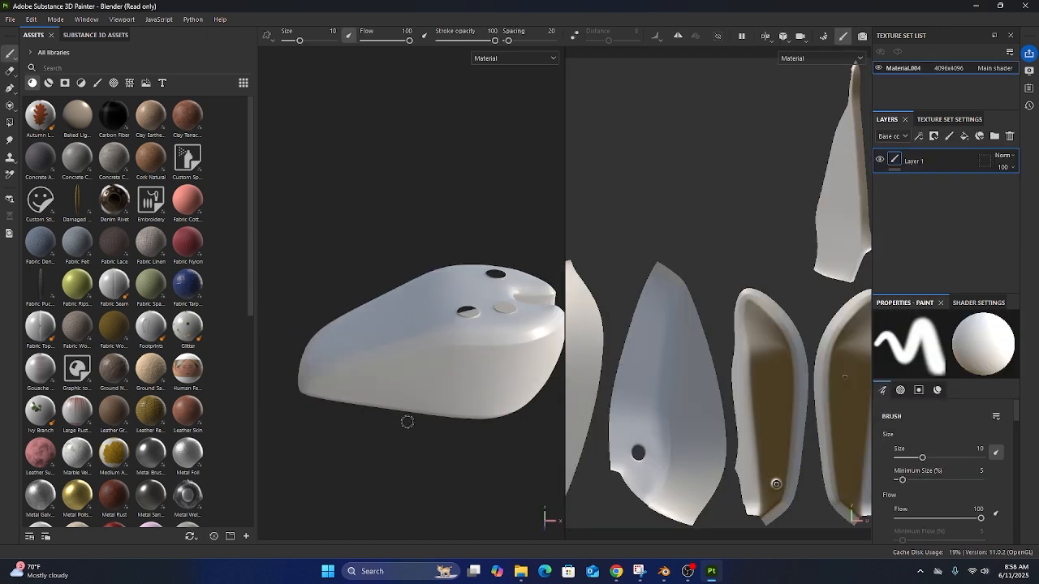
# Widen the 3D view against the UV view and centre the fuel tank in it
pyautogui.keyDown('alt'); pyautogui.moveTo(430, 387); pyautogui.dragTo(467, 390); pyautogui.keyUp('alt')
pyautogui.moveTo(566, 376); pyautogui.dragTo(755, 376)
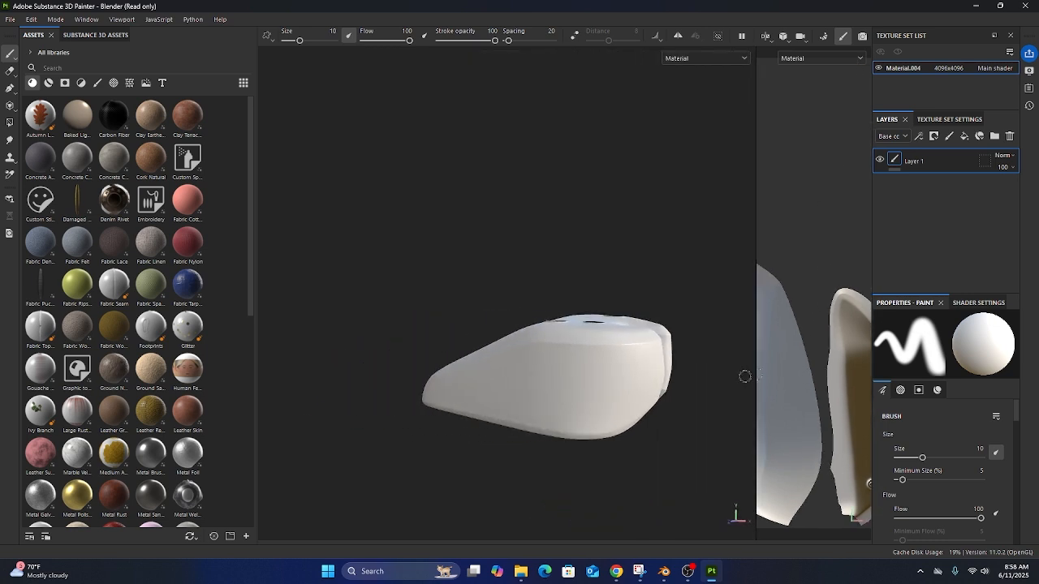
pyautogui.keyDown('alt'); pyautogui.moveTo(657, 396); pyautogui.dragTo(571, 387, button='middle'); pyautogui.keyUp('alt')
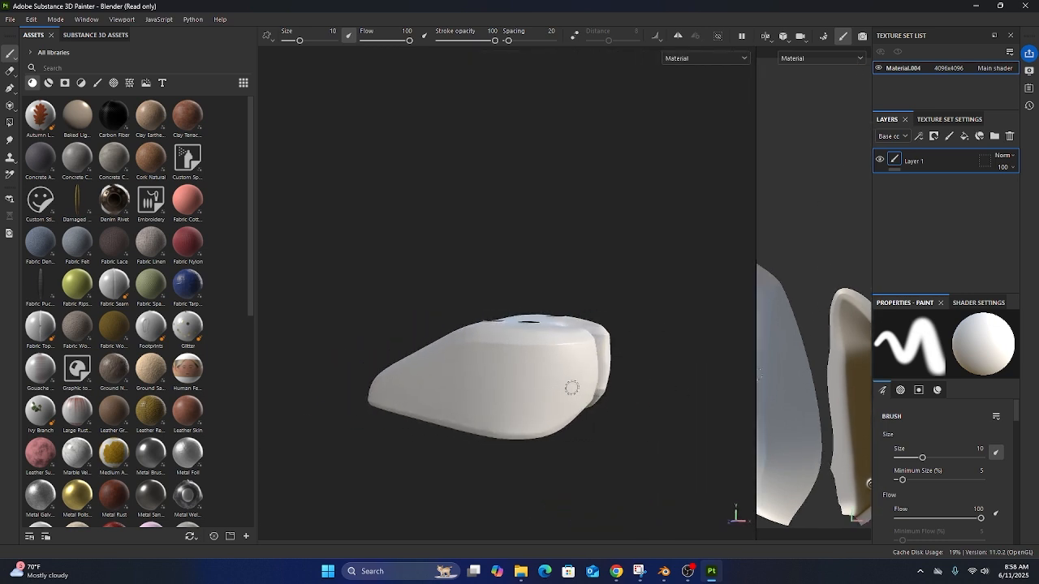
# Try out rotating, panning and zooming the camera around the fuel tank in the 3D view
pyautogui.moveTo(550, 393)
pyautogui.keyDown('alt'); pyautogui.mouseDown()
pyautogui.moveTo(575, 436)
pyautogui.moveTo(507, 373)
pyautogui.mouseUp(); pyautogui.keyUp('alt')
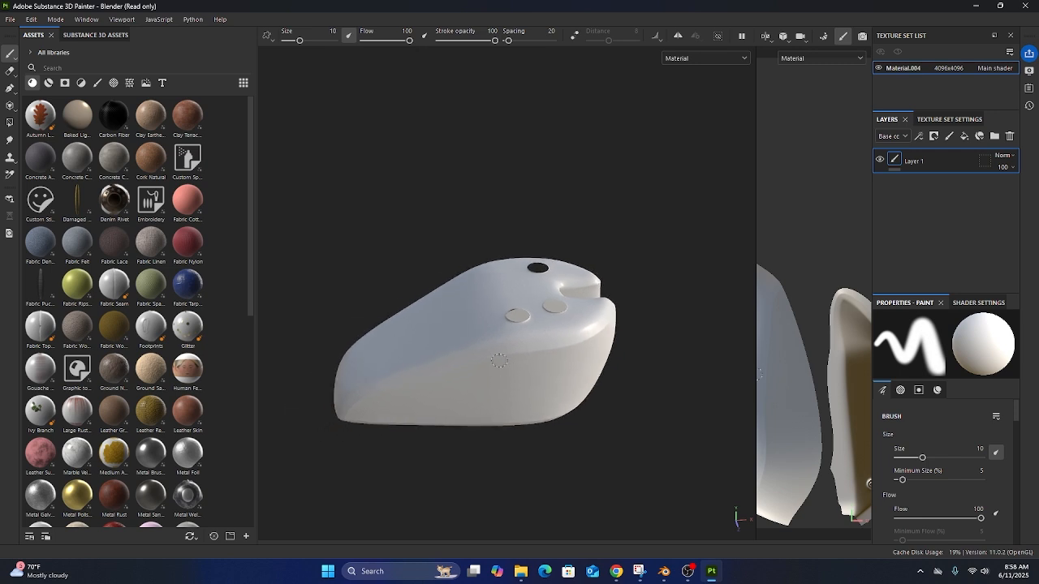
pyautogui.press('alt')
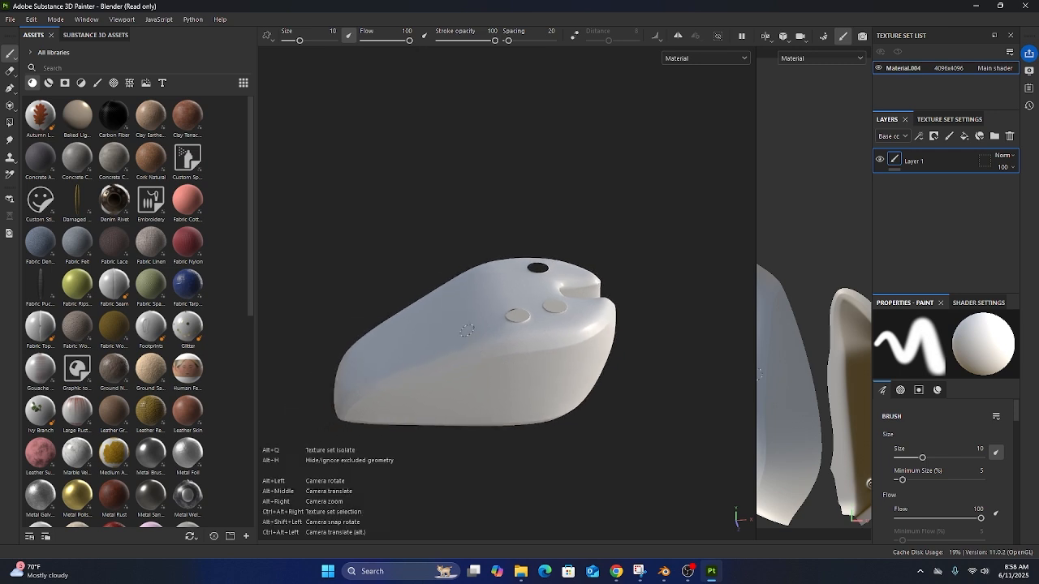
pyautogui.moveTo(467, 330)
pyautogui.keyDown('alt'); pyautogui.mouseDown()
pyautogui.moveTo(406, 344)
pyautogui.moveTo(506, 366)
pyautogui.moveTo(651, 330)
pyautogui.moveTo(417, 306)
pyautogui.moveTo(516, 336)
pyautogui.moveTo(457, 317)
pyautogui.mouseUp(); pyautogui.keyUp('alt')
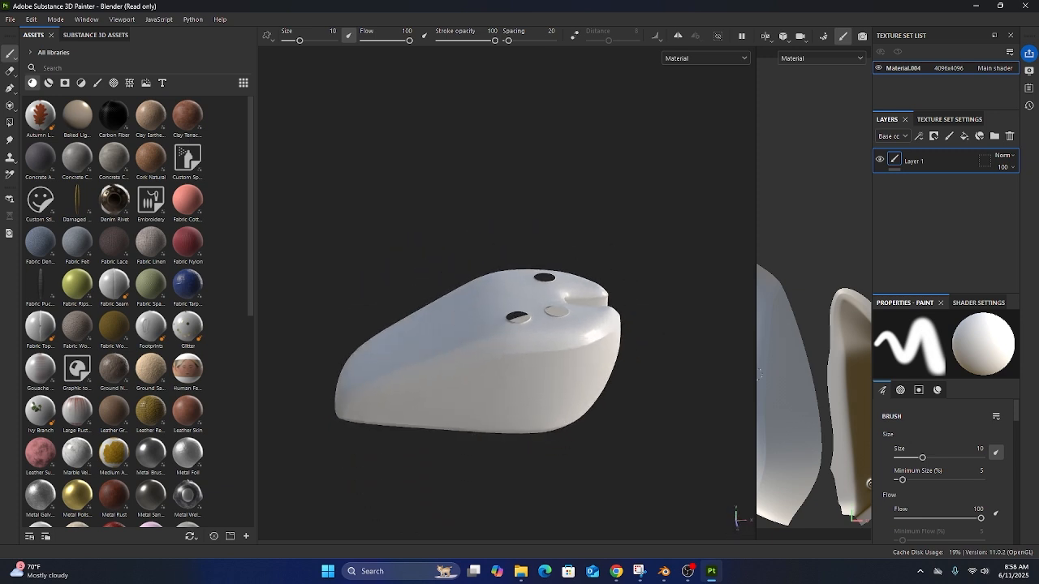
pyautogui.keyDown('alt'); pyautogui.moveTo(464, 315); pyautogui.dragTo(541, 314, button='middle'); pyautogui.keyUp('alt')
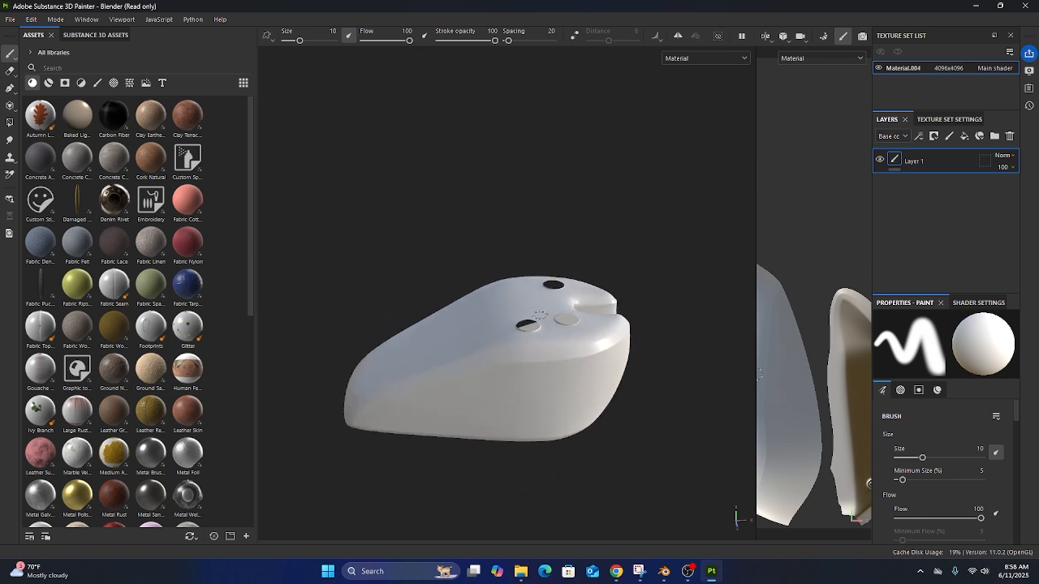
pyautogui.keyDown('alt'); pyautogui.moveTo(598, 278); pyautogui.dragTo(559, 370, button='right'); pyautogui.keyUp('alt')
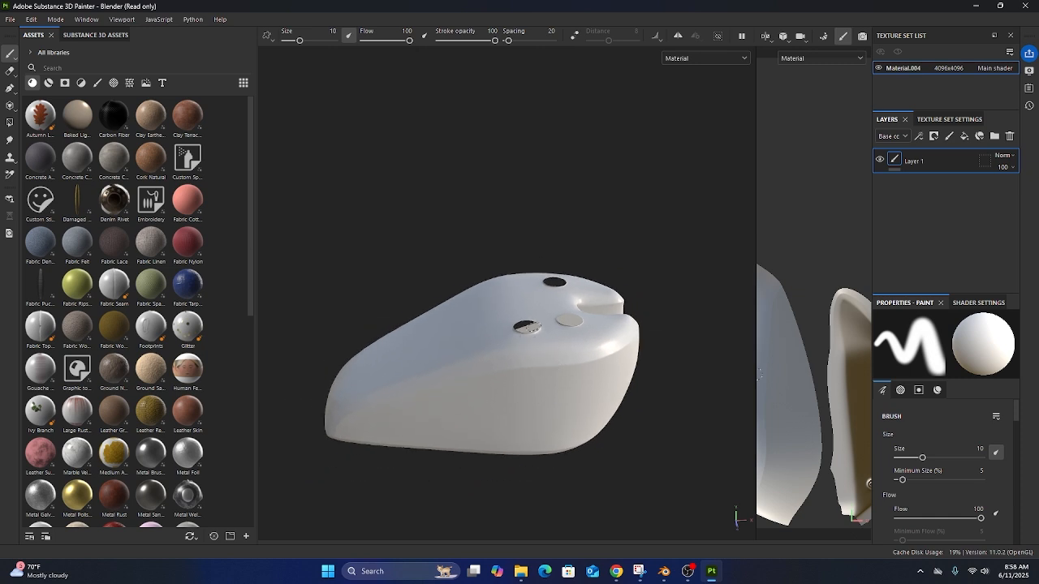
pyautogui.scroll(-2, 526, 329)
pyautogui.scroll(-1, 527, 328)
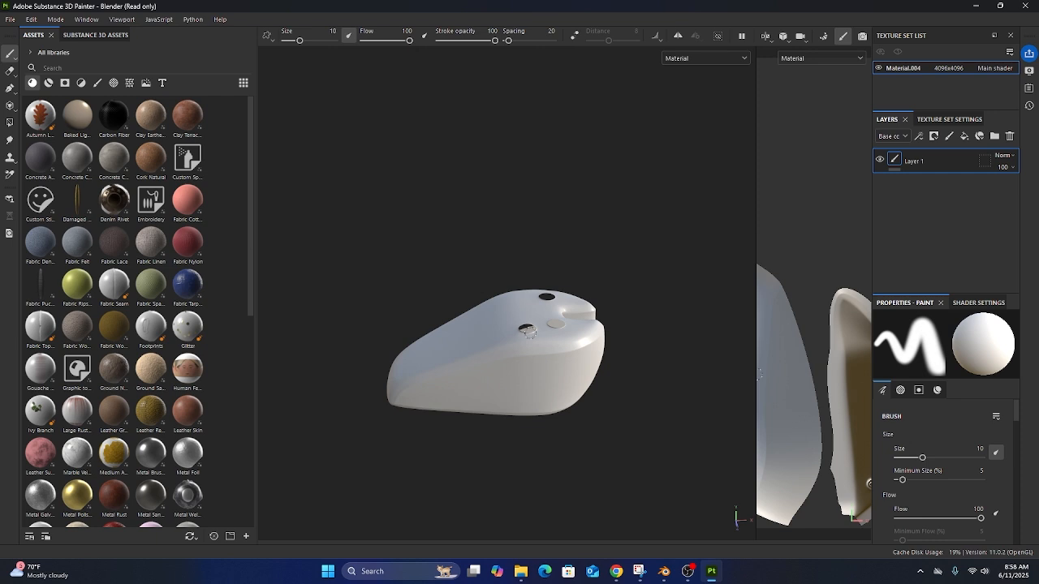
# Examine the fuel tank's untextured surface in the 3D view, closer up and from the side
pyautogui.scroll(2, 526, 330)
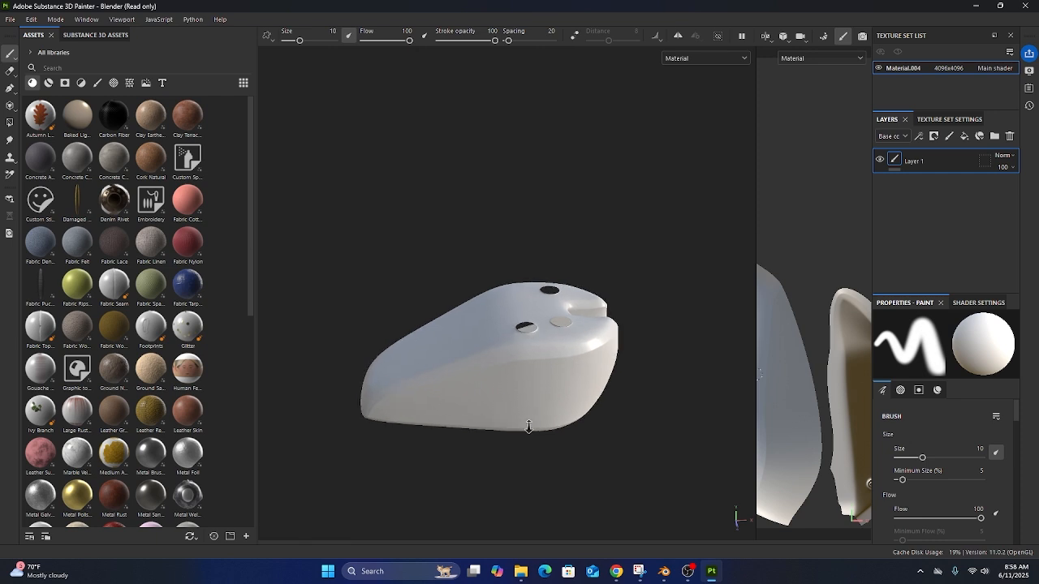
pyautogui.scroll(3, 526, 329)
pyautogui.scroll(-1, 537, 333)
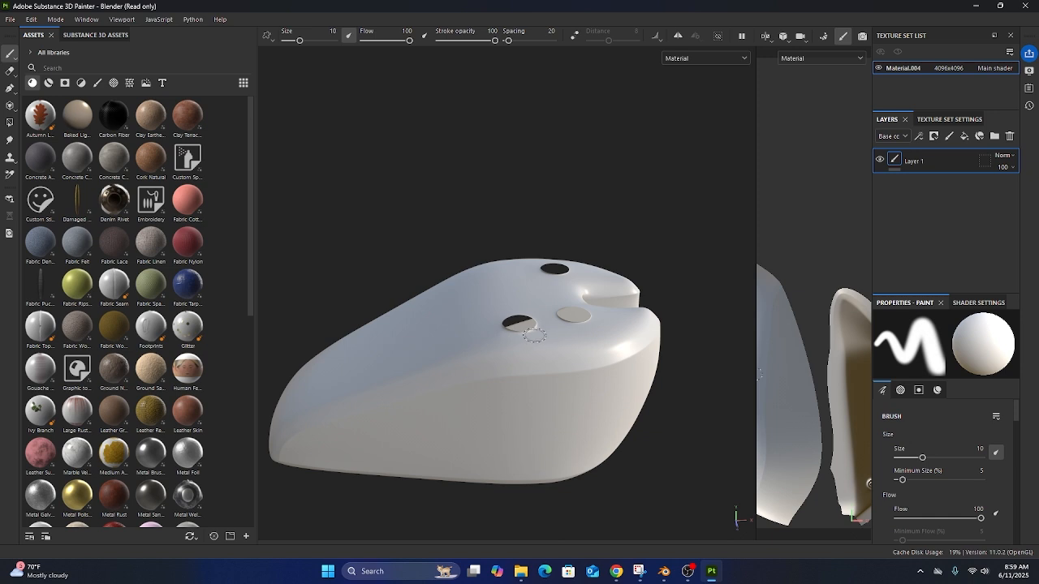
pyautogui.scroll(-1, 478, 385)
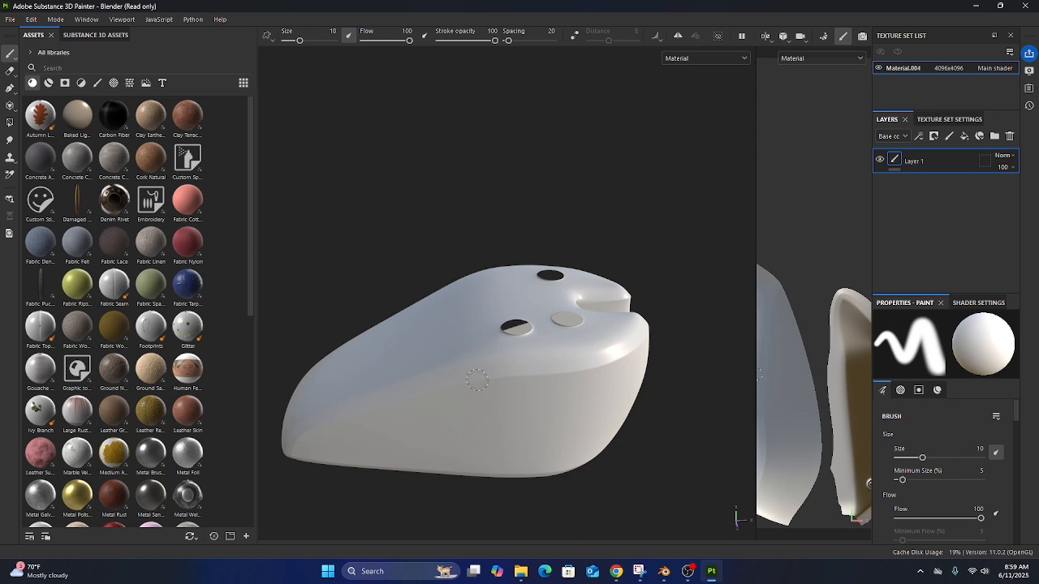
pyautogui.scroll(2, 484, 365)
pyautogui.keyDown('alt'); pyautogui.moveTo(390, 362); pyautogui.dragTo(429, 363); pyautogui.keyUp('alt')
pyautogui.moveTo(544, 343)
pyautogui.keyDown('alt'); pyautogui.mouseDown()
pyautogui.moveTo(490, 346)
pyautogui.moveTo(558, 343)
pyautogui.mouseUp(); pyautogui.keyUp('alt')
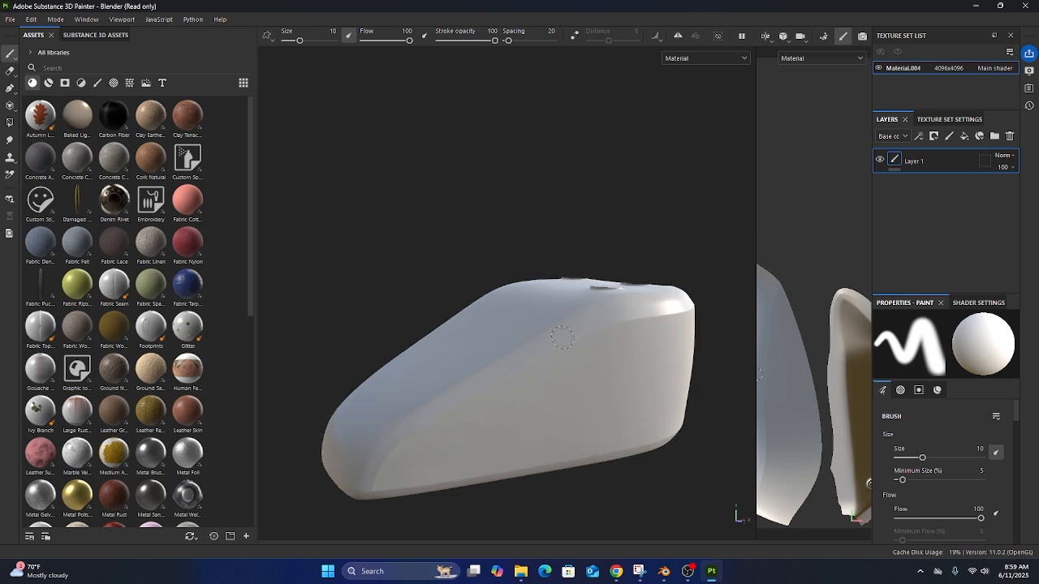
pyautogui.keyDown('alt'); pyautogui.moveTo(578, 335); pyautogui.dragTo(545, 343); pyautogui.keyUp('alt')
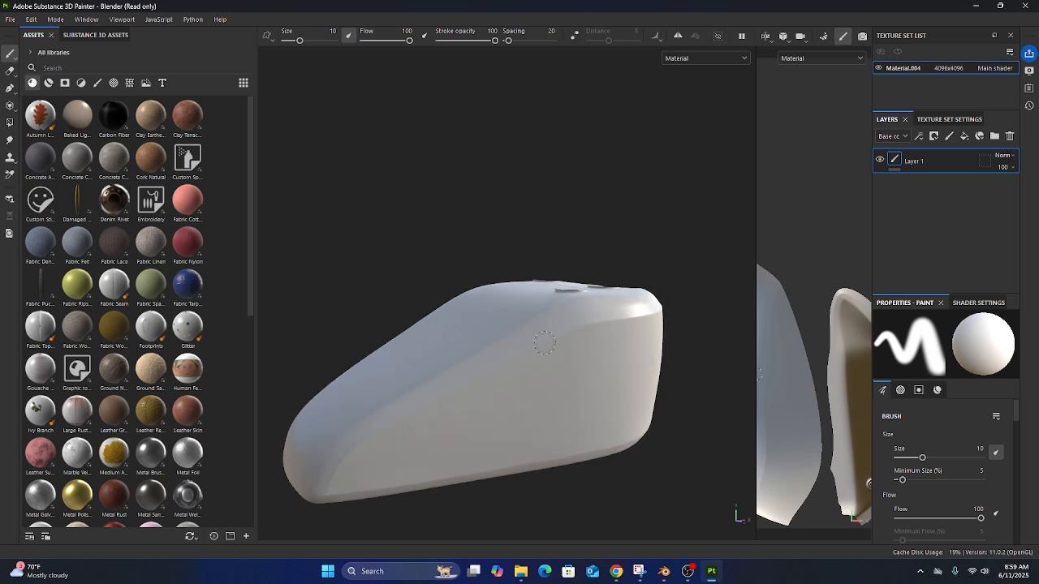
# Bake the texture set's selected mesh maps at an output size of 4096 and return to painting mode
pyautogui.click(959, 122)
pyautogui.scroll(-5, 912, 177)
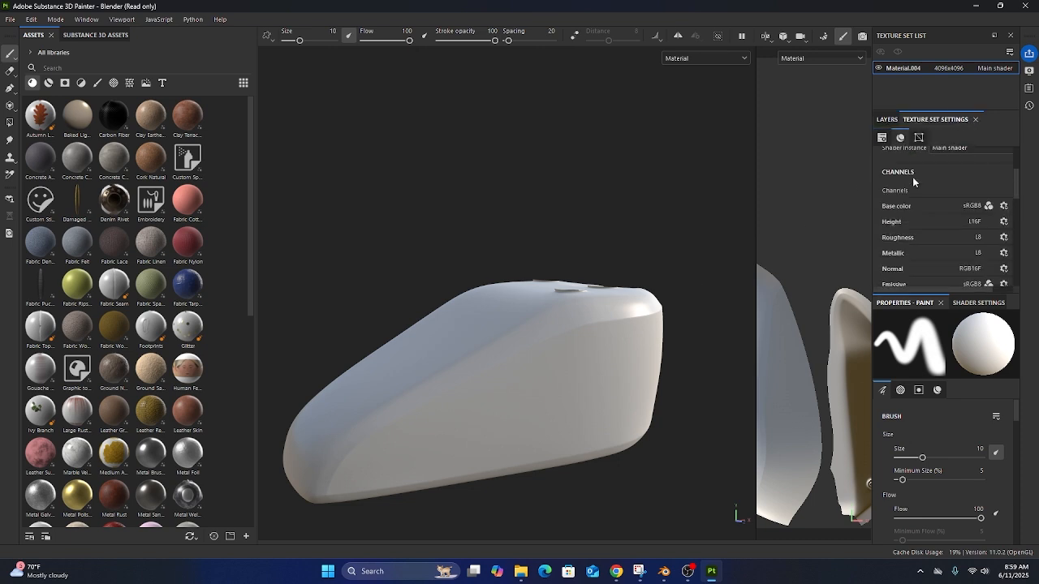
pyautogui.scroll(-4, 912, 185)
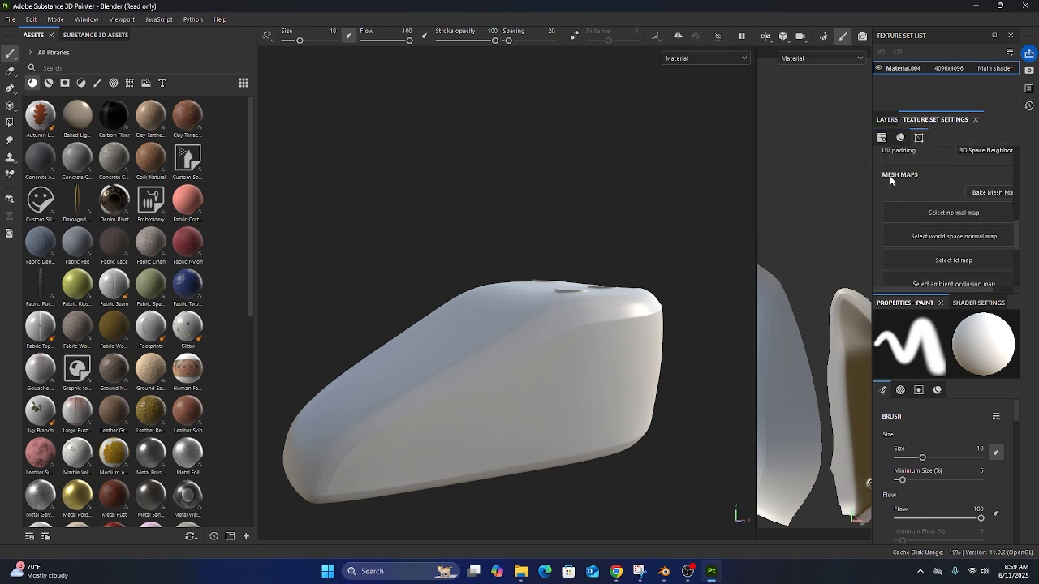
pyautogui.click(987, 193)
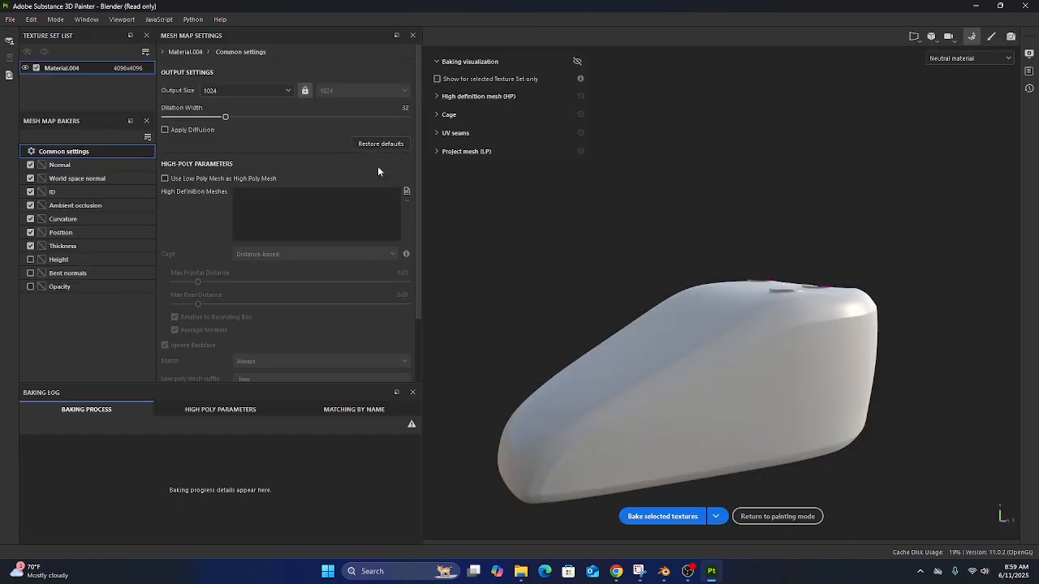
pyautogui.click(215, 90)
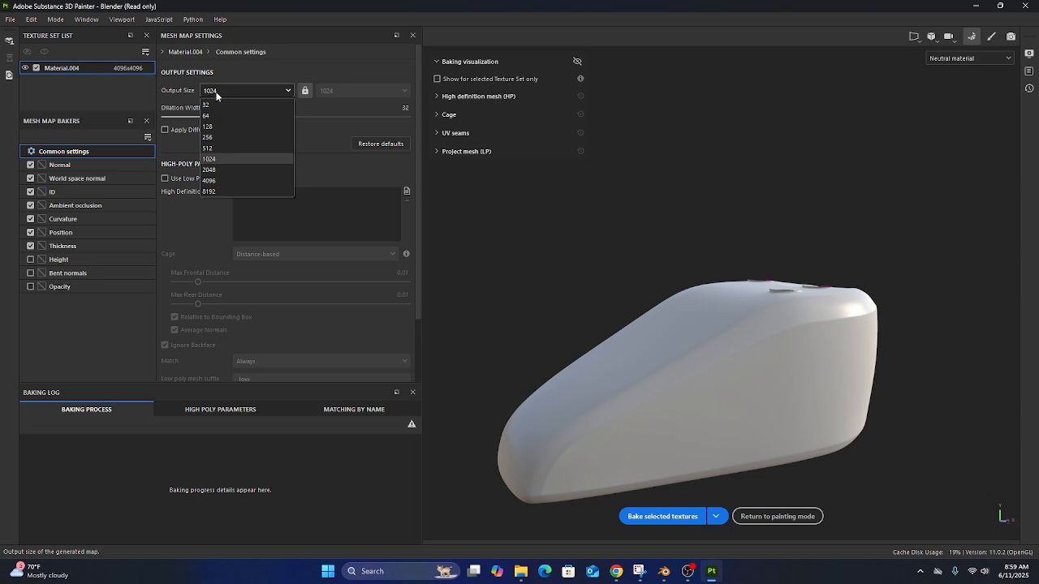
pyautogui.click(209, 180)
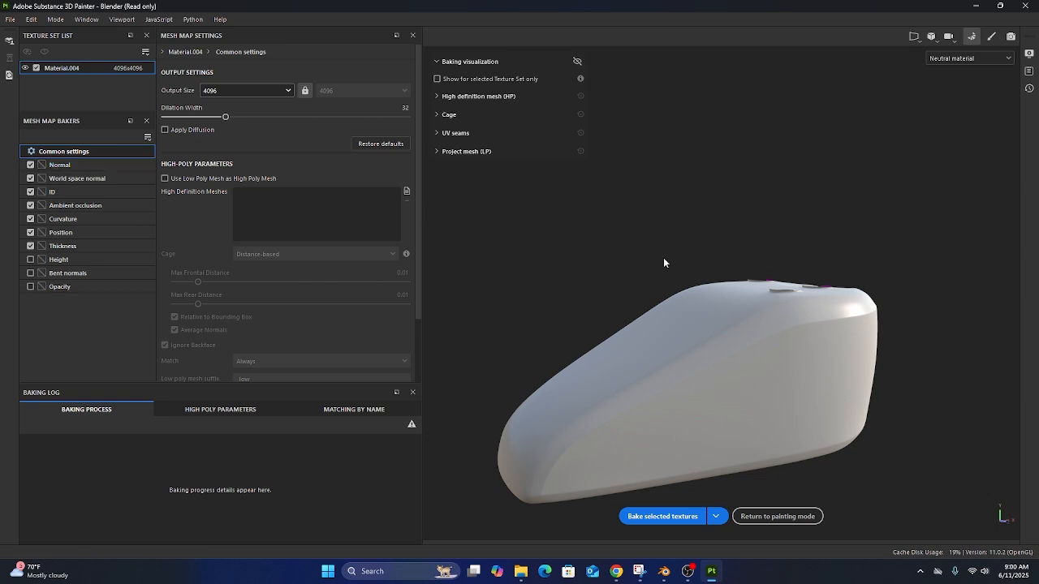
pyautogui.click(662, 517)
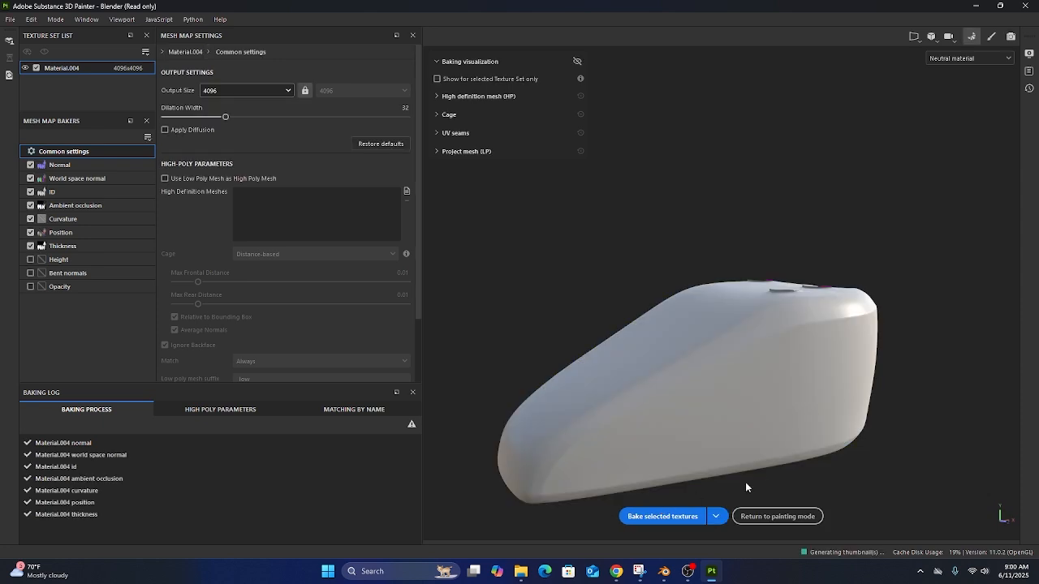
pyautogui.click(778, 517)
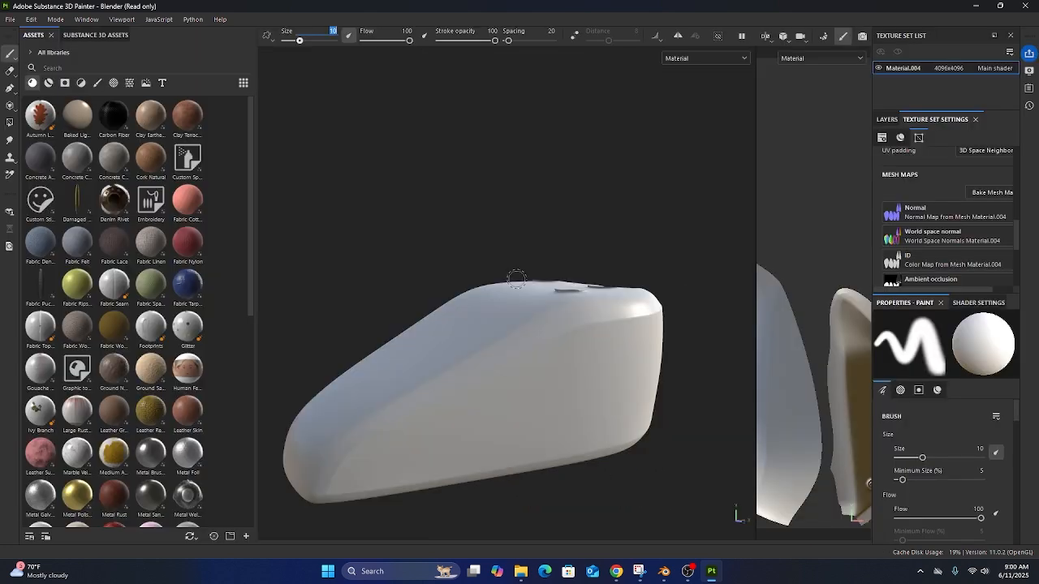
# Bring the layer stack back into view and give it more height above the paint properties
pyautogui.keyDown('alt'); pyautogui.moveTo(516, 281); pyautogui.dragTo(491, 344); pyautogui.keyUp('alt')
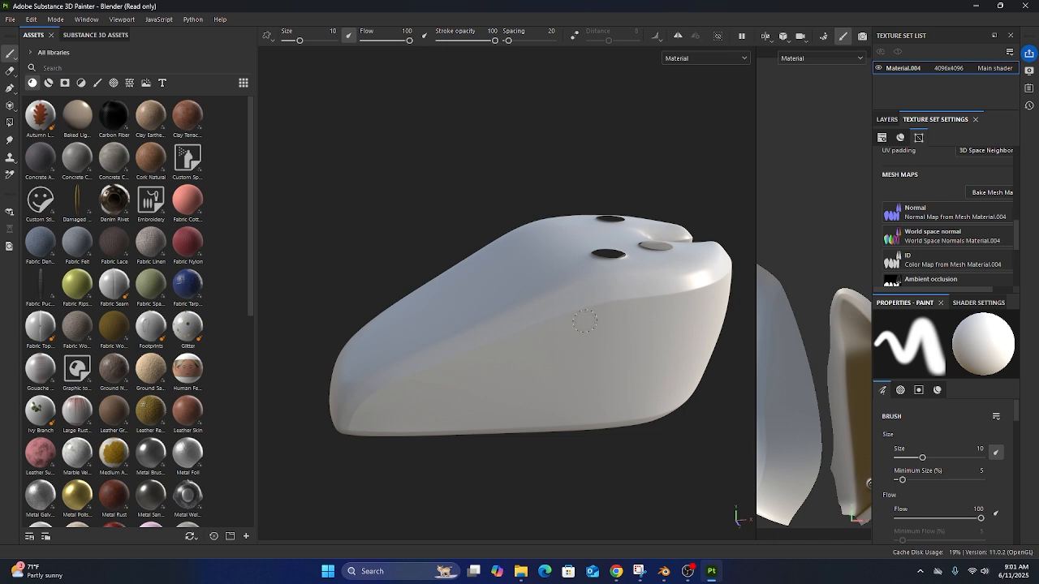
pyautogui.moveTo(585, 320); pyautogui.dragTo(558, 327, button='middle')
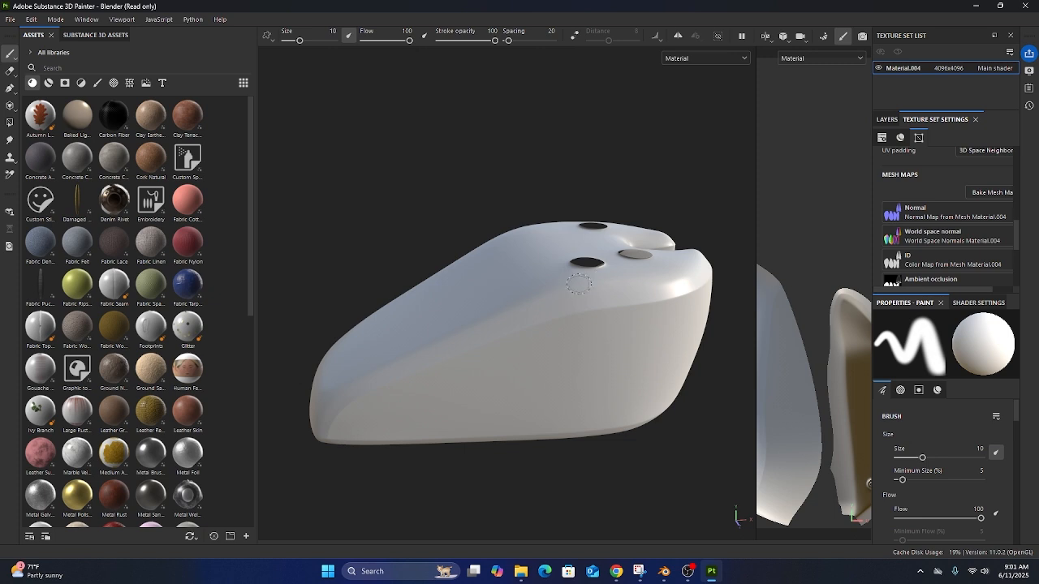
pyautogui.click(887, 120)
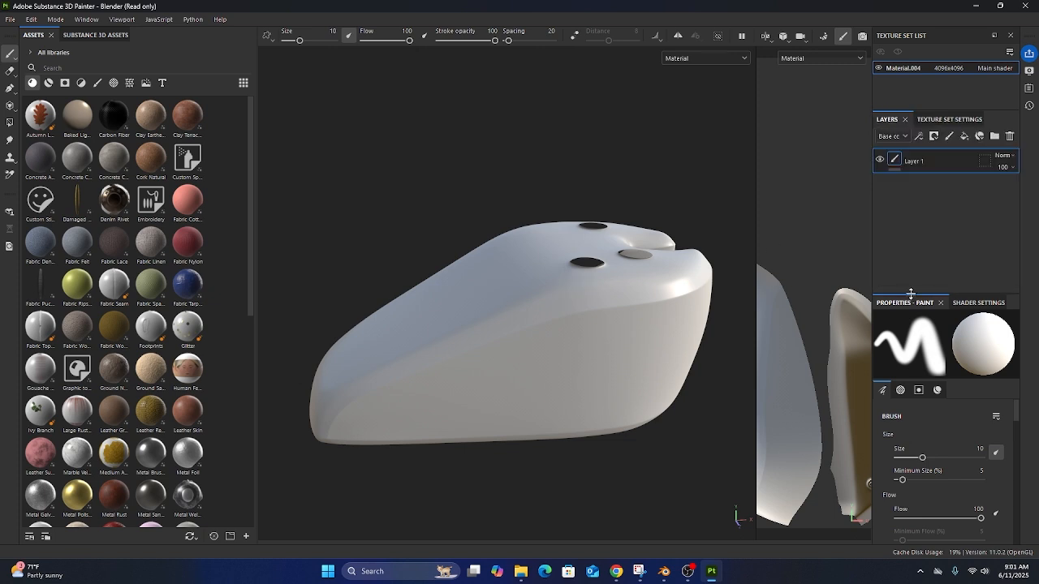
pyautogui.moveTo(910, 297); pyautogui.dragTo(910, 355)
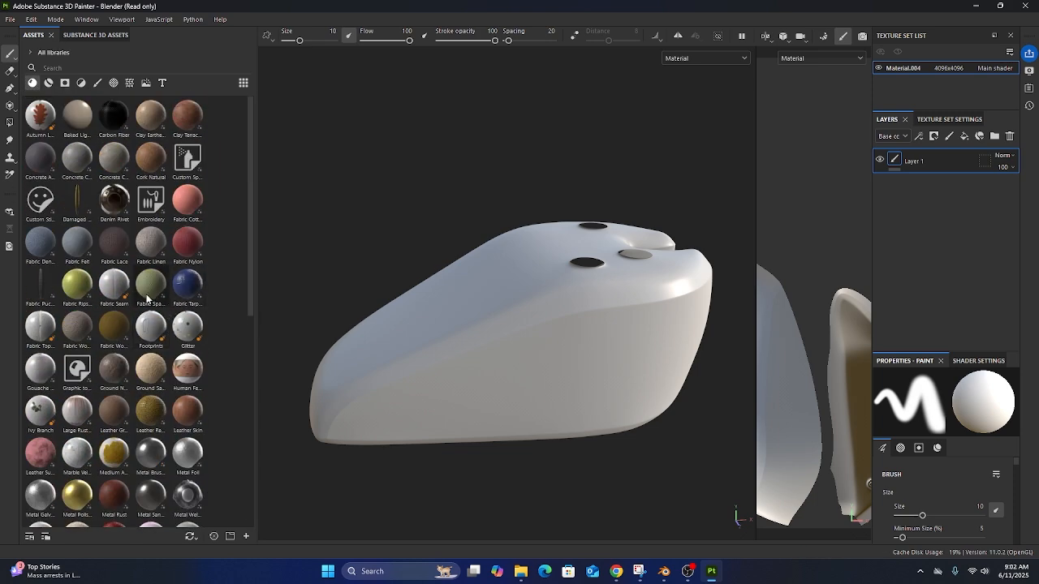
# Search the assets for "metal" and apply the Metal Polished material to the fuel tank as a fill
pyautogui.click(73, 67)
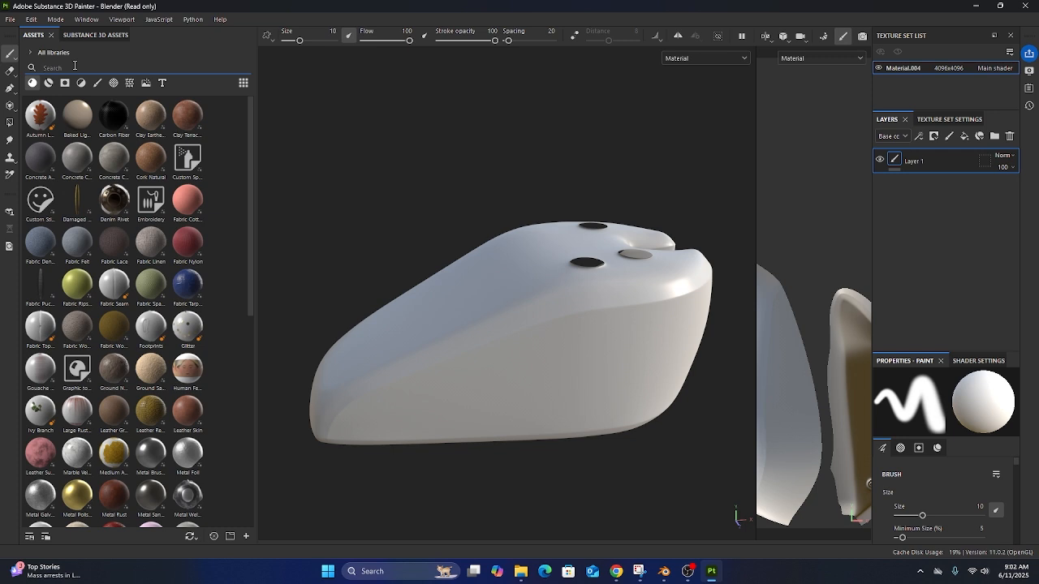
pyautogui.write('metal')
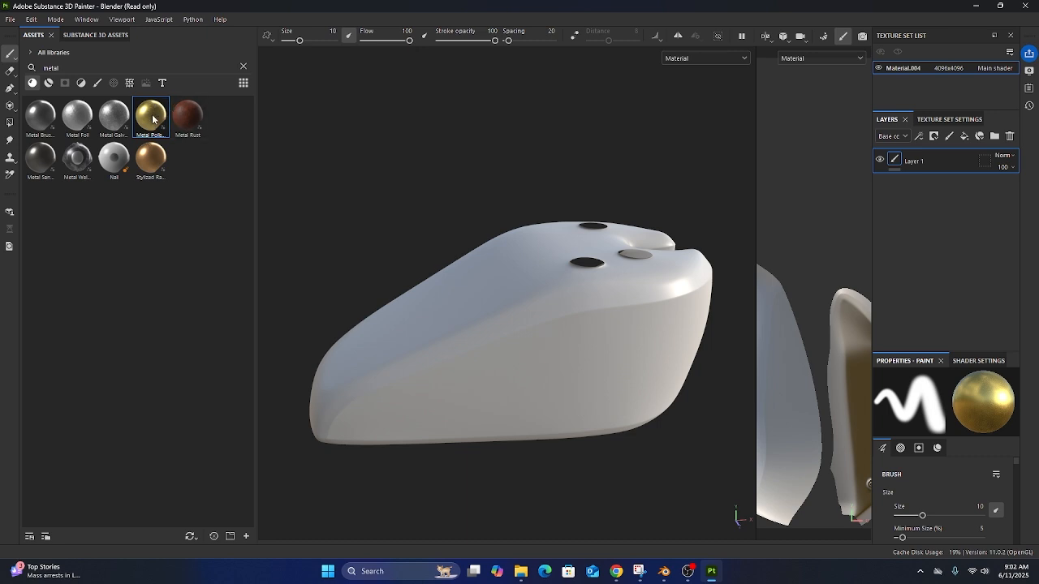
pyautogui.moveTo(153, 120); pyautogui.dragTo(513, 280)
pyautogui.scroll(3, 512, 281)
pyautogui.keyDown('alt'); pyautogui.moveTo(515, 284); pyautogui.dragTo(590, 287); pyautogui.keyUp('alt')
pyautogui.keyDown('alt'); pyautogui.moveTo(472, 292); pyautogui.dragTo(559, 300); pyautogui.keyUp('alt')
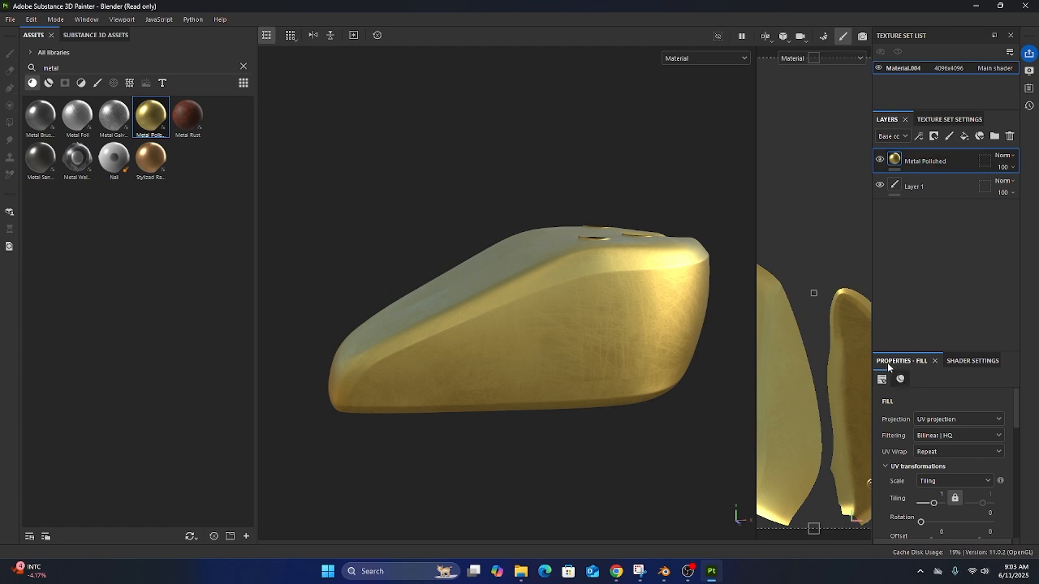
# Try the Heavily Polished Silver preset on the Metal Polished fill, and switch it to Scratched Polished Aluminium
pyautogui.scroll(-1, 916, 364)
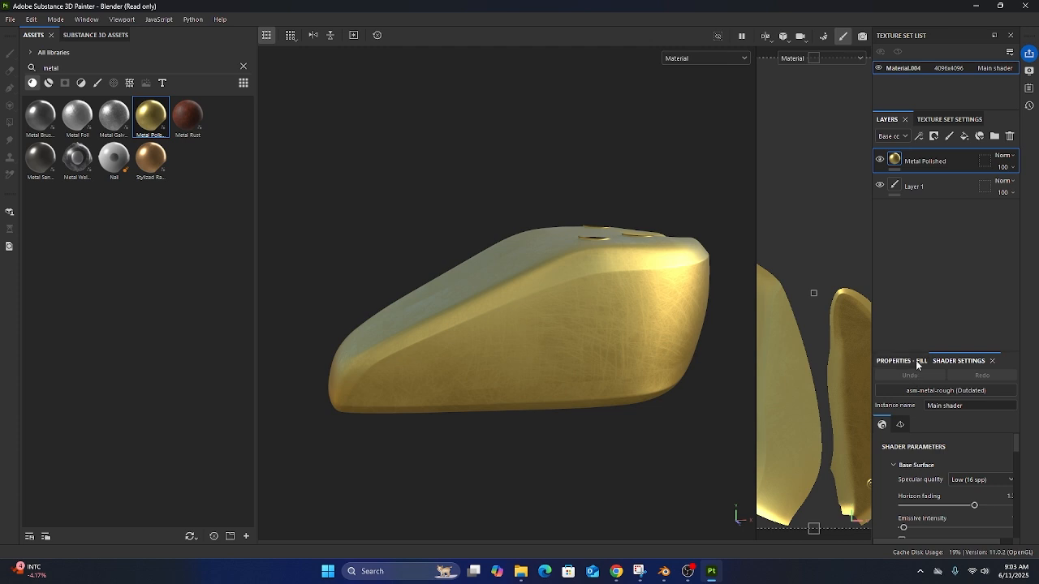
pyautogui.scroll(1, 916, 363)
pyautogui.scroll(-2, 906, 438)
pyautogui.scroll(-6, 906, 441)
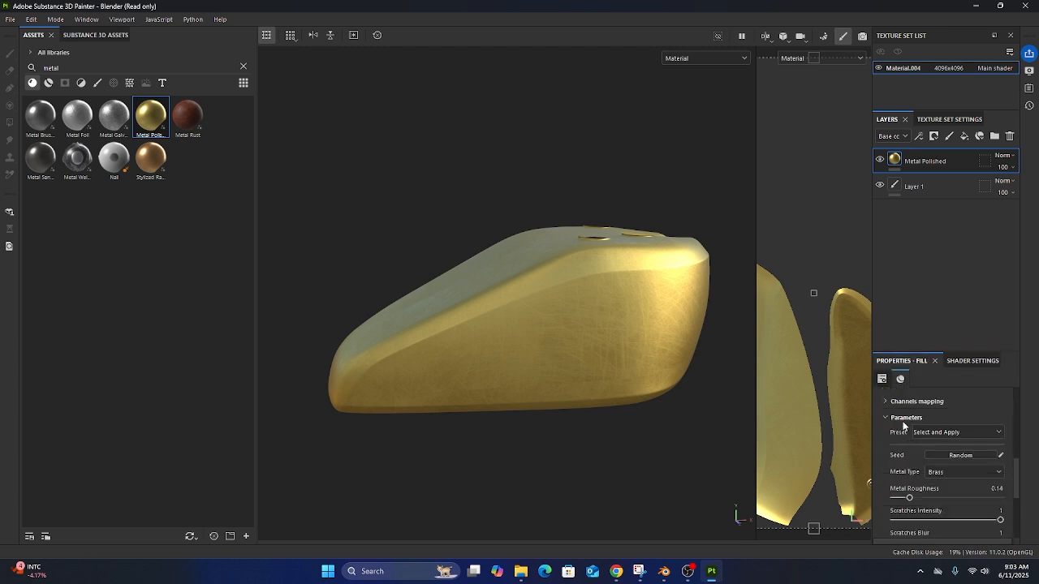
pyautogui.click(922, 433)
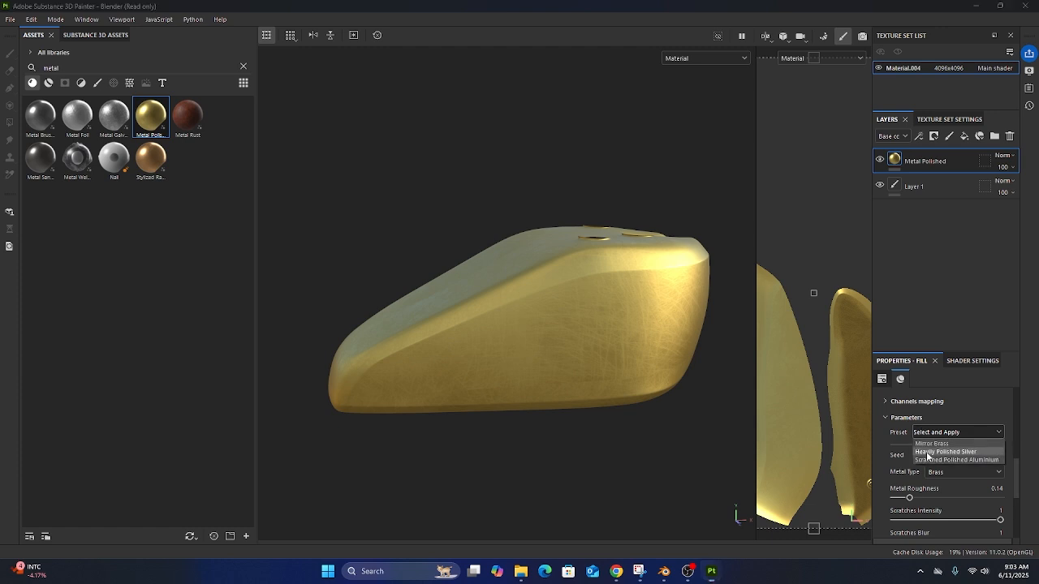
pyautogui.click(929, 453)
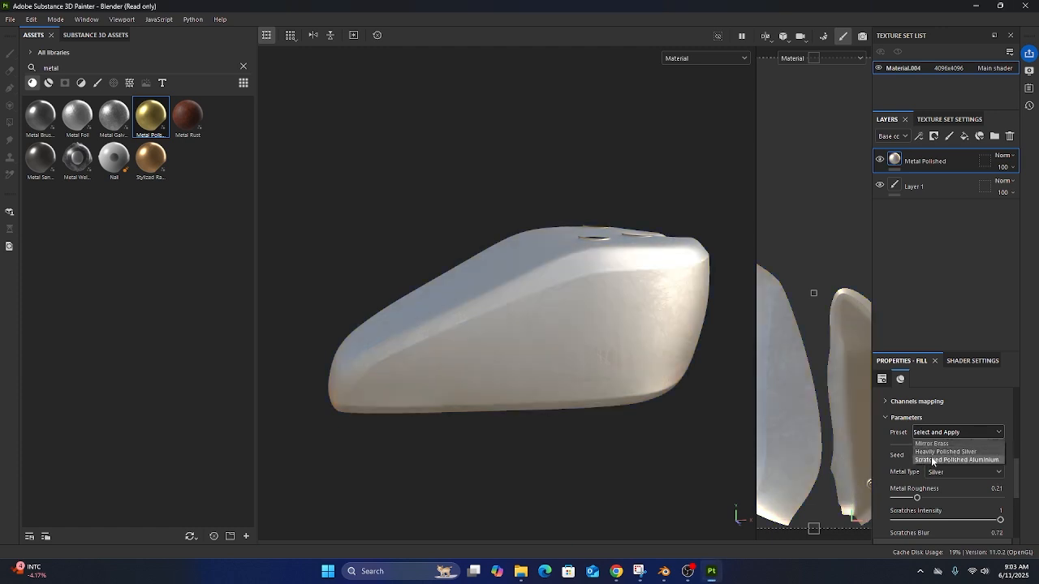
pyautogui.click(941, 461)
pyautogui.keyDown('alt'); pyautogui.moveTo(454, 381); pyautogui.dragTo(378, 273); pyautogui.keyUp('alt')
# Compare the Mirror Brass preset on the tank's fill and set the preset back to Scratched Polished Aluminium
pyautogui.click(934, 433)
pyautogui.click(919, 453)
pyautogui.keyDown('alt'); pyautogui.moveTo(623, 398); pyautogui.dragTo(659, 367); pyautogui.keyUp('alt')
pyautogui.click(914, 432)
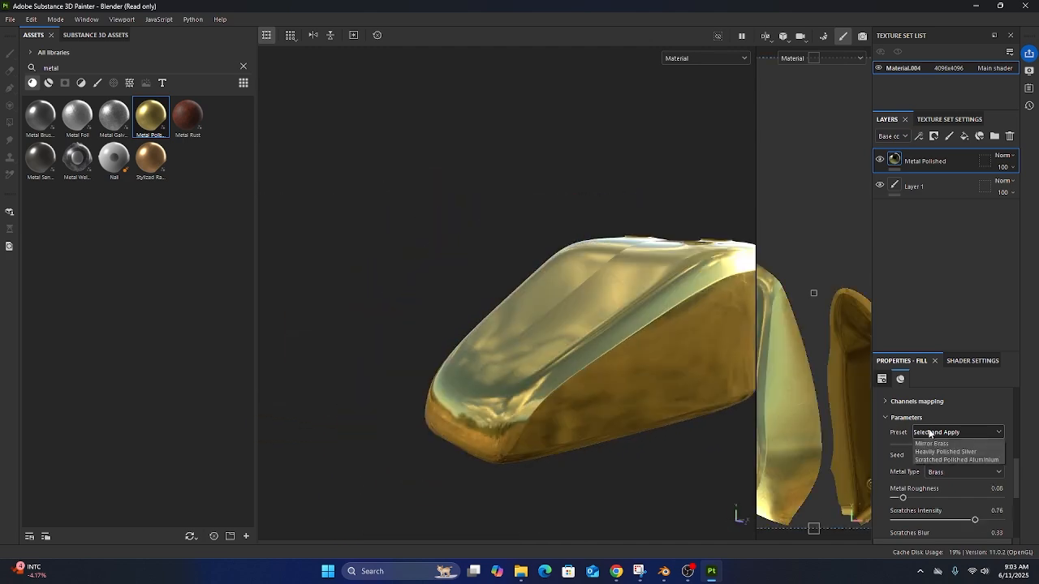
pyautogui.click(946, 461)
# Examine the scratched aluminium finish across the tank's top, especially where the texture meets at the centre seam
pyautogui.keyDown('alt'); pyautogui.moveTo(782, 450); pyautogui.dragTo(576, 456); pyautogui.keyUp('alt')
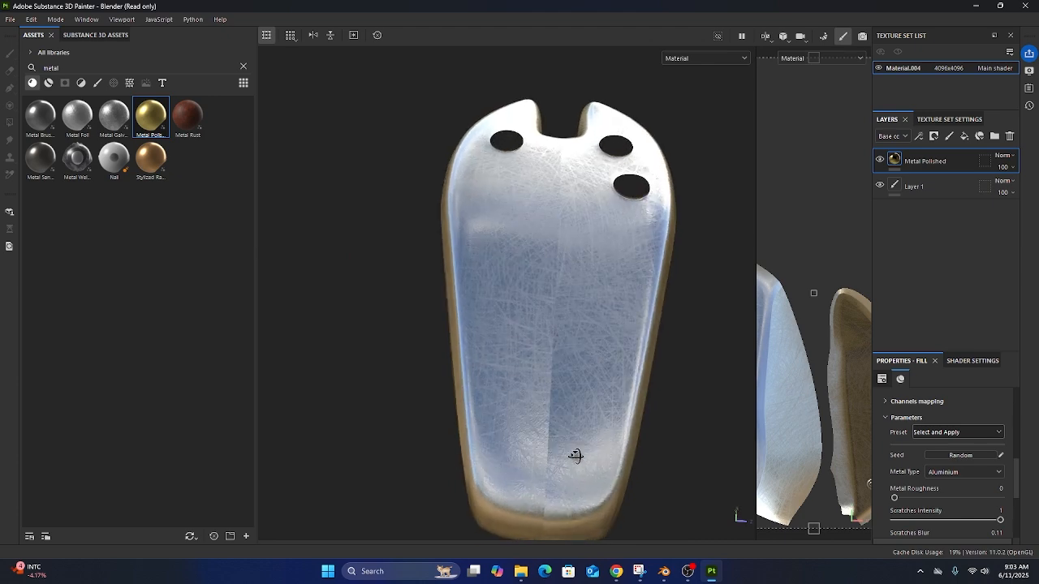
pyautogui.keyDown('alt'); pyautogui.moveTo(568, 390); pyautogui.dragTo(580, 459); pyautogui.keyUp('alt')
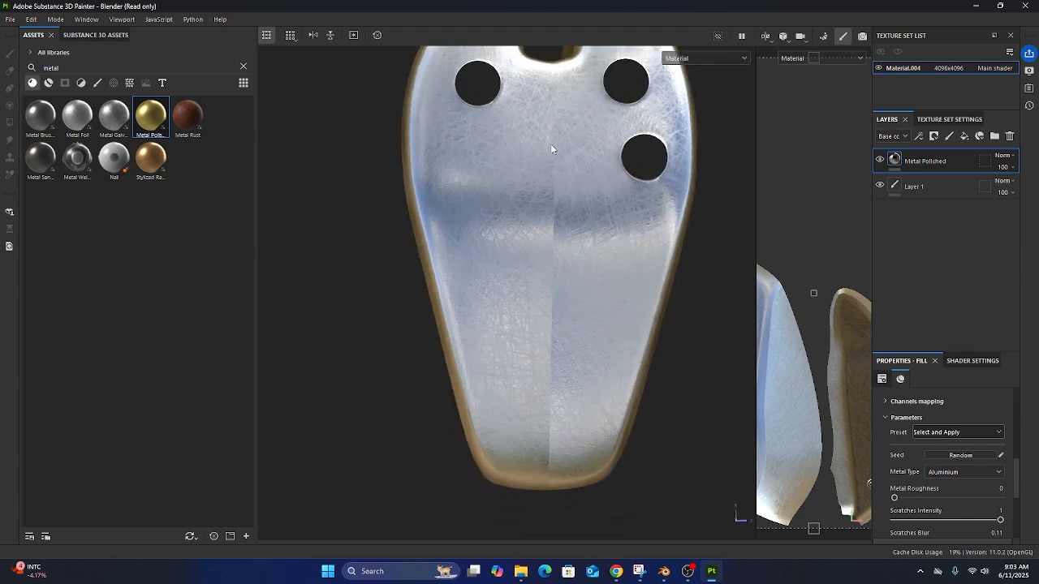
pyautogui.scroll(5, 549, 293)
pyautogui.keyDown('alt'); pyautogui.moveTo(549, 293); pyautogui.dragTo(552, 195); pyautogui.keyUp('alt')
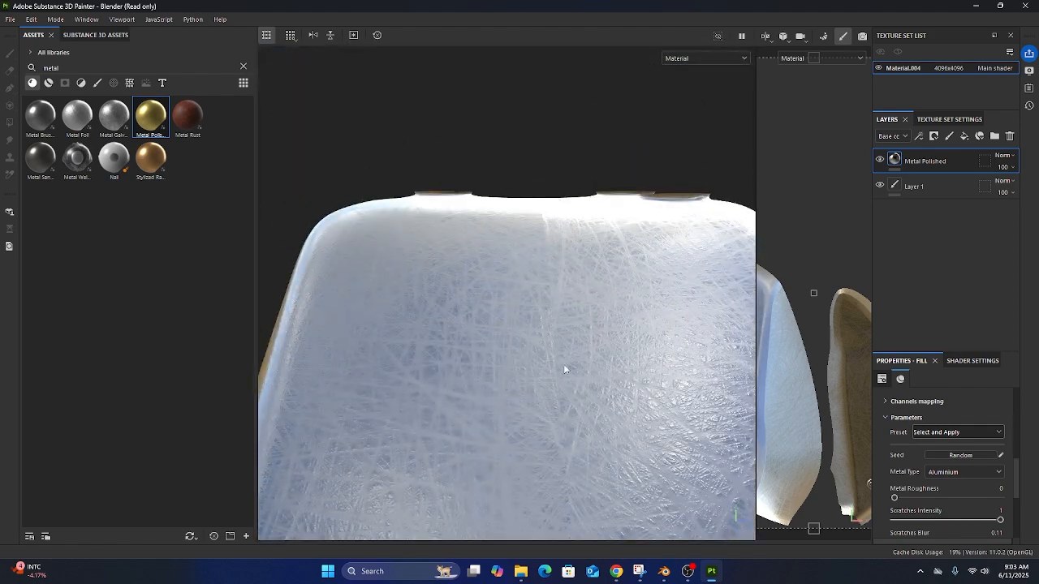
pyautogui.moveTo(565, 369)
pyautogui.keyDown('alt'); pyautogui.mouseDown()
pyautogui.moveTo(536, 343)
pyautogui.moveTo(636, 343)
pyautogui.moveTo(444, 268)
pyautogui.mouseUp(); pyautogui.keyUp('alt')
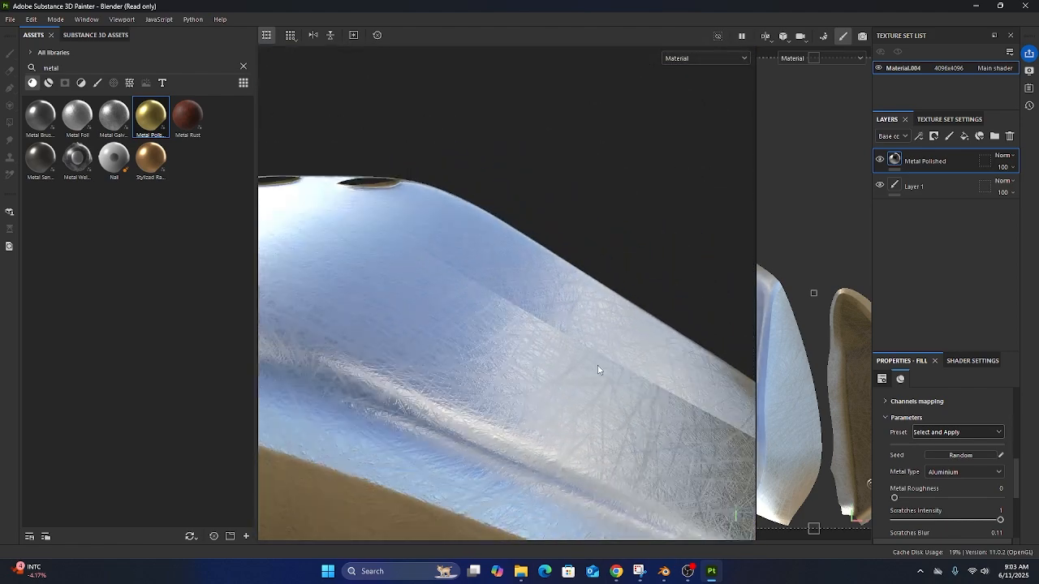
pyautogui.keyDown('alt'); pyautogui.moveTo(599, 370); pyautogui.dragTo(617, 422); pyautogui.keyUp('alt')
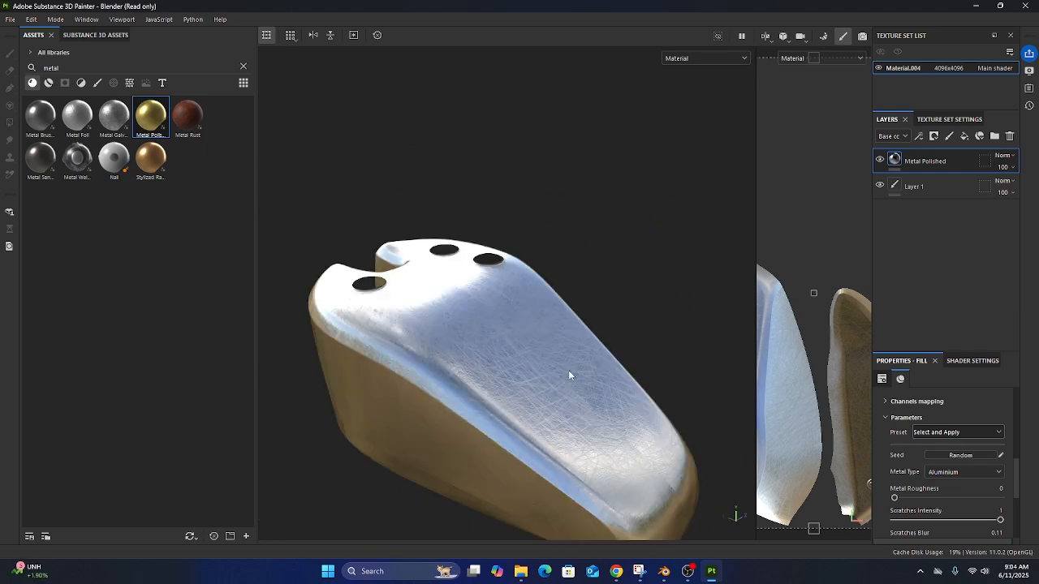
pyautogui.keyDown('alt'); pyautogui.moveTo(568, 370); pyautogui.dragTo(428, 355); pyautogui.keyUp('alt')
pyautogui.keyDown('alt'); pyautogui.moveTo(661, 388); pyautogui.dragTo(622, 391); pyautogui.keyUp('alt')
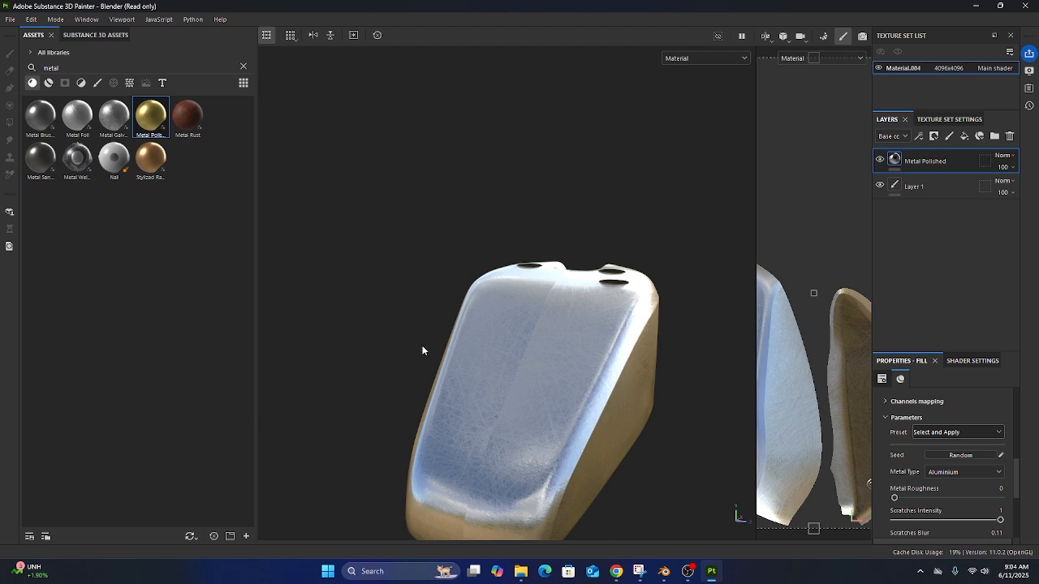
pyautogui.keyDown('alt'); pyautogui.moveTo(422, 349); pyautogui.dragTo(427, 261); pyautogui.keyUp('alt')
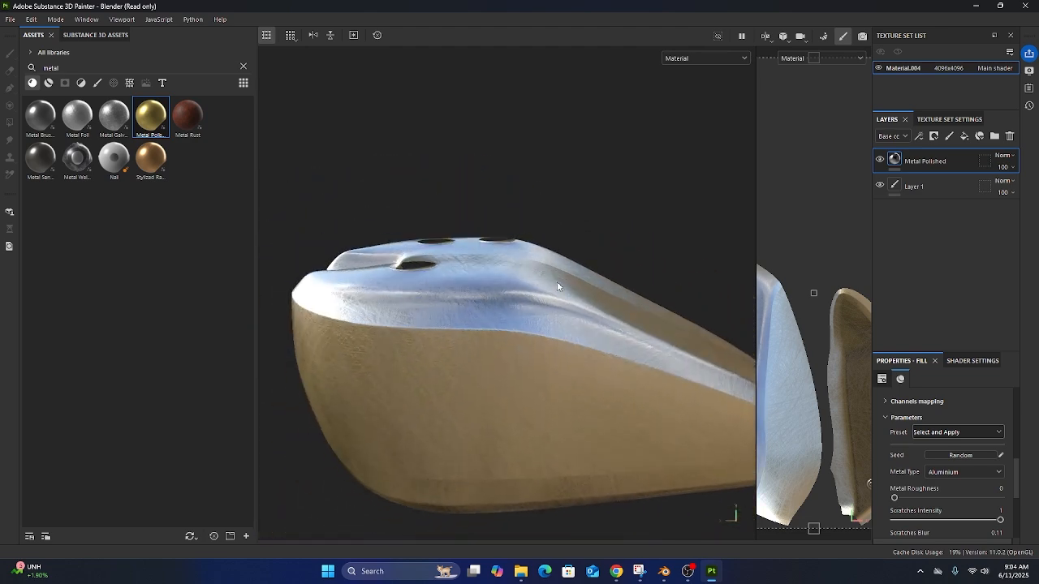
# Inspect the metal texture along the tank's side, lower edge and underside, and recheck the top centre seam up close
pyautogui.keyDown('alt'); pyautogui.moveTo(647, 398); pyautogui.dragTo(499, 326); pyautogui.keyUp('alt')
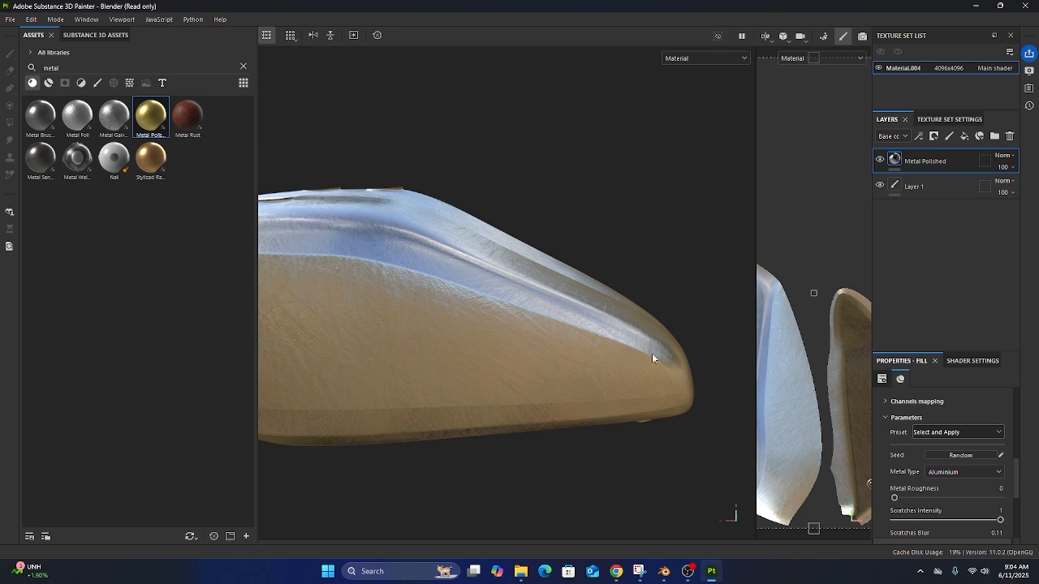
pyautogui.keyDown('alt'); pyautogui.moveTo(524, 469); pyautogui.dragTo(509, 261); pyautogui.keyUp('alt')
pyautogui.keyDown('alt'); pyautogui.moveTo(500, 407); pyautogui.dragTo(417, 276); pyautogui.keyUp('alt')
pyautogui.keyDown('alt'); pyautogui.moveTo(577, 517); pyautogui.dragTo(471, 483); pyautogui.keyUp('alt')
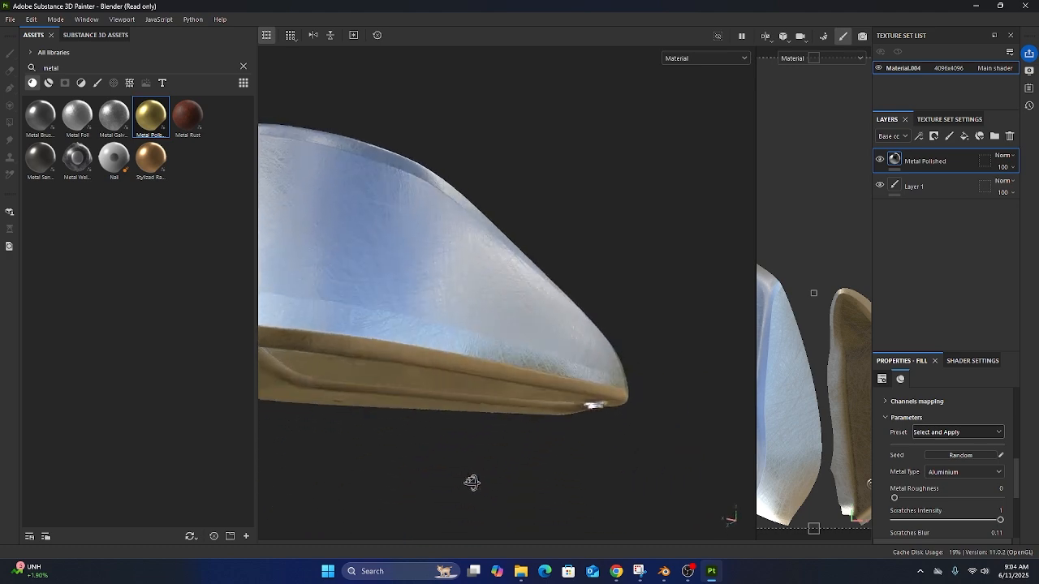
pyautogui.scroll(2, 453, 383)
pyautogui.scroll(-3, 453, 383)
pyautogui.keyDown('alt'); pyautogui.moveTo(453, 387); pyautogui.dragTo(608, 376); pyautogui.keyUp('alt')
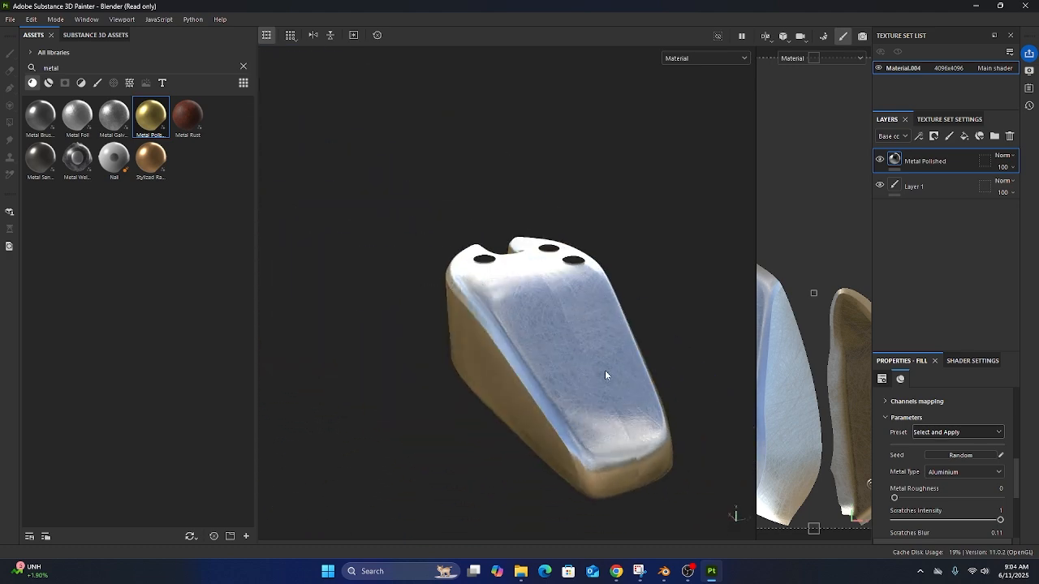
pyautogui.scroll(4, 611, 376)
pyautogui.keyDown('alt'); pyautogui.moveTo(626, 412); pyautogui.dragTo(557, 397); pyautogui.keyUp('alt')
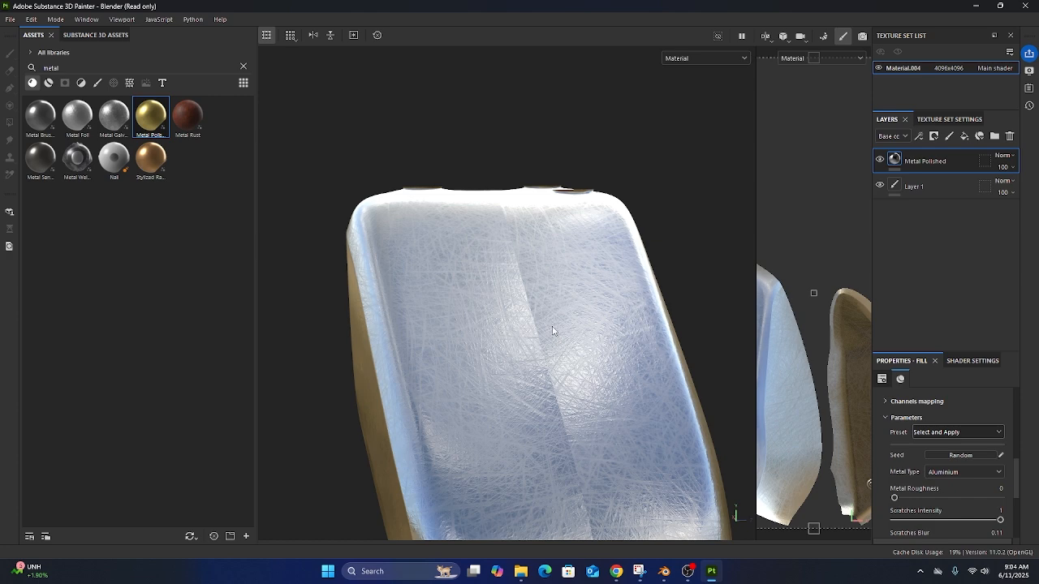
# Change the Metal Polished layer's projection from UV to Tri-planar projection
pyautogui.scroll(2, 893, 463)
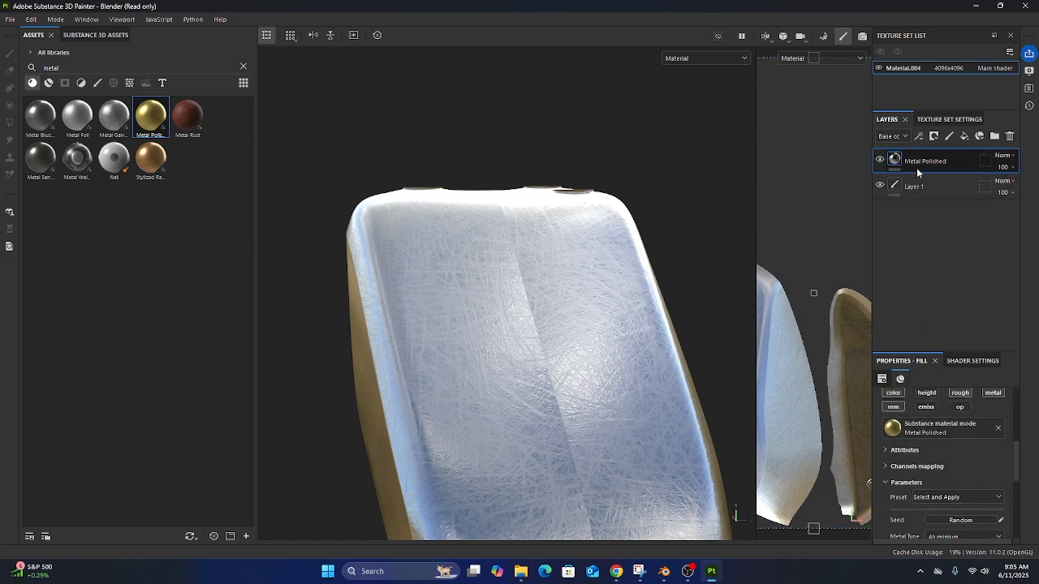
pyautogui.scroll(2, 967, 479)
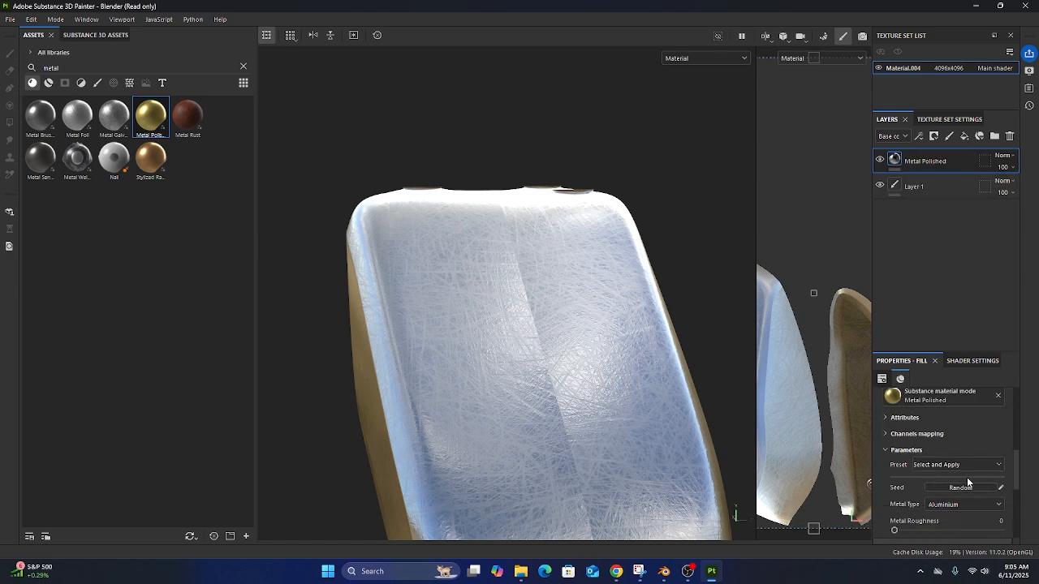
pyautogui.scroll(4, 966, 478)
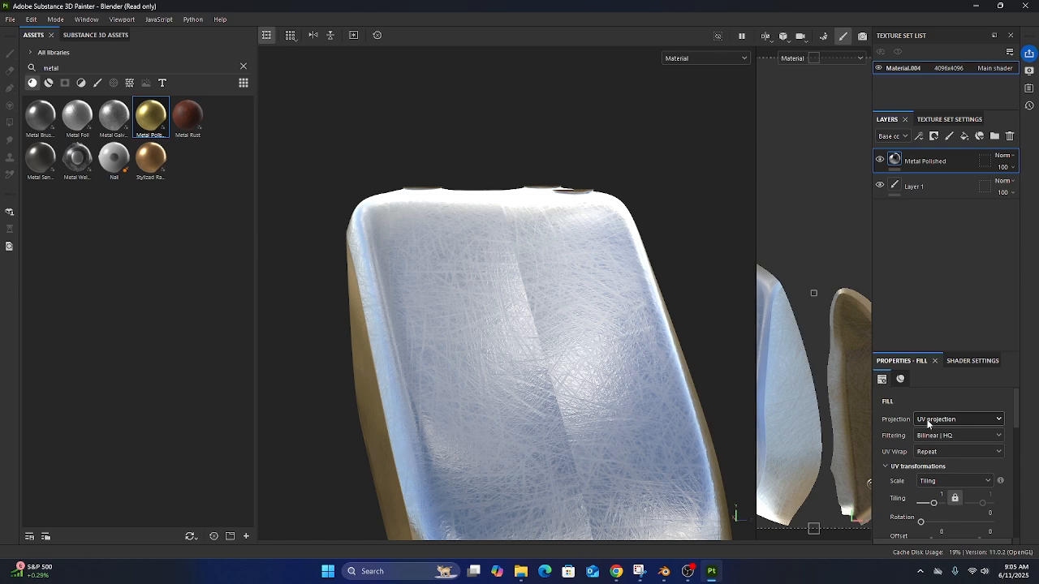
pyautogui.click(928, 420)
pyautogui.click(944, 455)
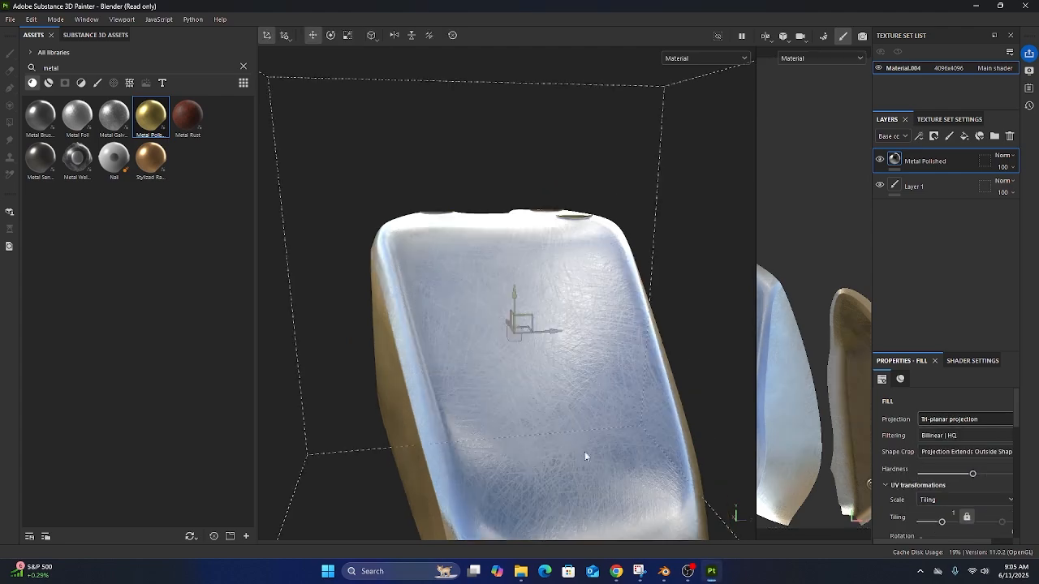
# Inspect the tri-planar metal texture around the tank, checking the top's centre line, the sides and the narrow end
pyautogui.keyDown('alt'); pyautogui.moveTo(447, 402); pyautogui.dragTo(505, 386); pyautogui.keyUp('alt')
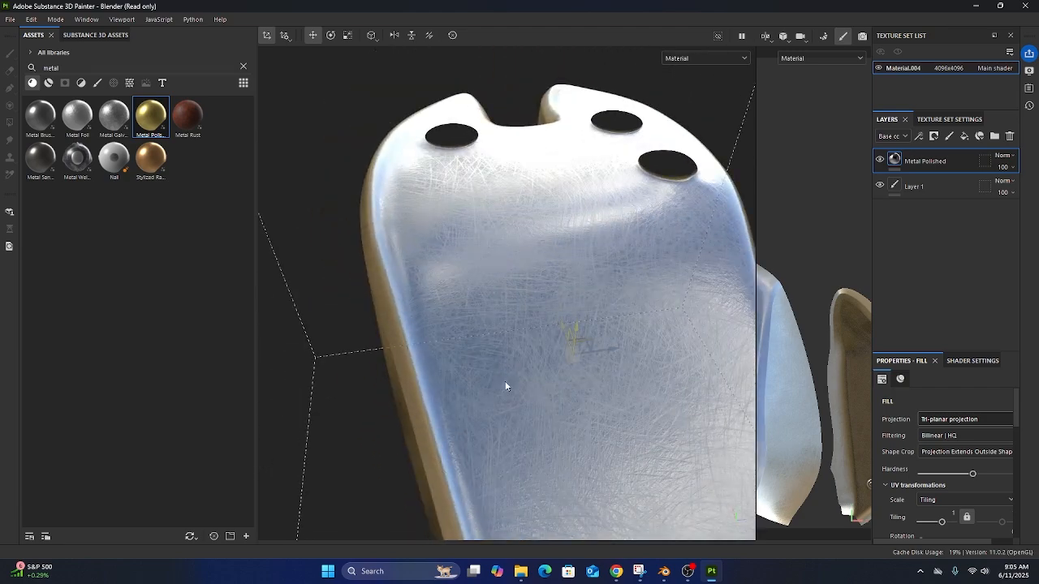
pyautogui.keyDown('alt'); pyautogui.moveTo(505, 387); pyautogui.dragTo(630, 379); pyautogui.keyUp('alt')
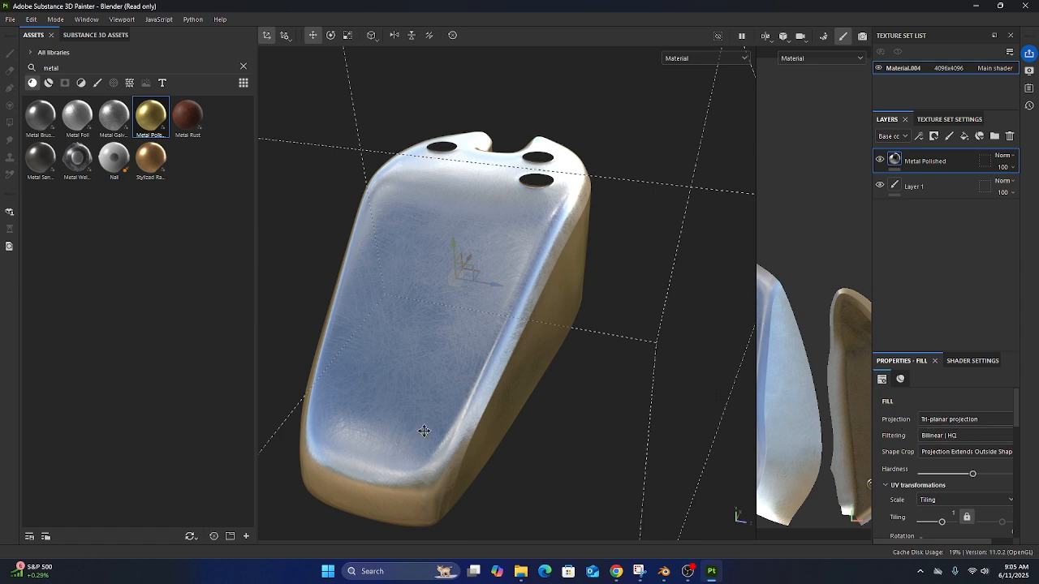
pyautogui.keyDown('alt'); pyautogui.moveTo(425, 431); pyautogui.dragTo(663, 407); pyautogui.keyUp('alt')
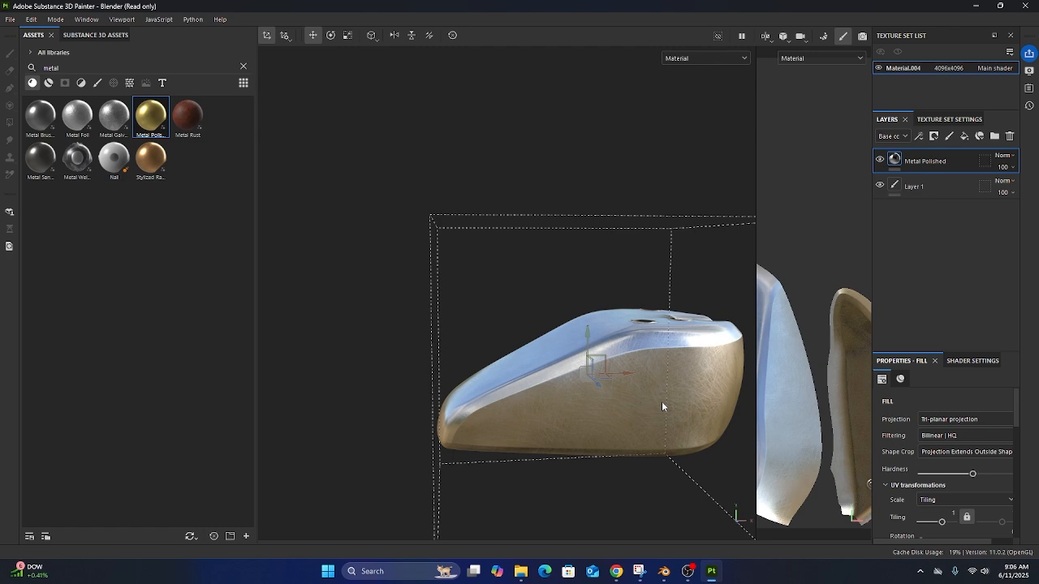
pyautogui.keyDown('alt'); pyautogui.moveTo(662, 401); pyautogui.dragTo(538, 394); pyautogui.keyUp('alt')
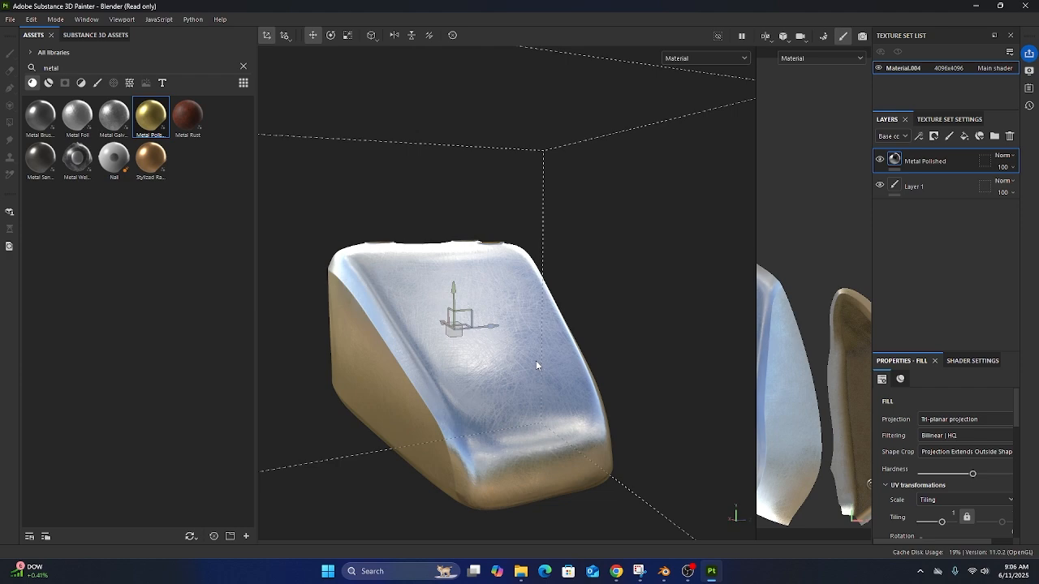
pyautogui.keyDown('alt'); pyautogui.moveTo(535, 365); pyautogui.dragTo(444, 393); pyautogui.keyUp('alt')
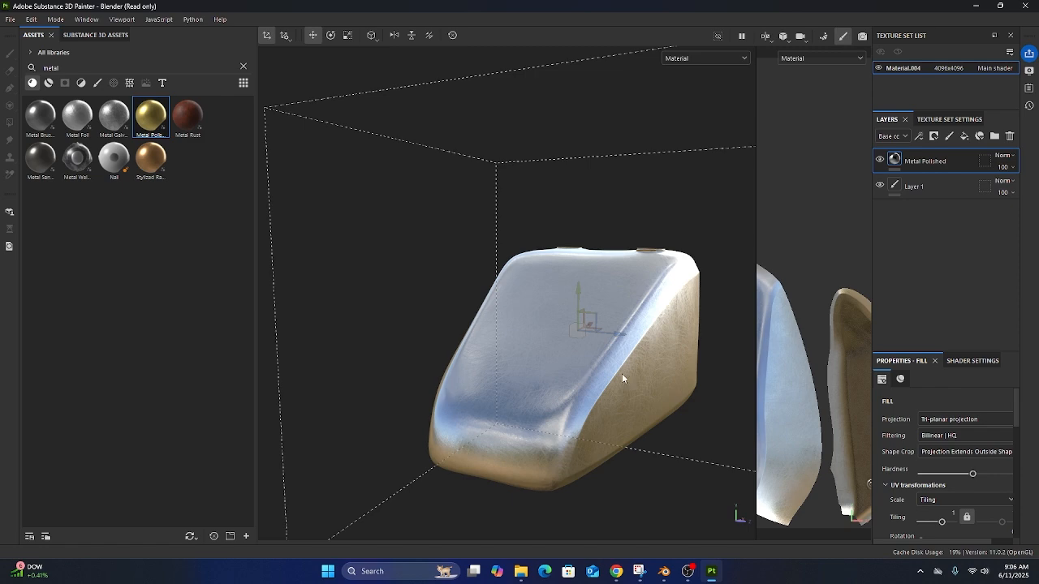
pyautogui.keyDown('alt'); pyautogui.moveTo(622, 374); pyautogui.dragTo(583, 419); pyautogui.keyUp('alt')
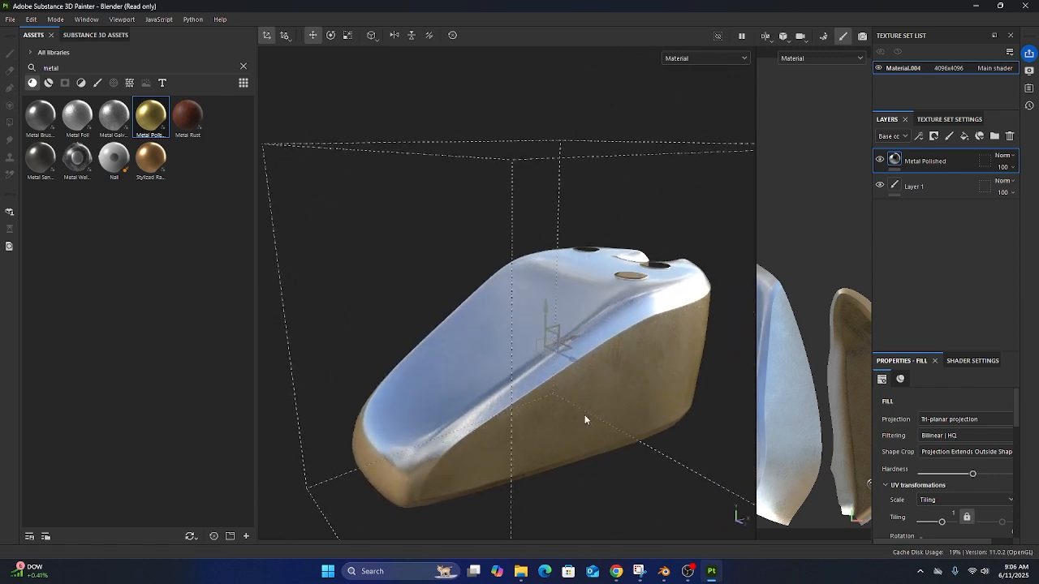
# Try a white mask on the Metal Polished layer and take it off again
pyautogui.click(935, 137)
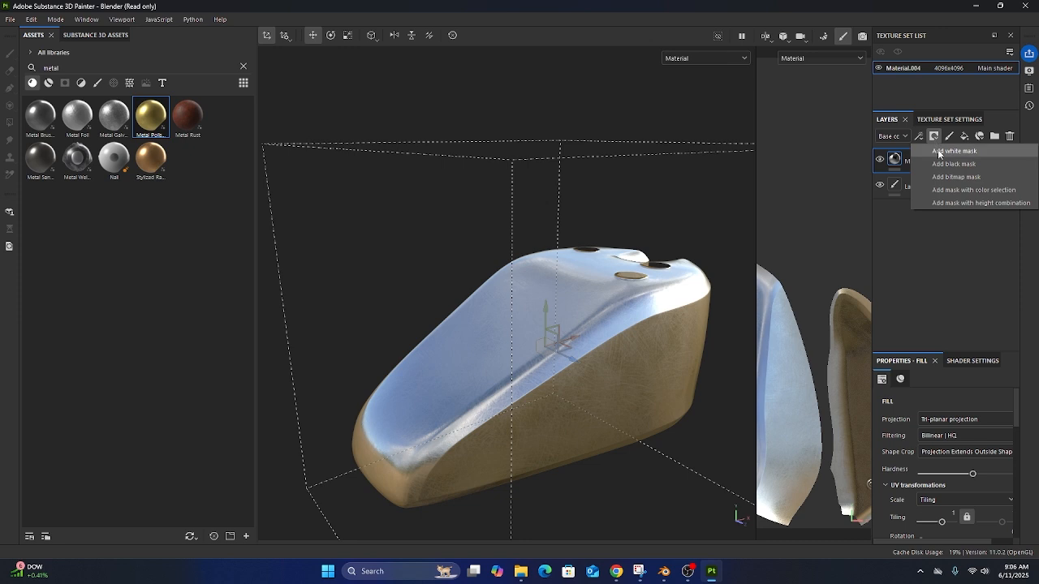
pyautogui.click(939, 152)
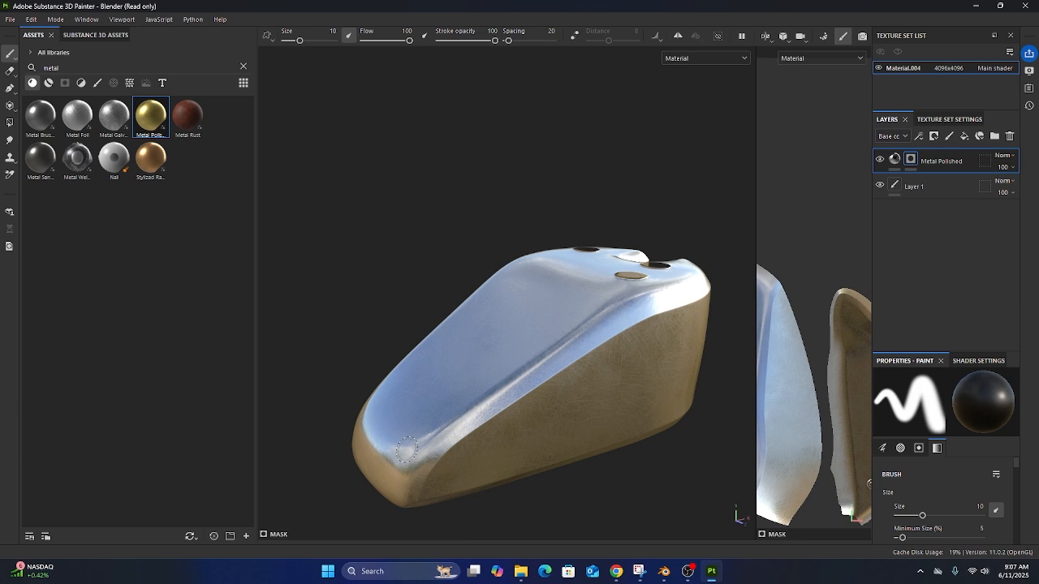
pyautogui.click(894, 159)
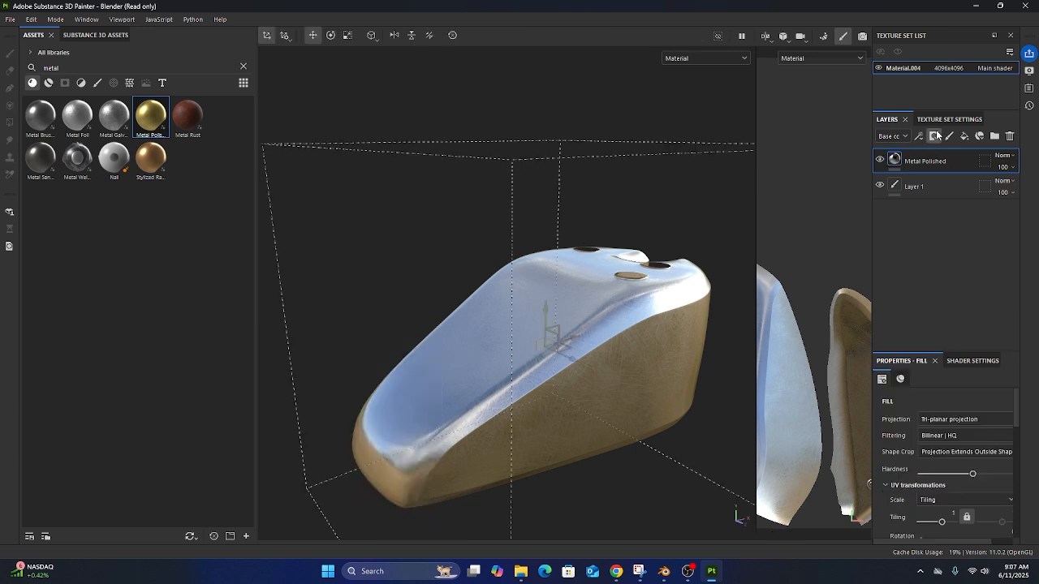
# Try a black mask on the Metal Polished layer and switch between its fill content and the Paint brush
pyautogui.click(934, 135)
pyautogui.click(946, 165)
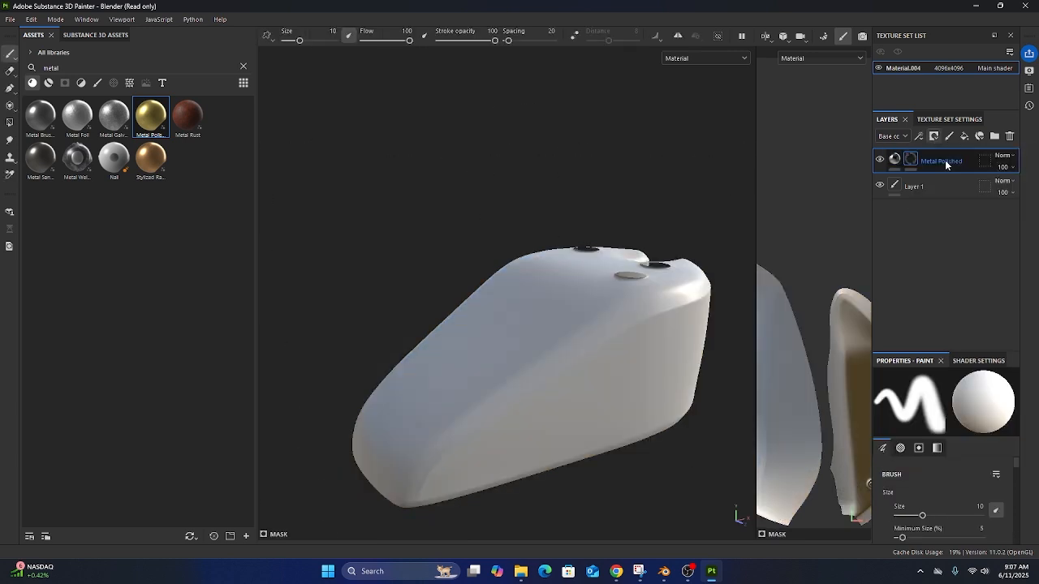
pyautogui.moveTo(568, 349)
pyautogui.keyDown('alt'); pyautogui.mouseDown()
pyautogui.moveTo(519, 375)
pyautogui.moveTo(510, 416)
pyautogui.moveTo(633, 441)
pyautogui.moveTo(451, 408)
pyautogui.mouseUp(); pyautogui.keyUp('alt')
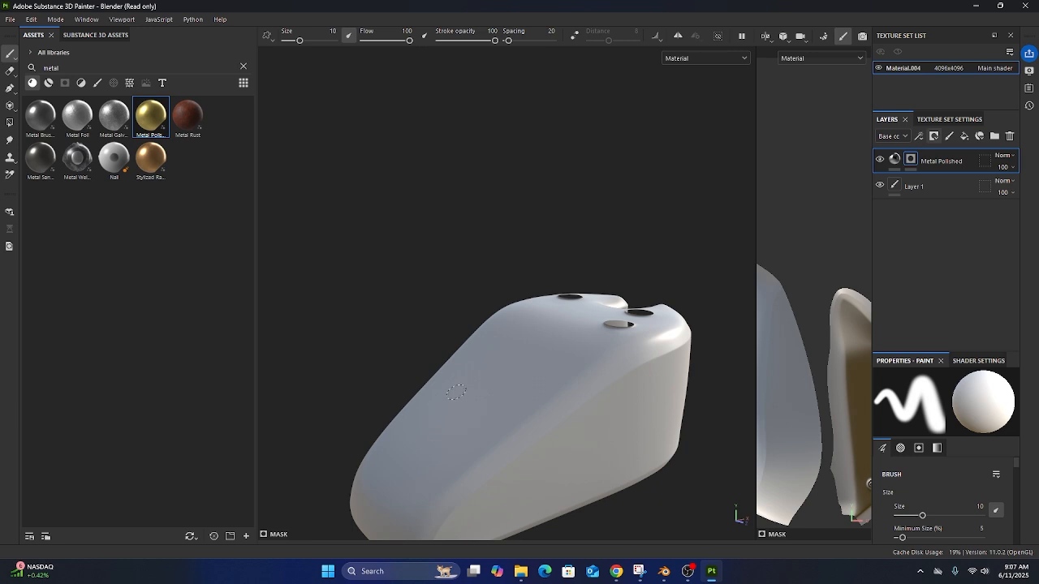
pyautogui.click(894, 159)
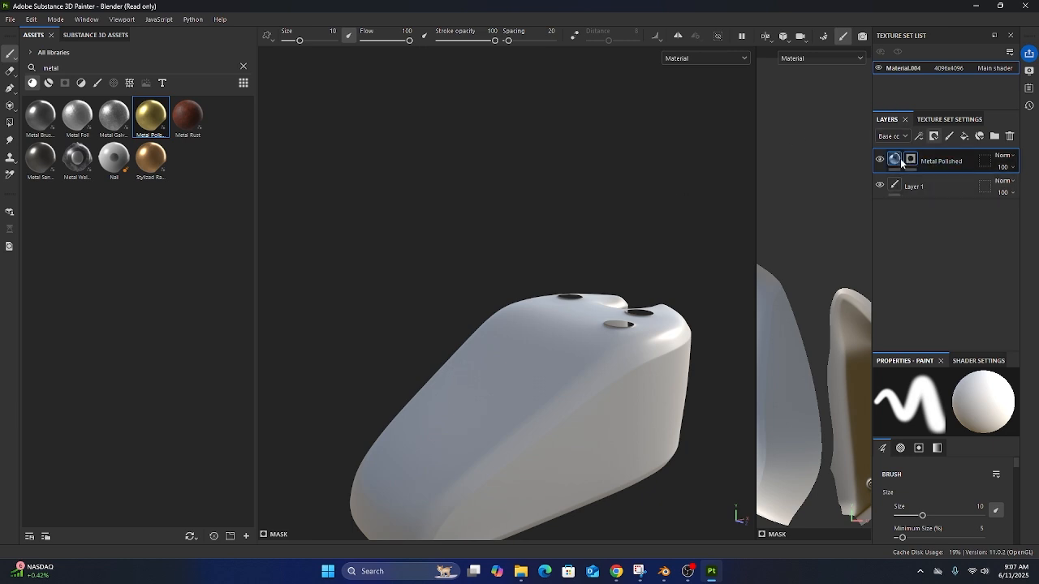
pyautogui.click(12, 55)
pyautogui.moveTo(560, 327)
pyautogui.mouseDown()
pyautogui.moveTo(467, 387)
pyautogui.moveTo(597, 474)
pyautogui.moveTo(649, 345)
pyautogui.moveTo(527, 365)
pyautogui.moveTo(568, 479)
pyautogui.moveTo(605, 381)
pyautogui.moveTo(524, 343)
pyautogui.moveTo(583, 471)
pyautogui.moveTo(521, 426)
pyautogui.moveTo(544, 414)
pyautogui.moveTo(513, 408)
pyautogui.mouseUp()
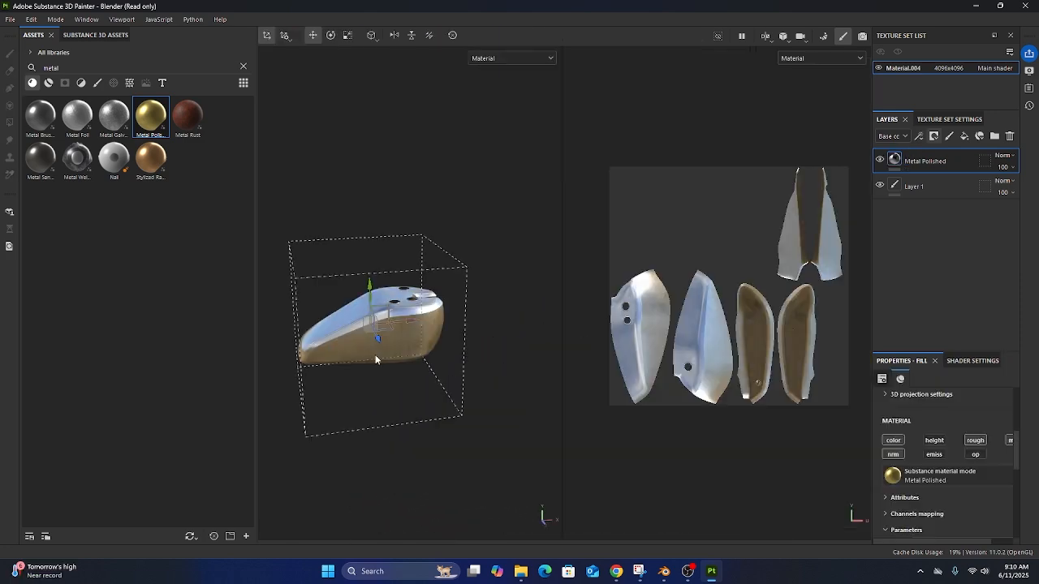
# Add a fill layer above Metal Polished with only the color channel active and set its base color to dark red AA0909
pyautogui.scroll(4, 376, 359)
pyautogui.keyDown('alt'); pyautogui.moveTo(366, 354); pyautogui.dragTo(457, 408, button='middle'); pyautogui.keyUp('alt')
pyautogui.moveTo(457, 408)
pyautogui.keyDown('alt'); pyautogui.mouseDown()
pyautogui.moveTo(414, 374)
pyautogui.moveTo(479, 396)
pyautogui.moveTo(418, 360)
pyautogui.mouseUp(); pyautogui.keyUp('alt')
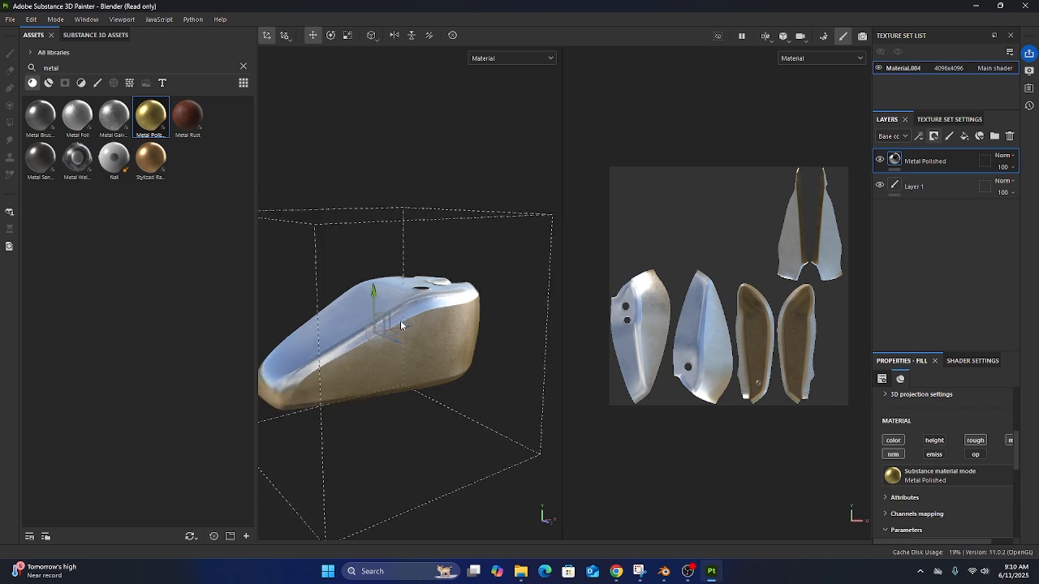
pyautogui.keyDown('alt'); pyautogui.moveTo(401, 324); pyautogui.dragTo(422, 424); pyautogui.keyUp('alt')
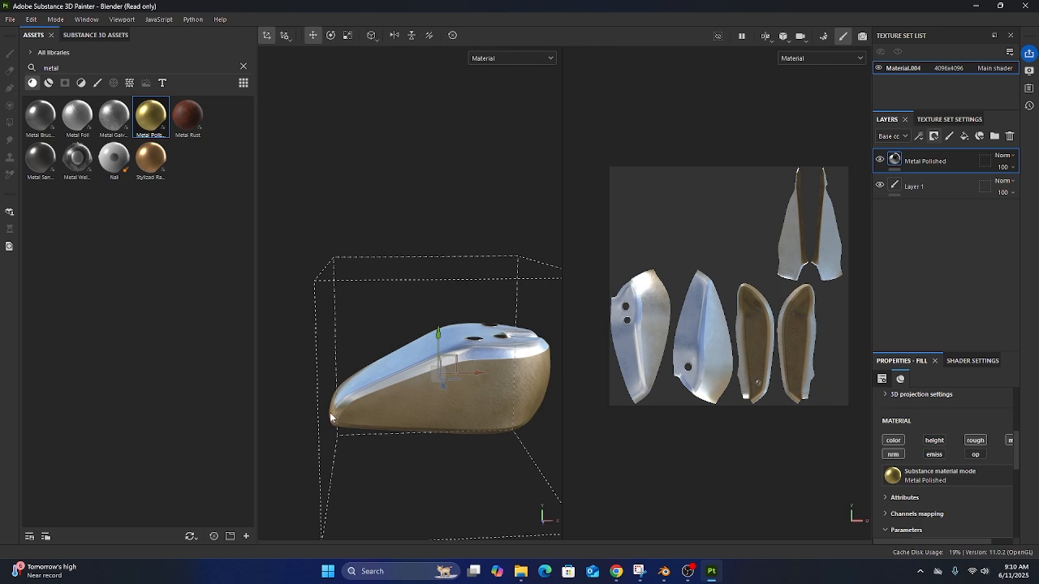
pyautogui.keyDown('alt'); pyautogui.moveTo(333, 424); pyautogui.dragTo(333, 430); pyautogui.keyUp('alt')
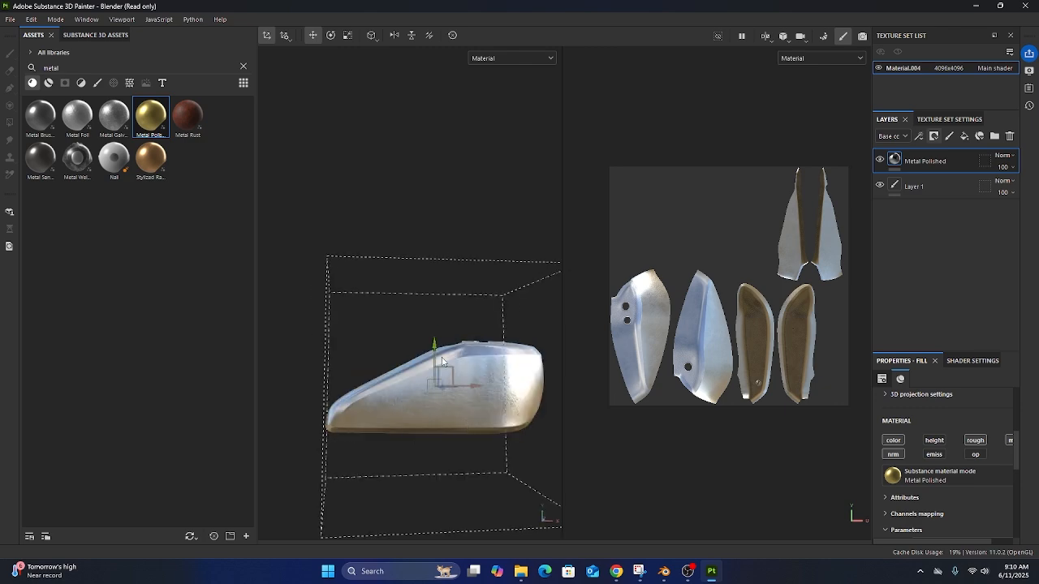
pyautogui.keyDown('alt'); pyautogui.moveTo(443, 361); pyautogui.dragTo(421, 362); pyautogui.keyUp('alt')
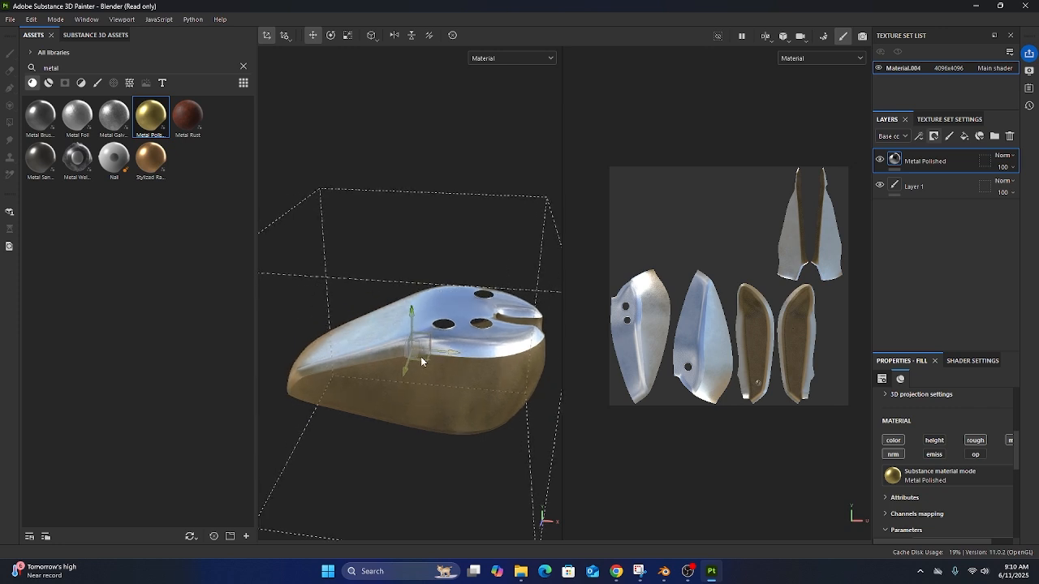
pyautogui.click(964, 136)
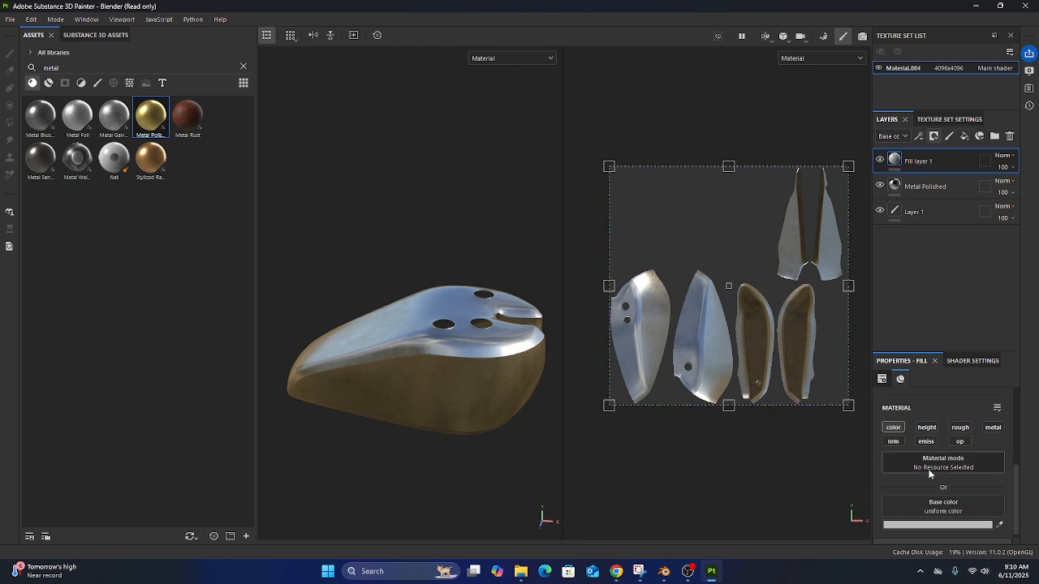
pyautogui.scroll(-1, 905, 487)
pyautogui.click(904, 519)
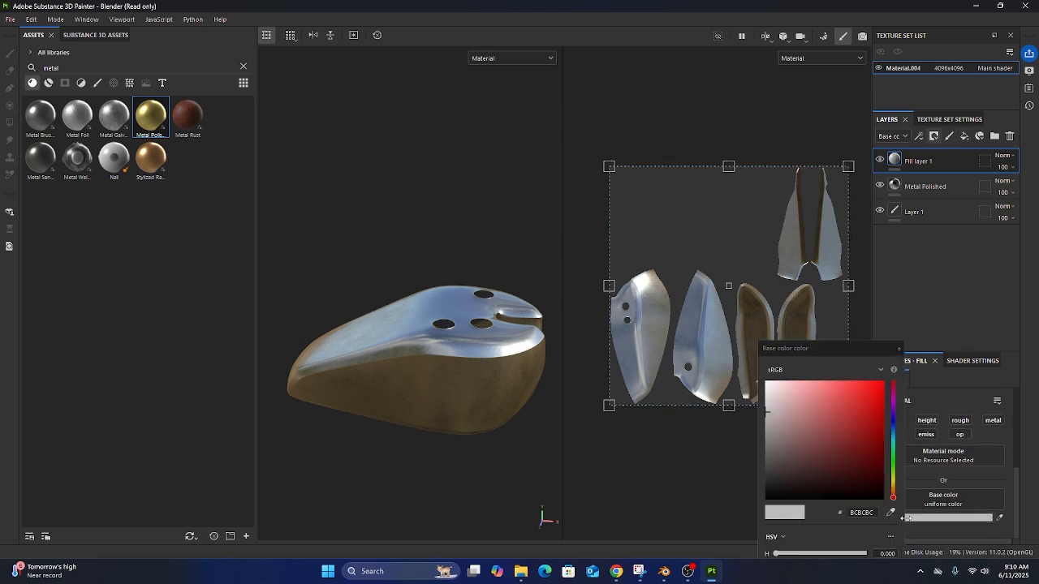
pyautogui.moveTo(869, 395); pyautogui.dragTo(877, 419)
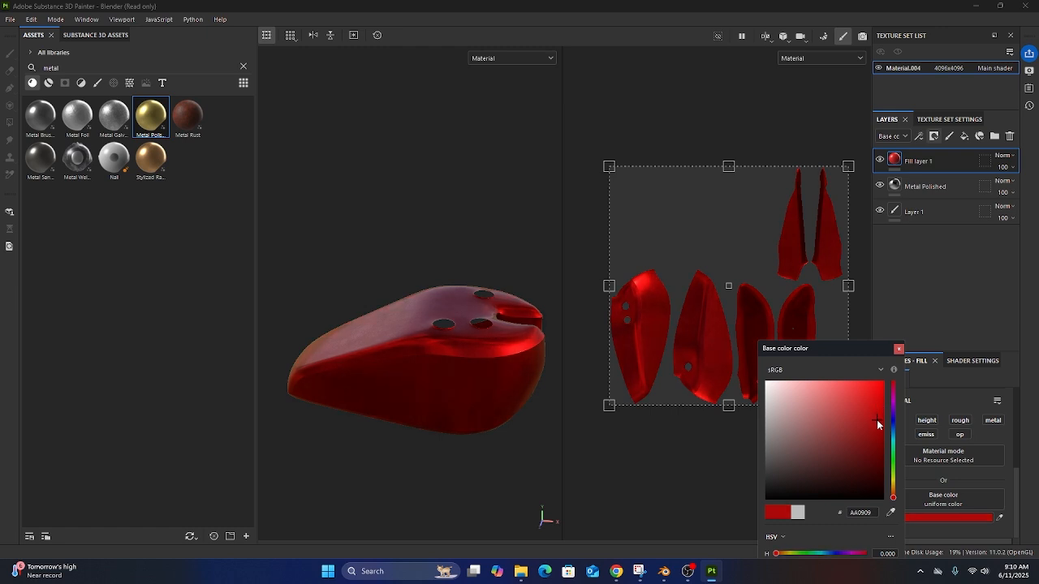
pyautogui.click(898, 350)
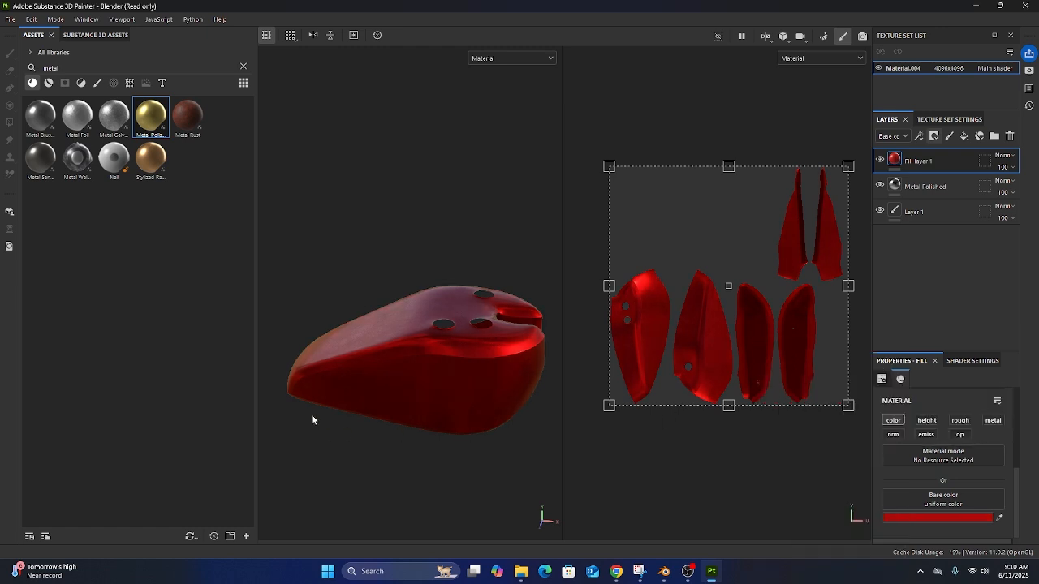
# Check the red coat around the tank and add a black mask to the red fill layer
pyautogui.moveTo(314, 419)
pyautogui.keyDown('alt'); pyautogui.mouseDown()
pyautogui.moveTo(399, 342)
pyautogui.moveTo(499, 355)
pyautogui.moveTo(399, 399)
pyautogui.moveTo(316, 404)
pyautogui.mouseUp(); pyautogui.keyUp('alt')
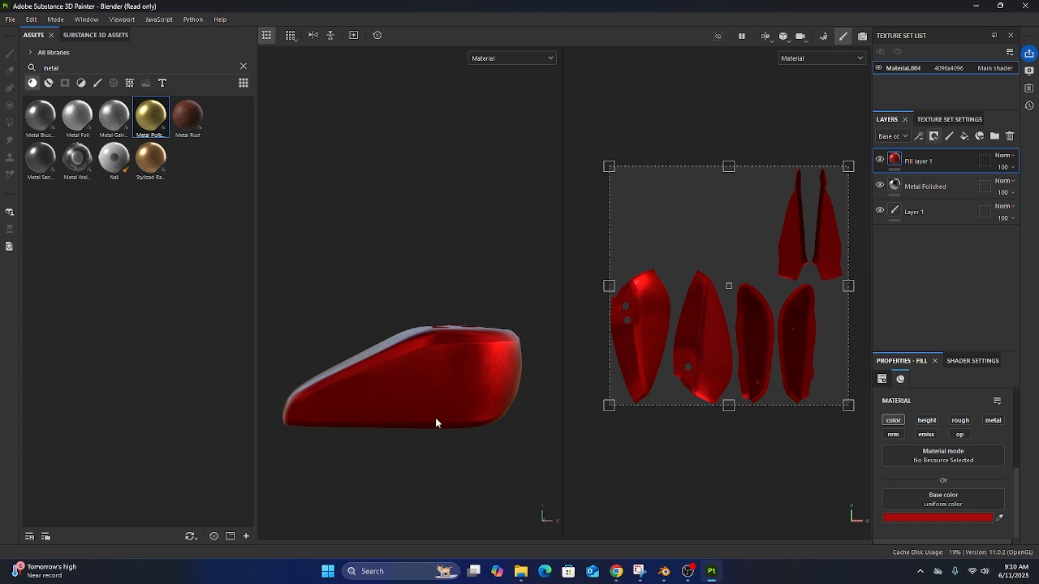
pyautogui.keyDown('alt'); pyautogui.moveTo(376, 326); pyautogui.dragTo(537, 330); pyautogui.keyUp('alt')
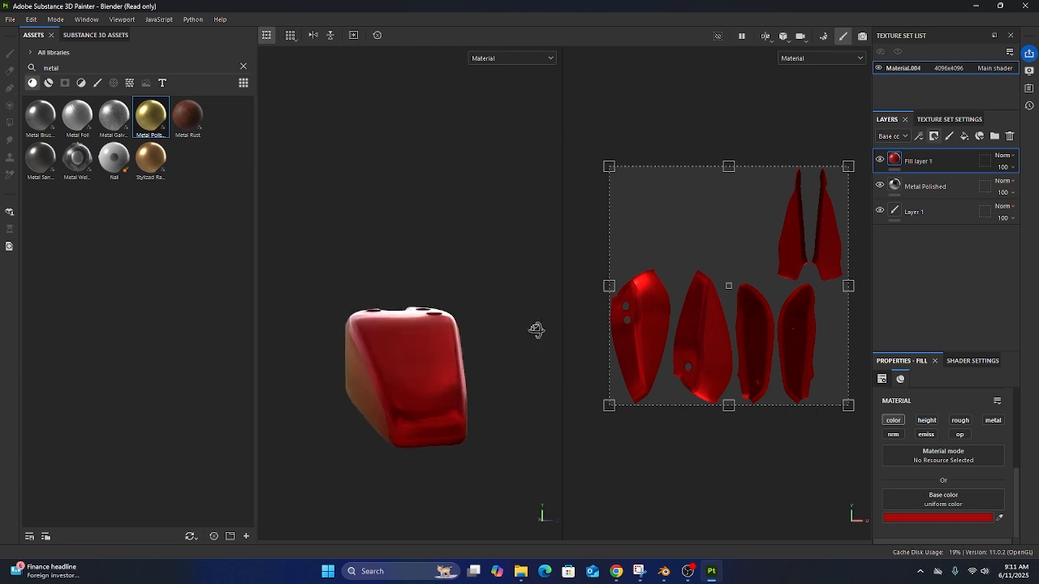
pyautogui.rightClick(930, 155)
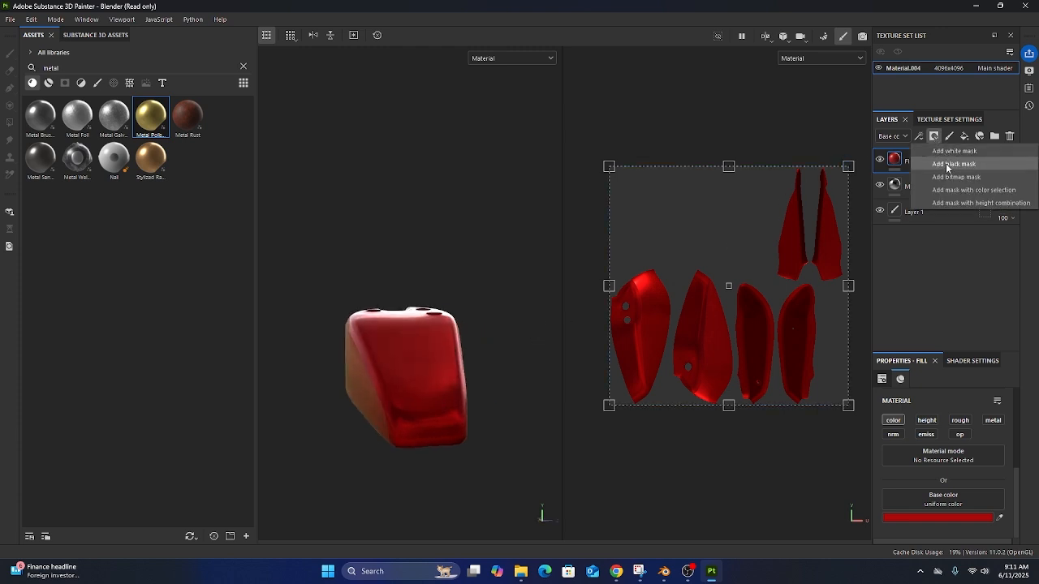
pyautogui.click(946, 163)
# Paint a freehand red test stroke through the mask on the tank's top, view it up close and undo it
pyautogui.moveTo(419, 357)
pyautogui.mouseDown()
pyautogui.moveTo(410, 381)
pyautogui.moveTo(393, 333)
pyautogui.moveTo(412, 363)
pyautogui.mouseUp()
pyautogui.keyDown('alt'); pyautogui.moveTo(417, 301); pyautogui.dragTo(421, 340); pyautogui.keyUp('alt')
pyautogui.scroll(5, 421, 339)
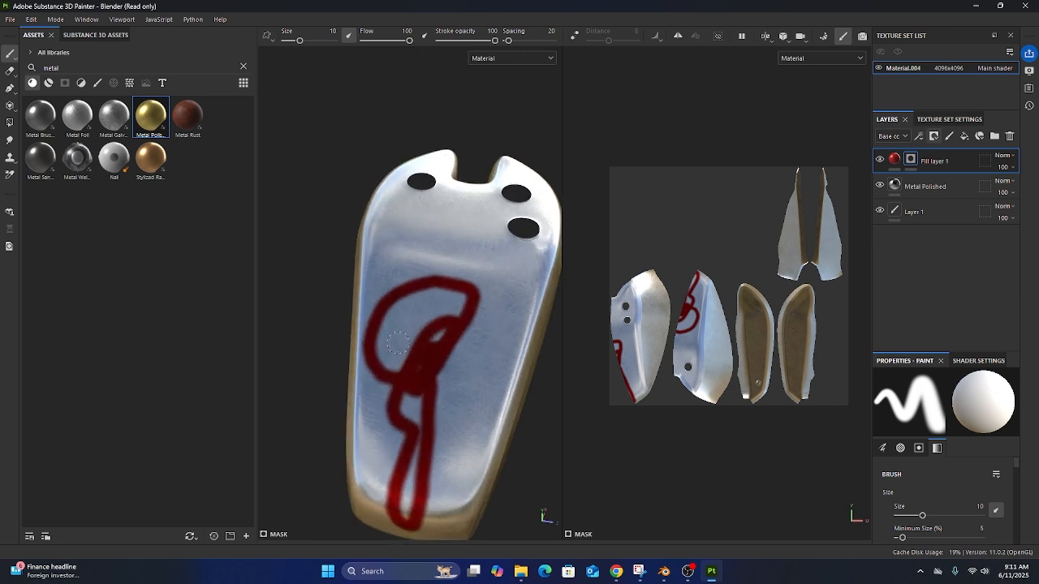
pyautogui.keyDown('alt'); pyautogui.moveTo(441, 398); pyautogui.dragTo(397, 375); pyautogui.keyUp('alt')
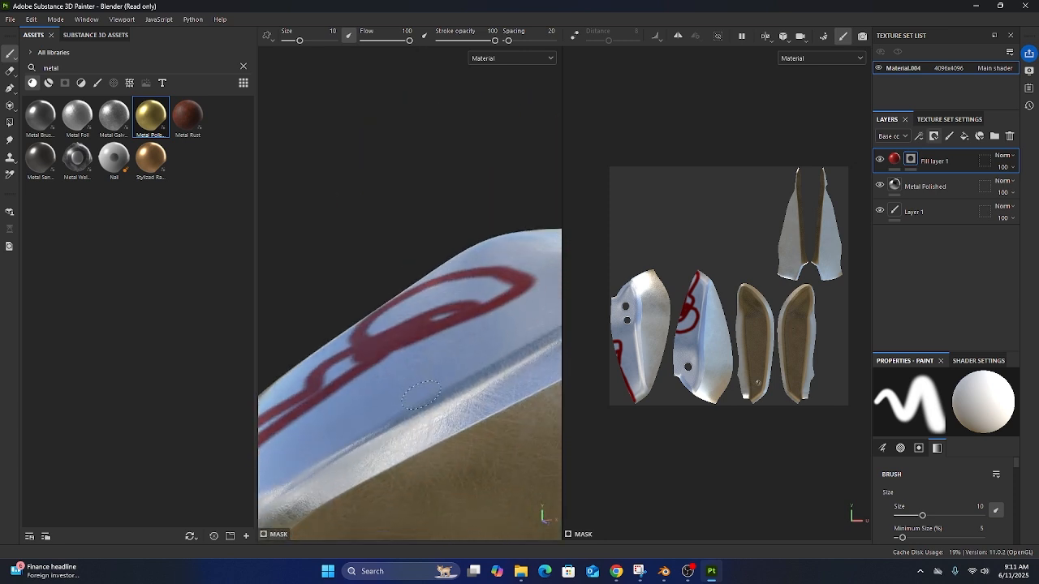
pyautogui.hotkey('ctrl', 'z')
pyautogui.scroll(-3, 428, 393)
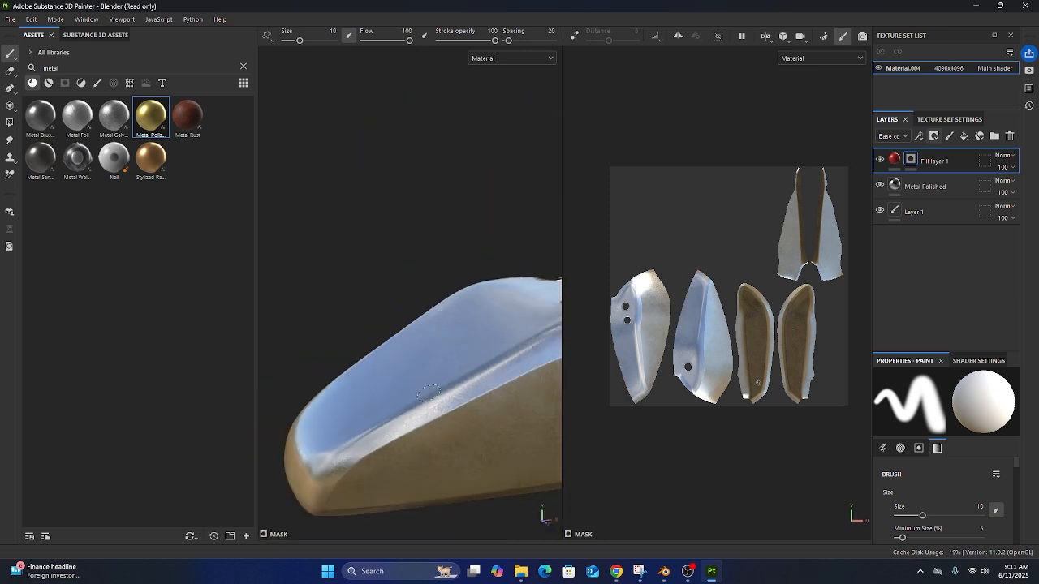
# Fill the red layer's mask over the tank's two outer side shells using Polygon Fill in UV chunk mode
pyautogui.scroll(-2, 428, 394)
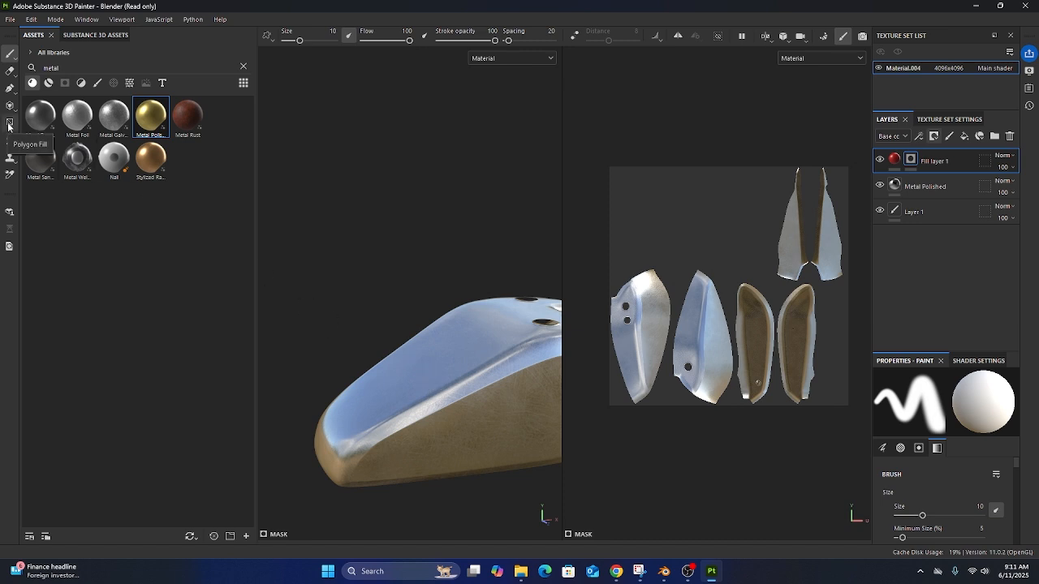
pyautogui.click(9, 123)
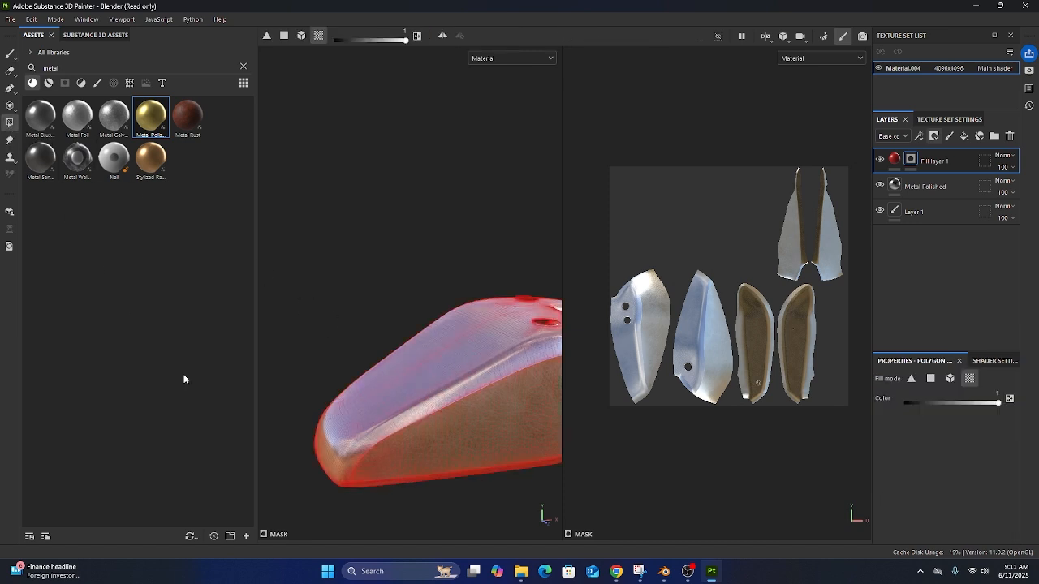
pyautogui.scroll(-3, 395, 372)
pyautogui.keyDown('alt'); pyautogui.moveTo(466, 422); pyautogui.dragTo(465, 449); pyautogui.keyUp('alt')
pyautogui.scroll(3, 465, 449)
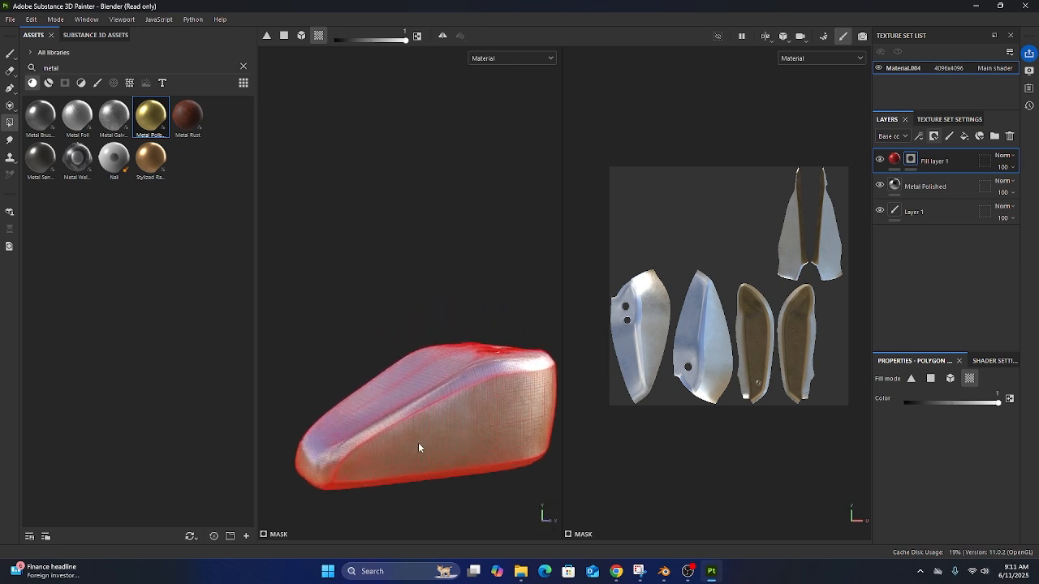
pyautogui.keyDown('alt'); pyautogui.moveTo(400, 412); pyautogui.dragTo(368, 418, button='middle'); pyautogui.keyUp('alt')
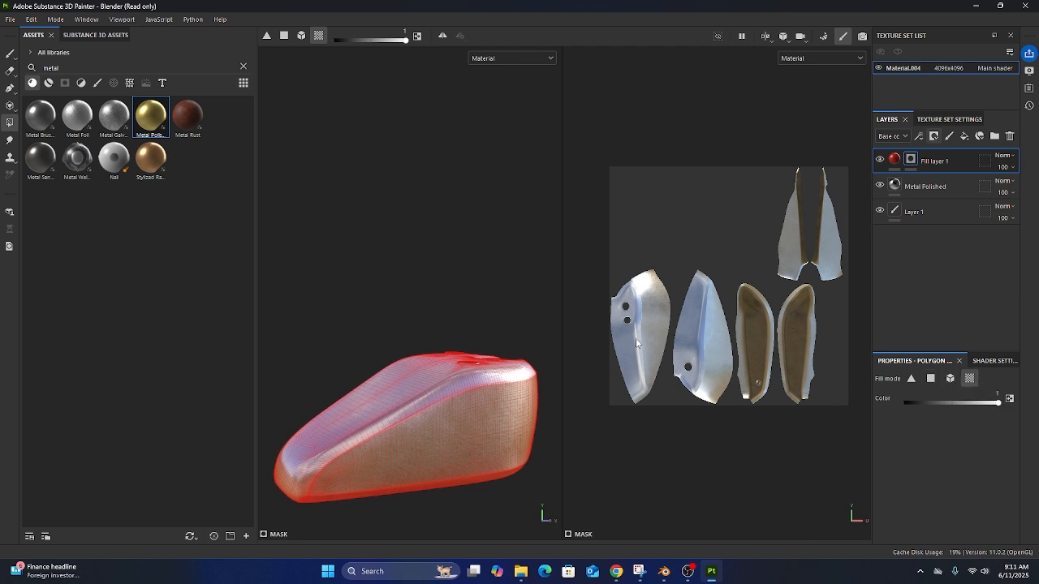
pyautogui.click(635, 343)
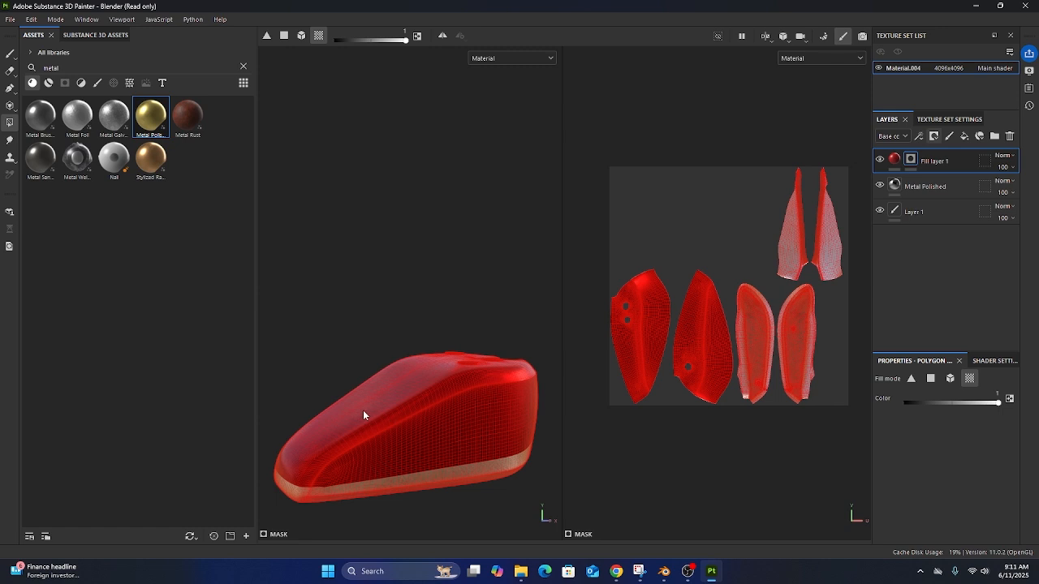
# Return to the Paint brush and examine the red side shells and the bare metal edge from several angles
pyautogui.moveTo(363, 413)
pyautogui.keyDown('alt'); pyautogui.mouseDown()
pyautogui.moveTo(470, 424)
pyautogui.moveTo(358, 416)
pyautogui.mouseUp(); pyautogui.keyUp('alt')
pyautogui.press('1')
pyautogui.moveTo(449, 392)
pyautogui.keyDown('alt'); pyautogui.mouseDown()
pyautogui.moveTo(466, 345)
pyautogui.moveTo(443, 367)
pyautogui.moveTo(466, 362)
pyautogui.moveTo(492, 394)
pyautogui.moveTo(528, 395)
pyautogui.moveTo(467, 360)
pyautogui.mouseUp(); pyautogui.keyUp('alt')
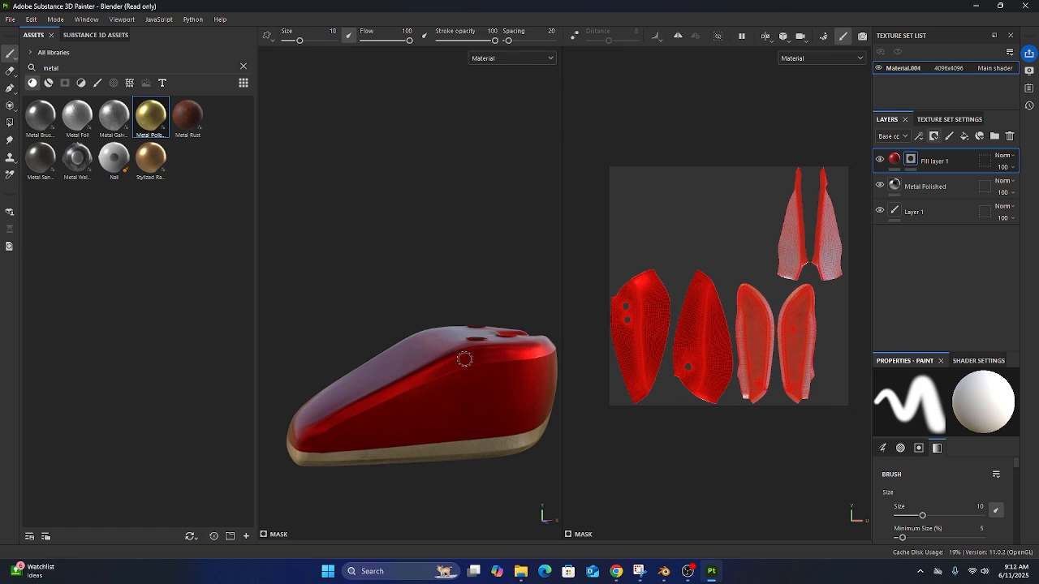
pyautogui.moveTo(464, 359)
pyautogui.keyDown('alt'); pyautogui.mouseDown()
pyautogui.moveTo(382, 394)
pyautogui.moveTo(487, 395)
pyautogui.moveTo(494, 420)
pyautogui.moveTo(484, 389)
pyautogui.mouseUp(); pyautogui.keyUp('alt')
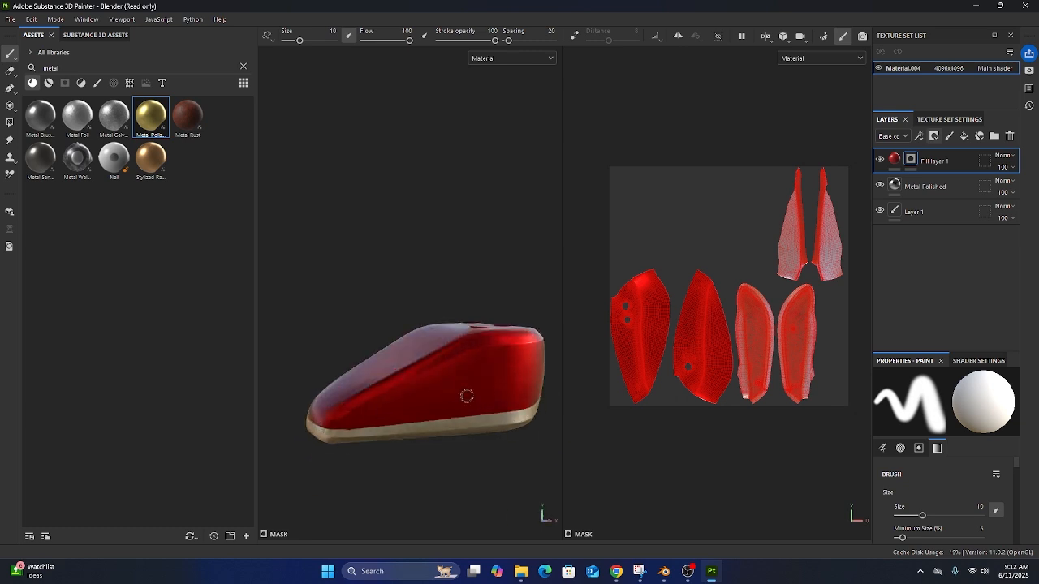
pyautogui.moveTo(394, 403)
pyautogui.keyDown('alt'); pyautogui.mouseDown()
pyautogui.moveTo(451, 396)
pyautogui.moveTo(420, 462)
pyautogui.moveTo(467, 423)
pyautogui.moveTo(464, 384)
pyautogui.moveTo(325, 387)
pyautogui.moveTo(490, 411)
pyautogui.moveTo(461, 388)
pyautogui.moveTo(485, 411)
pyautogui.moveTo(459, 473)
pyautogui.moveTo(494, 389)
pyautogui.moveTo(450, 397)
pyautogui.moveTo(487, 412)
pyautogui.moveTo(474, 413)
pyautogui.mouseUp(); pyautogui.keyUp('alt')
pyautogui.scroll(4, 453, 397)
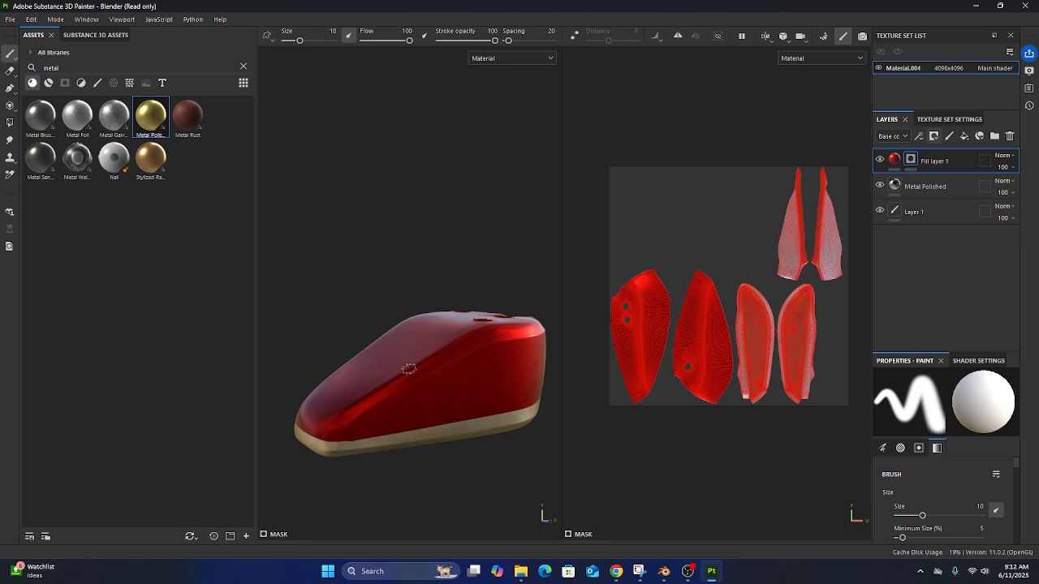
# Open the texture export settings and browse the output directory to GasTank61125 inside UV Unwrapping Folder on the Desktop
pyautogui.click(10, 19)
pyautogui.click(73, 177)
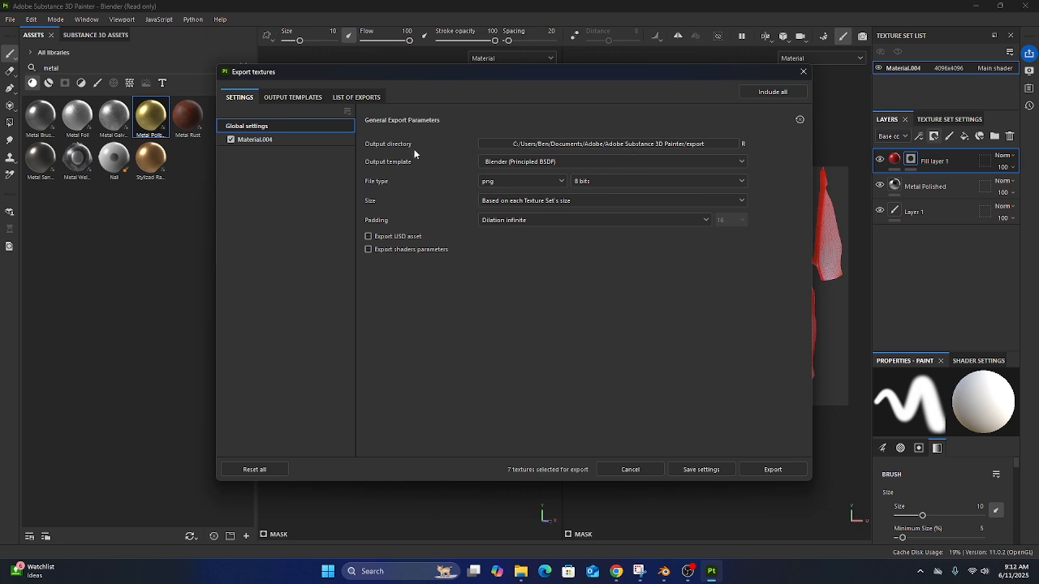
pyautogui.click(556, 145)
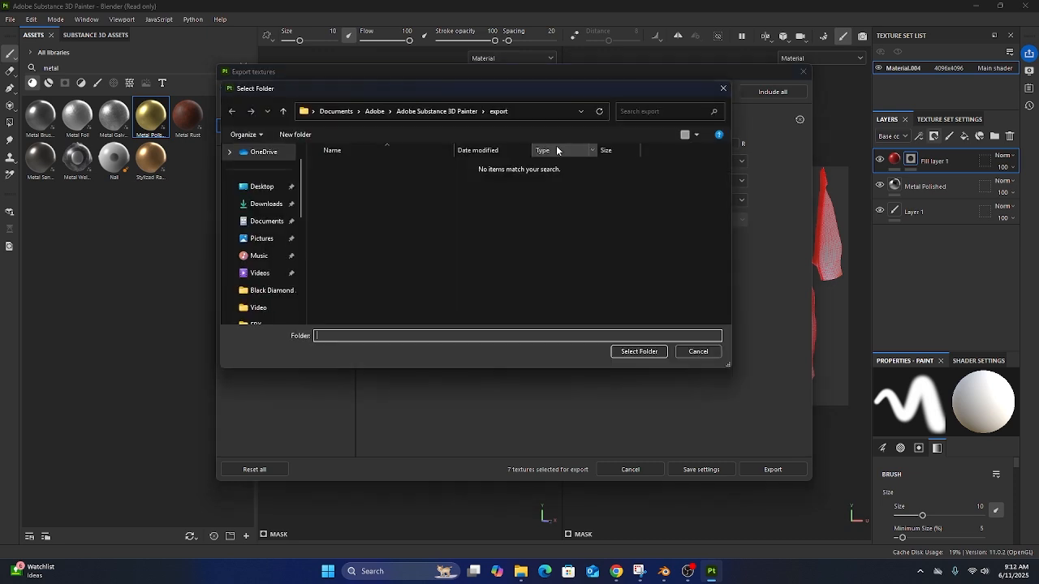
pyautogui.click(259, 187)
pyautogui.click(522, 175)
# Create a folder named Gas Tank Texture there and choose it as the output directory
pyautogui.rightClick(369, 227)
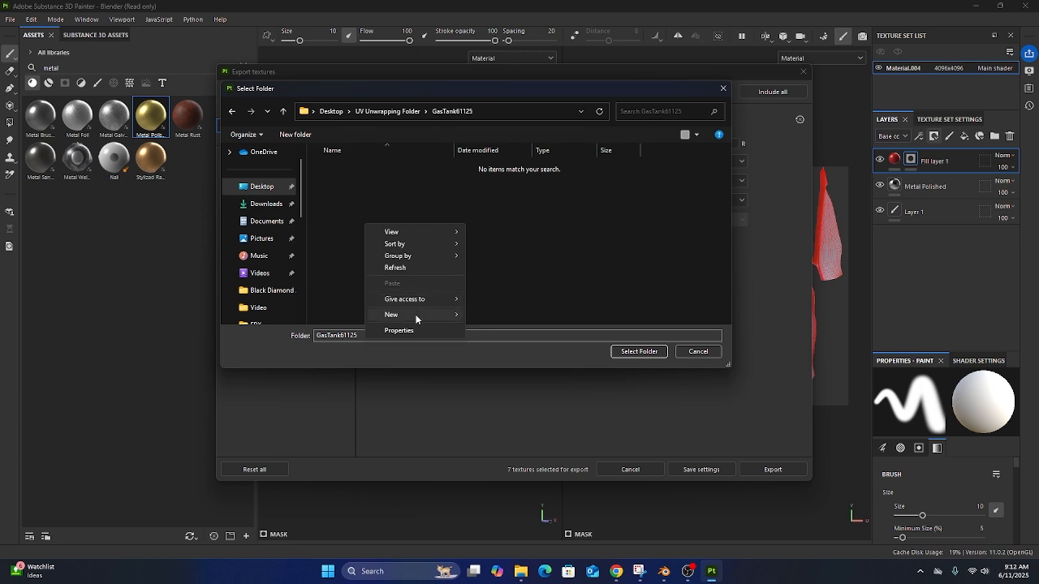
pyautogui.moveTo(416, 314)
pyautogui.click(520, 317)
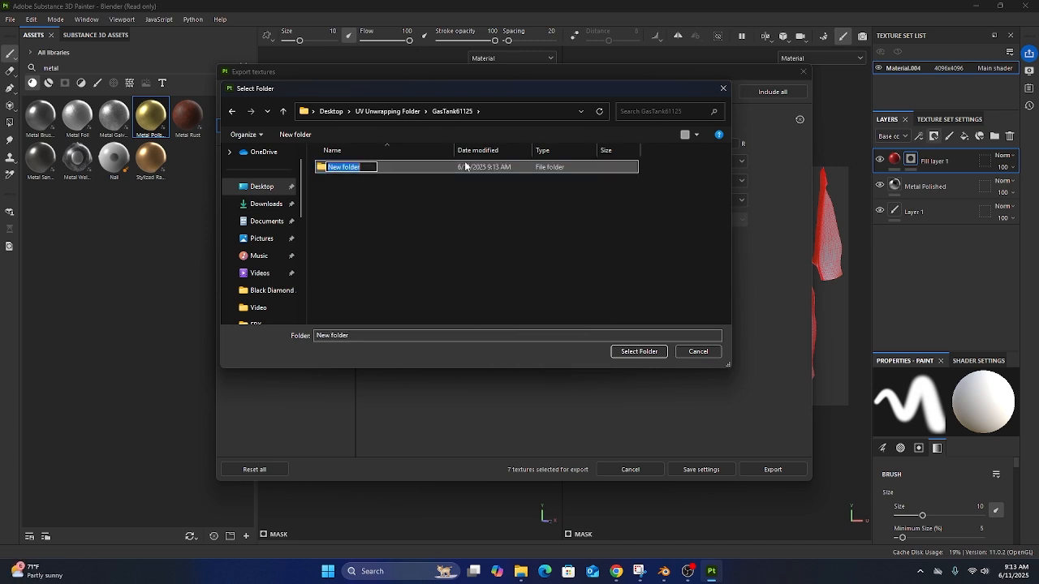
pyautogui.write('Gas Tank Texture')
pyautogui.click(455, 221)
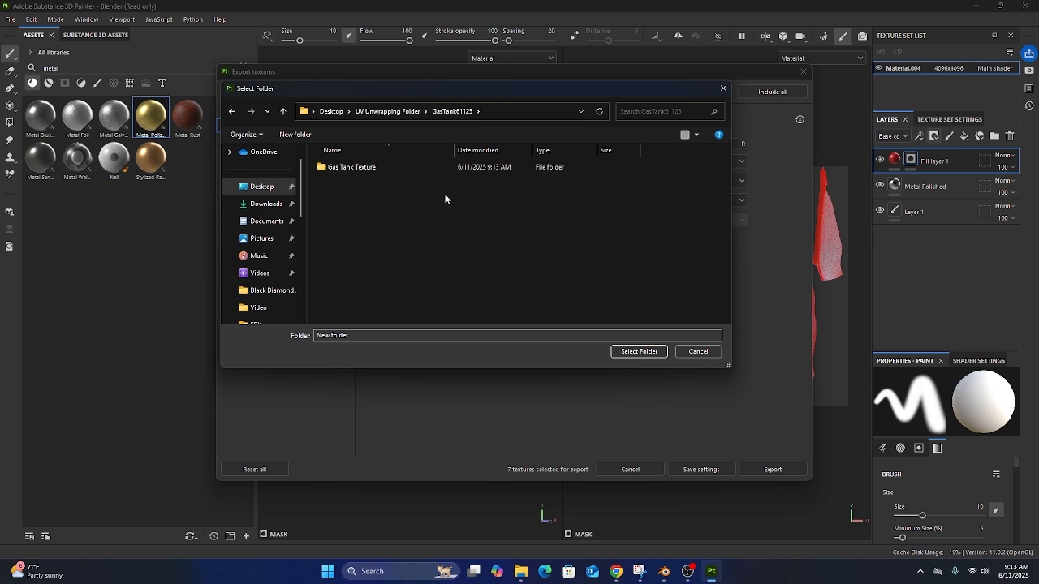
pyautogui.doubleClick(371, 167)
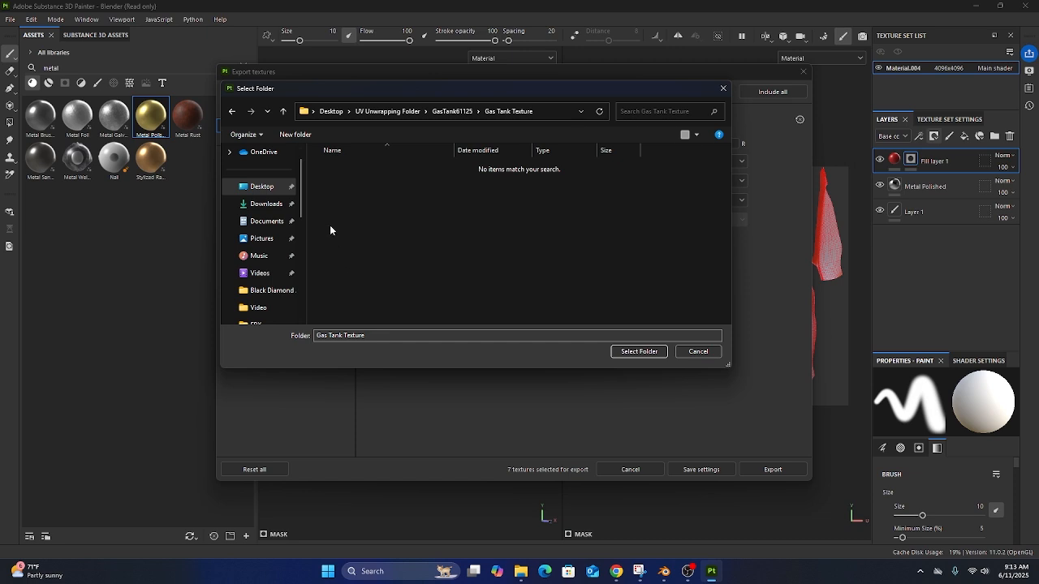
pyautogui.click(633, 351)
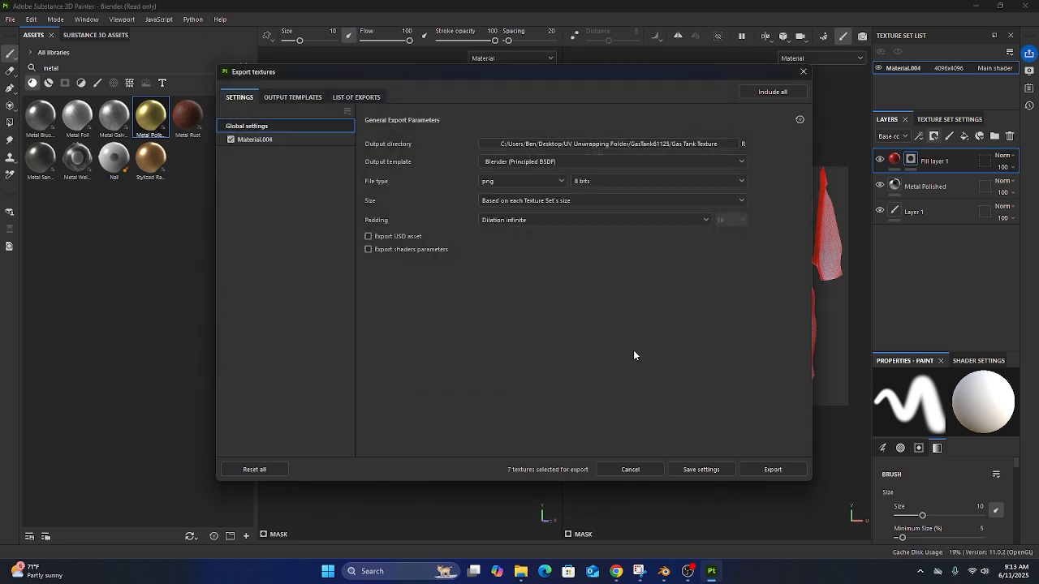
# Export the texture maps and open the Gas Tank Texture folder in File Explorer to check the files
pyautogui.click(781, 470)
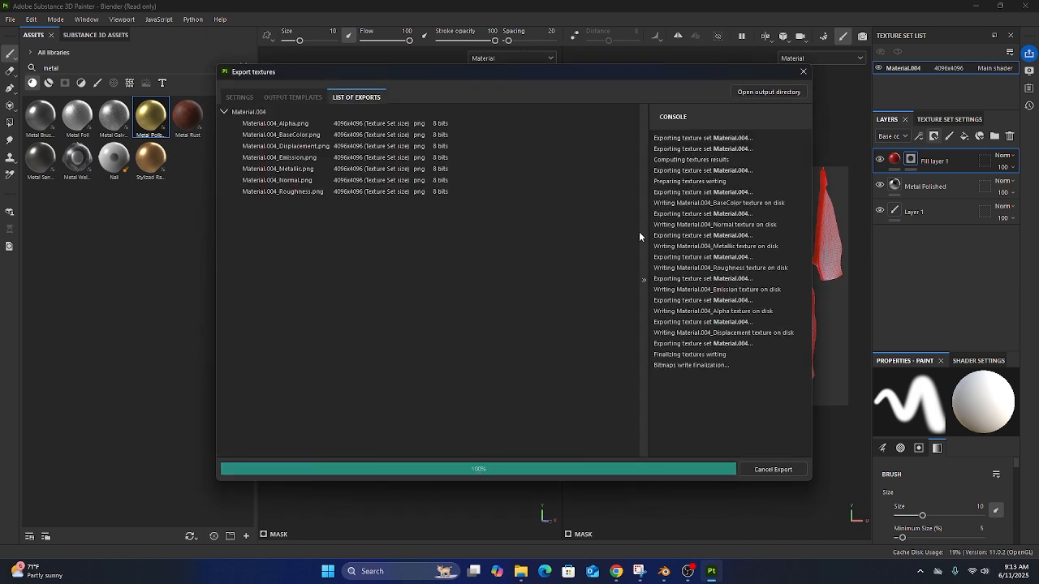
pyautogui.click(520, 572)
pyautogui.click(641, 336)
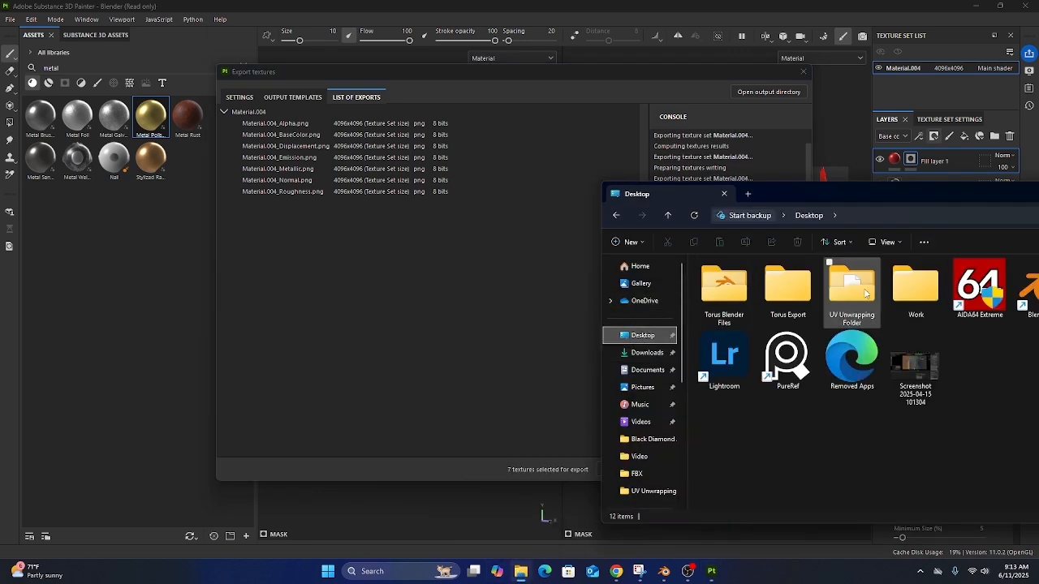
pyautogui.doubleClick(853, 288)
pyautogui.moveTo(811, 190); pyautogui.dragTo(557, 159)
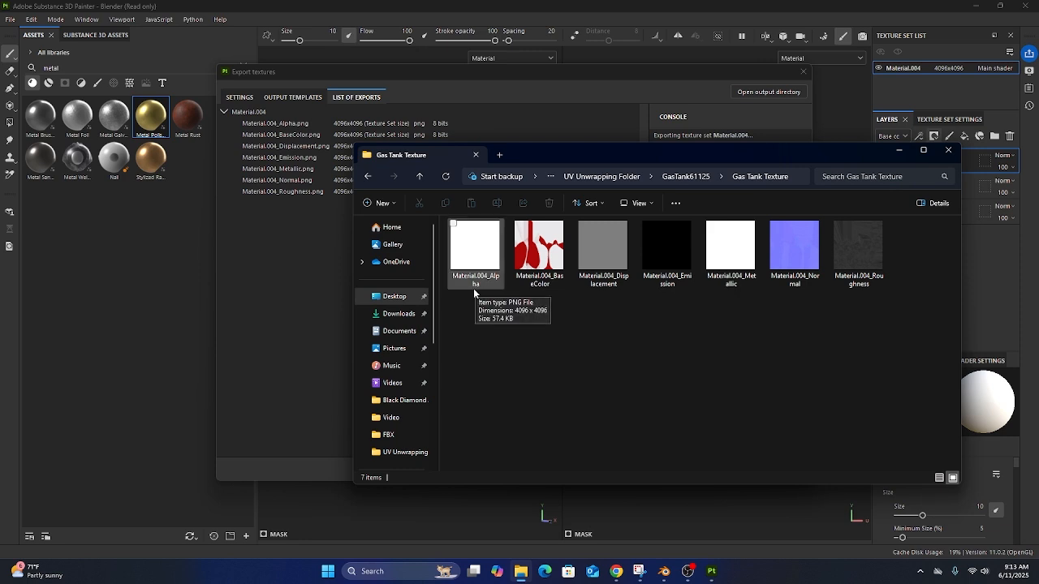
# Switch to Blender, unhide all objects of the motorcycle scene and clear the selection
pyautogui.click(666, 572)
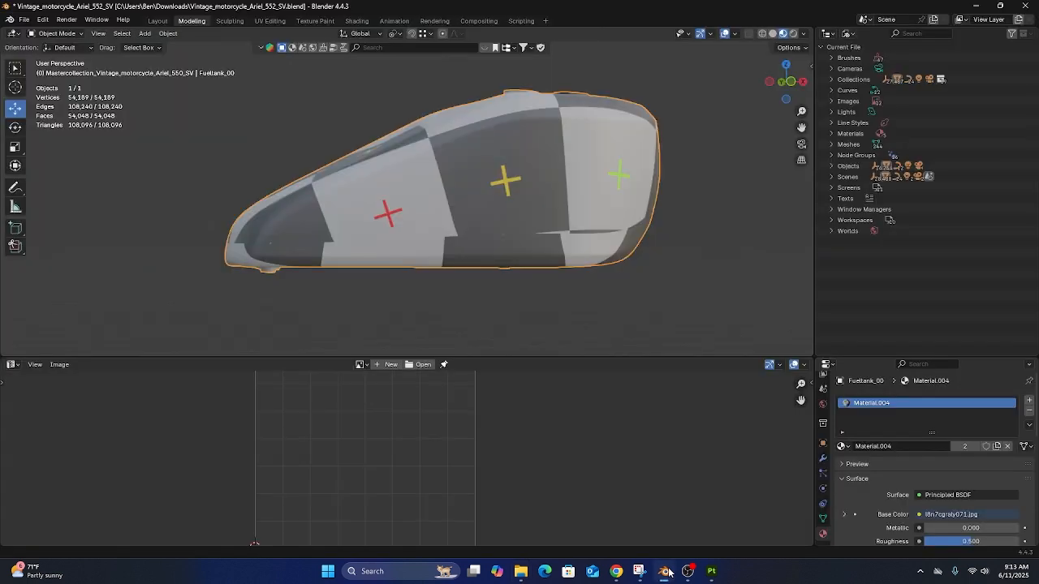
pyautogui.scroll(-2, 352, 216)
pyautogui.moveTo(352, 216); pyautogui.dragTo(338, 233, button='middle')
pyautogui.scroll(-5, 417, 212)
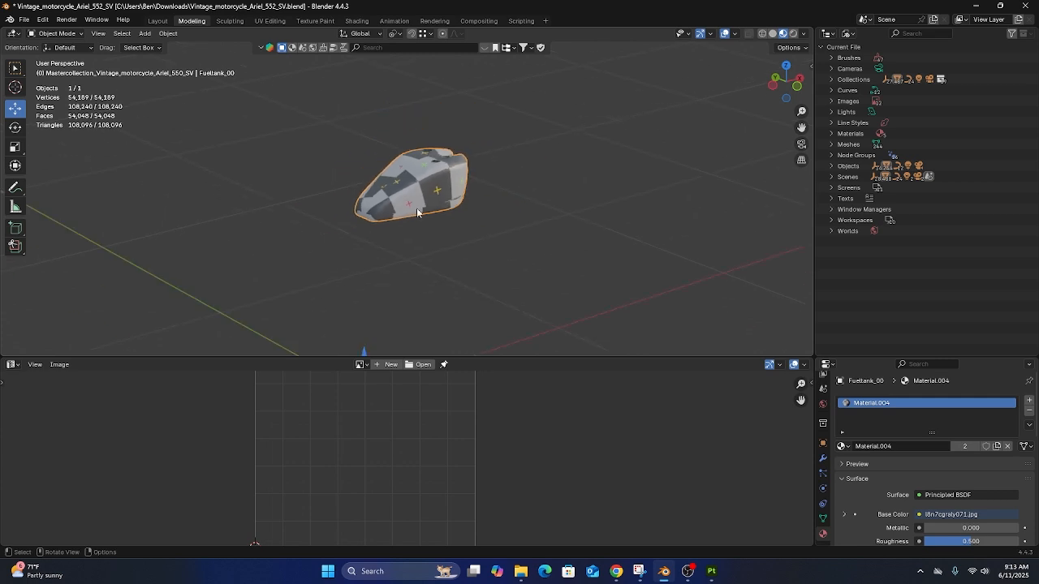
pyautogui.moveTo(417, 210); pyautogui.dragTo(382, 204, button='middle')
pyautogui.scroll(-3, 385, 169)
pyautogui.moveTo(512, 187); pyautogui.dragTo(428, 173, button='middle')
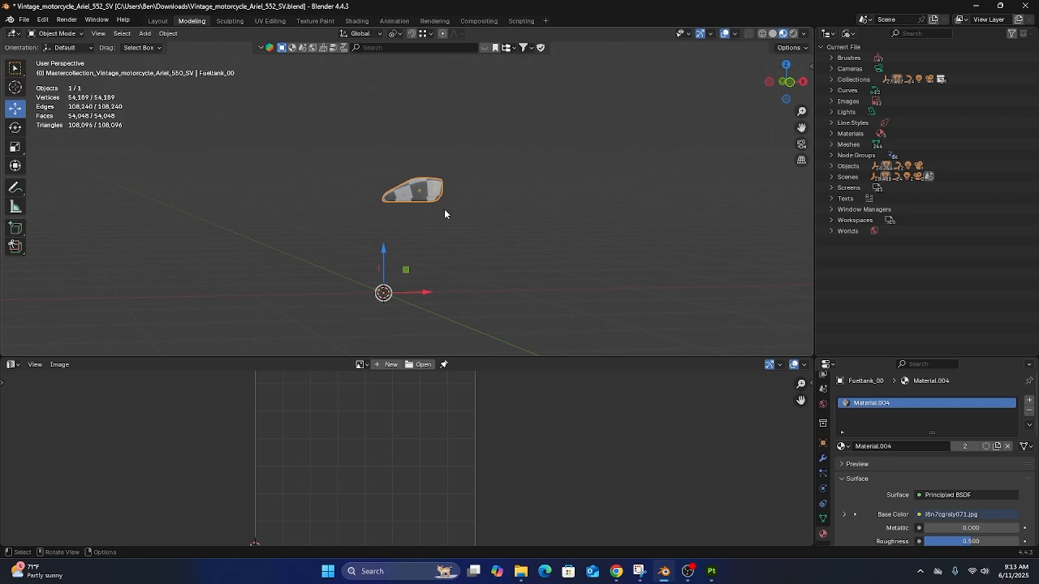
pyautogui.hotkey('alt', 'h')
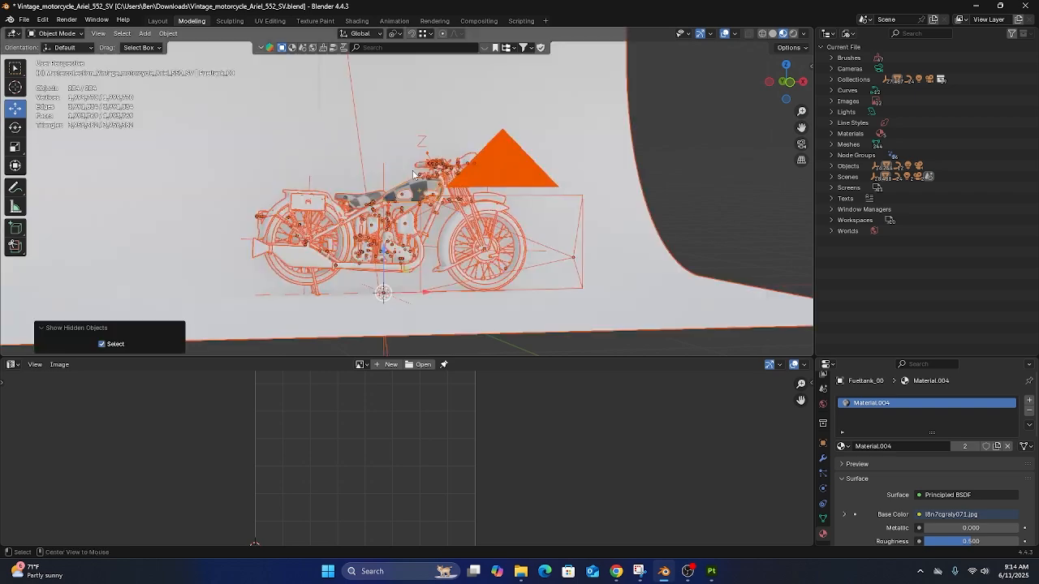
pyautogui.click(690, 173)
# Select the fuel tank on the motorcycle and change the lower editor to the Shader Editor
pyautogui.moveTo(689, 173); pyautogui.dragTo(441, 212, button='middle')
pyautogui.scroll(-5, 335, 203)
pyautogui.scroll(8, 362, 210)
pyautogui.scroll(5, 438, 217)
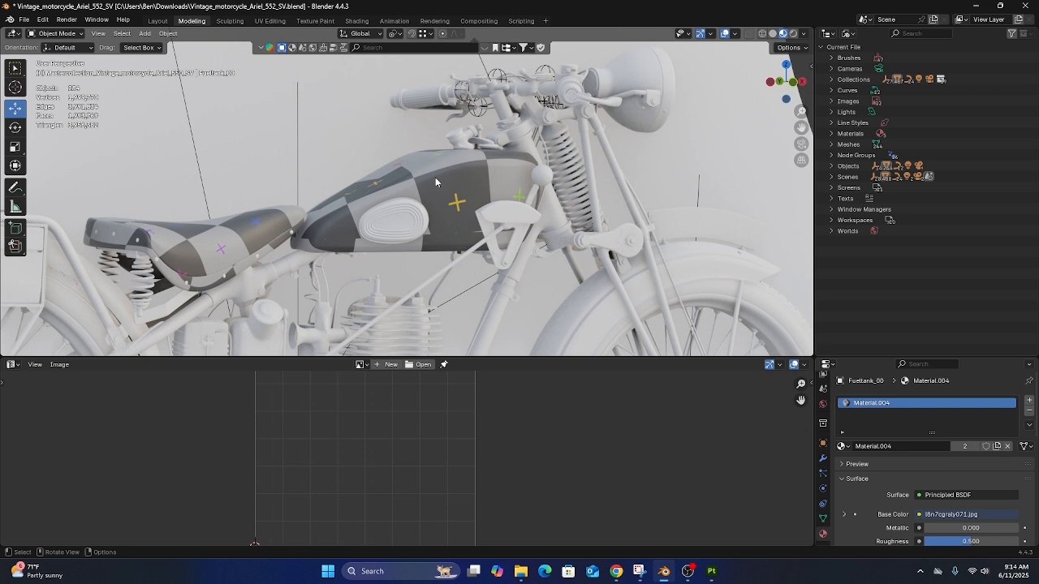
pyautogui.click(441, 176)
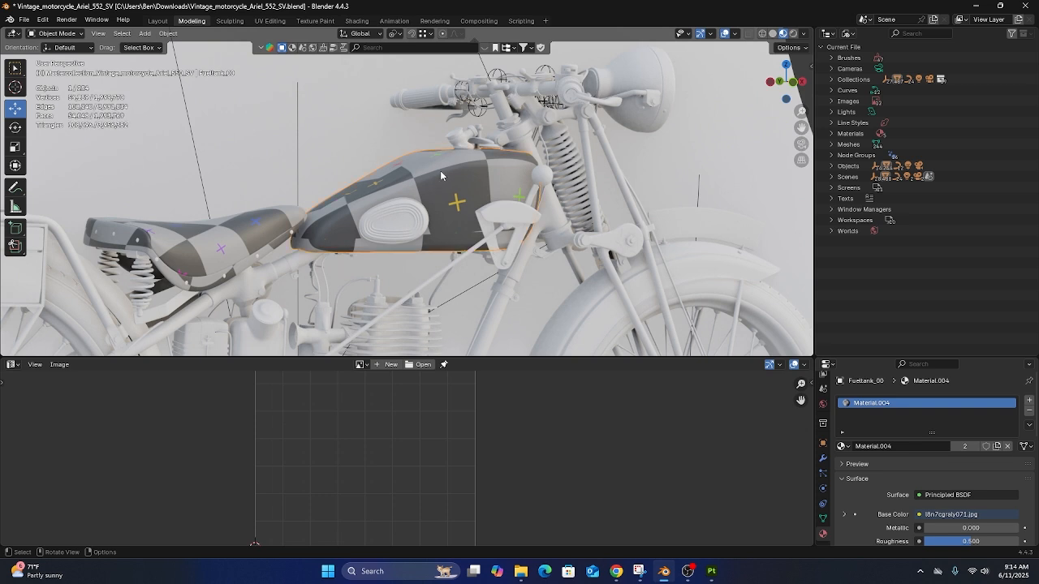
pyautogui.click(11, 364)
pyautogui.click(42, 453)
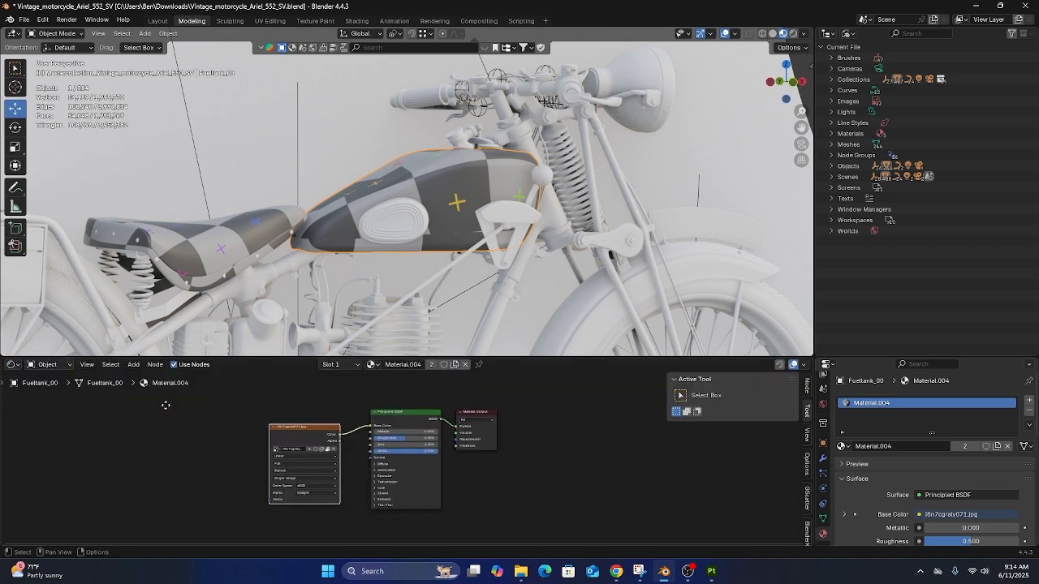
# Unlink the tank's checker material and create a new material named Gas Tank
pyautogui.click(466, 364)
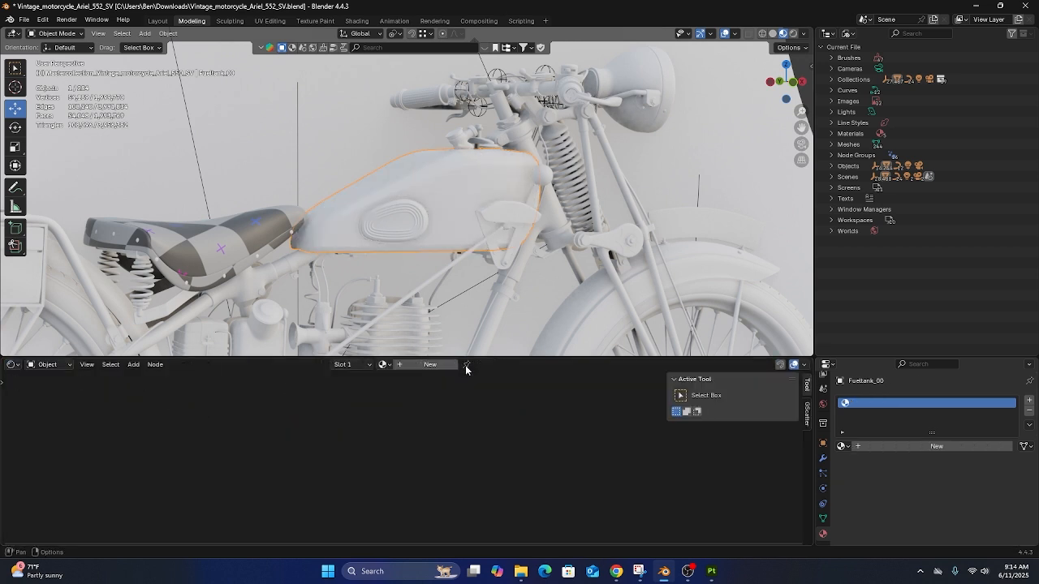
pyautogui.click(437, 367)
pyautogui.doubleClick(410, 364)
pyautogui.write('Gas Tank')
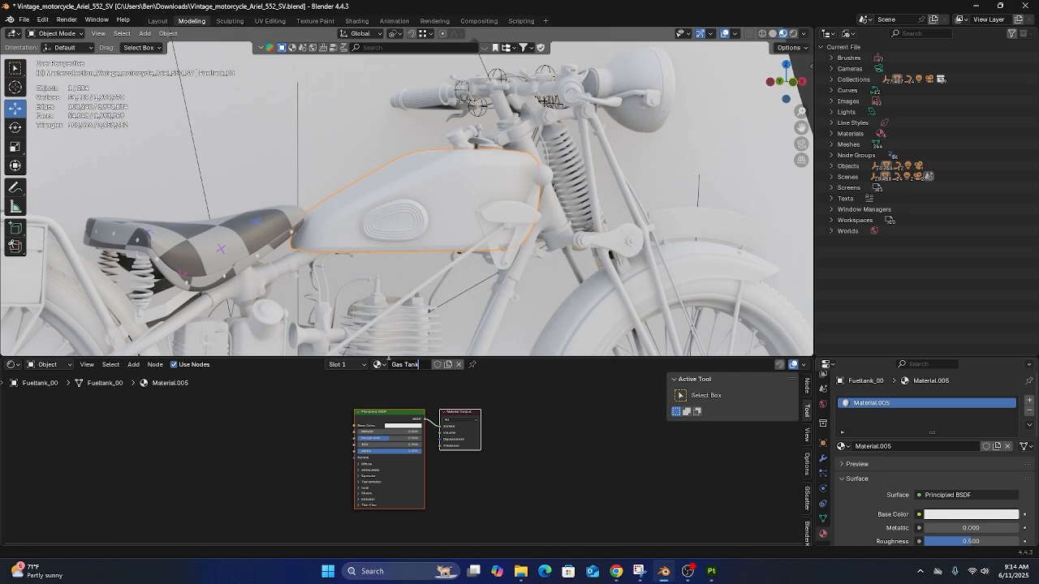
pyautogui.press('Return')
# Try feeding the exported BaseColor image into the shader's Base Color, undo the link and delete the image node
pyautogui.click(520, 572)
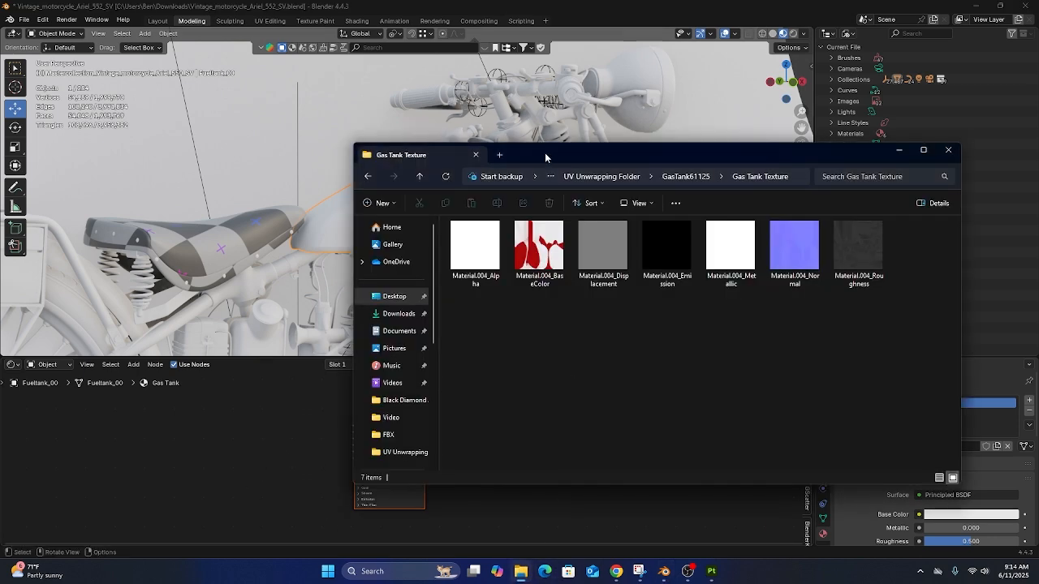
pyautogui.moveTo(544, 152); pyautogui.dragTo(754, 134)
pyautogui.moveTo(748, 235); pyautogui.dragTo(412, 419)
pyautogui.moveTo(221, 428); pyautogui.dragTo(221, 428)
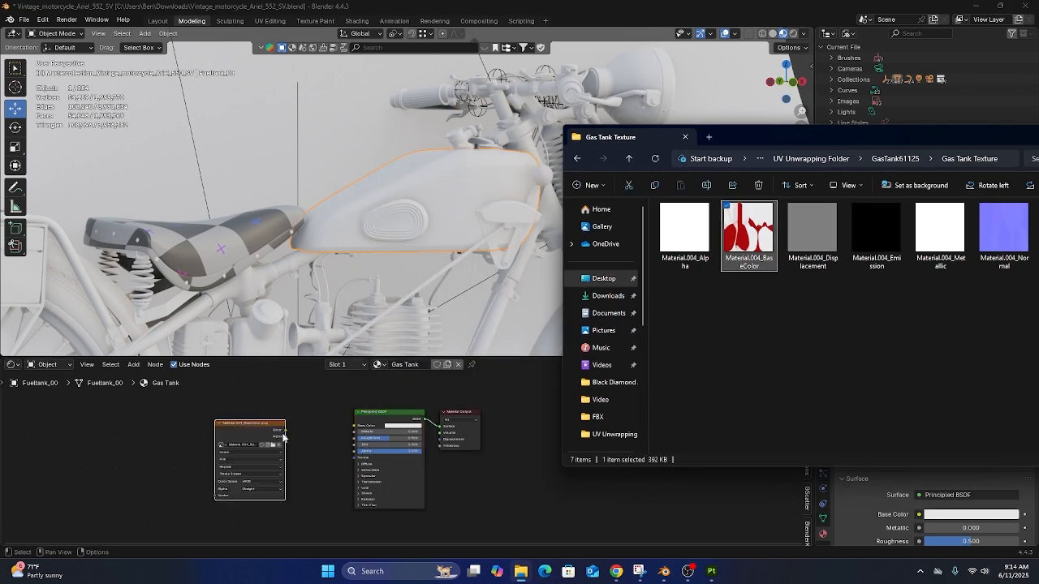
pyautogui.moveTo(284, 430); pyautogui.dragTo(355, 426)
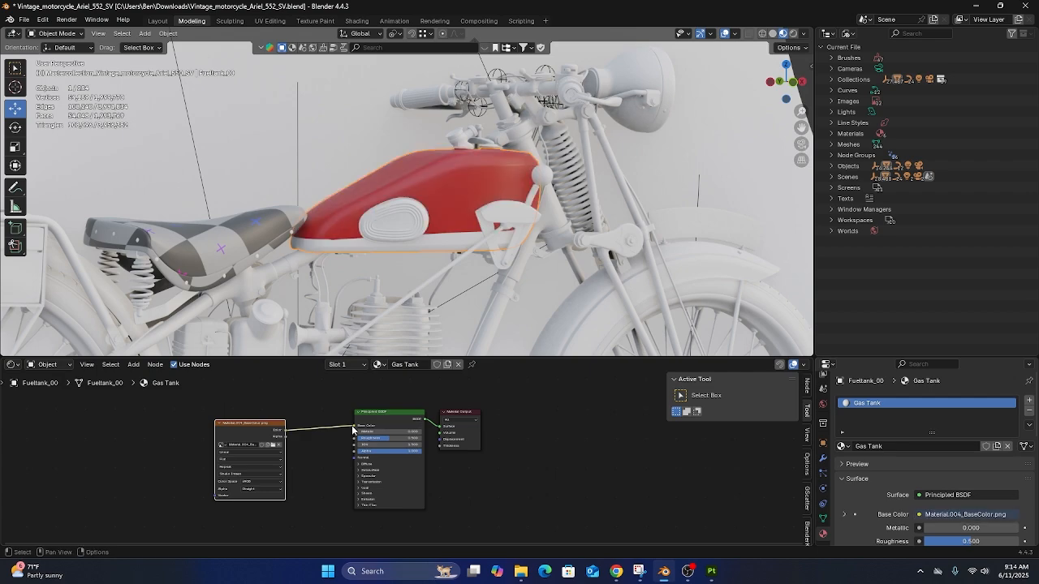
pyautogui.moveTo(327, 219)
pyautogui.mouseDown(button='middle')
pyautogui.moveTo(539, 244)
pyautogui.moveTo(342, 228)
pyautogui.mouseUp(button='middle')
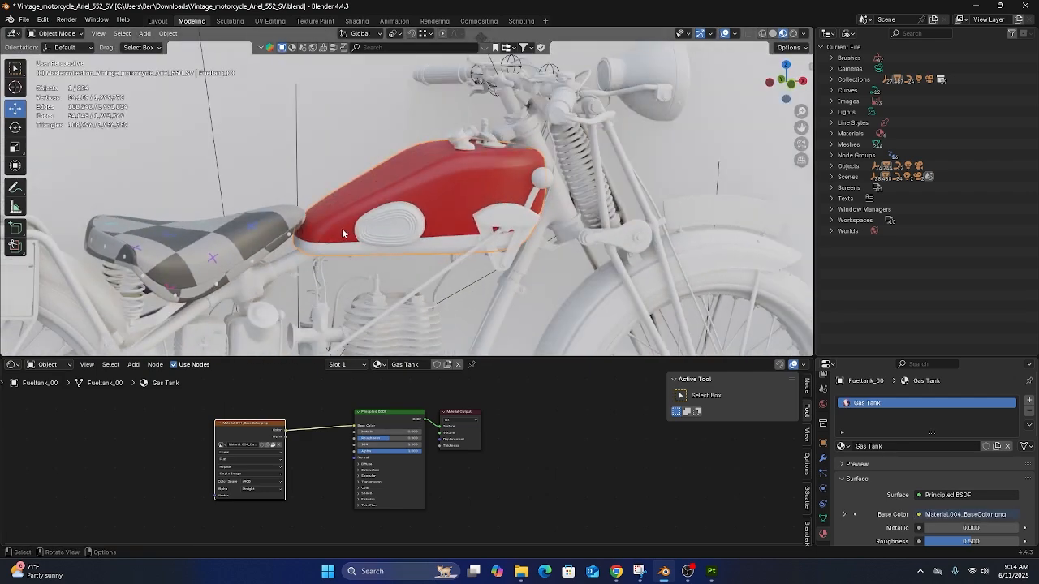
pyautogui.hotkey('ctrl', 'z')
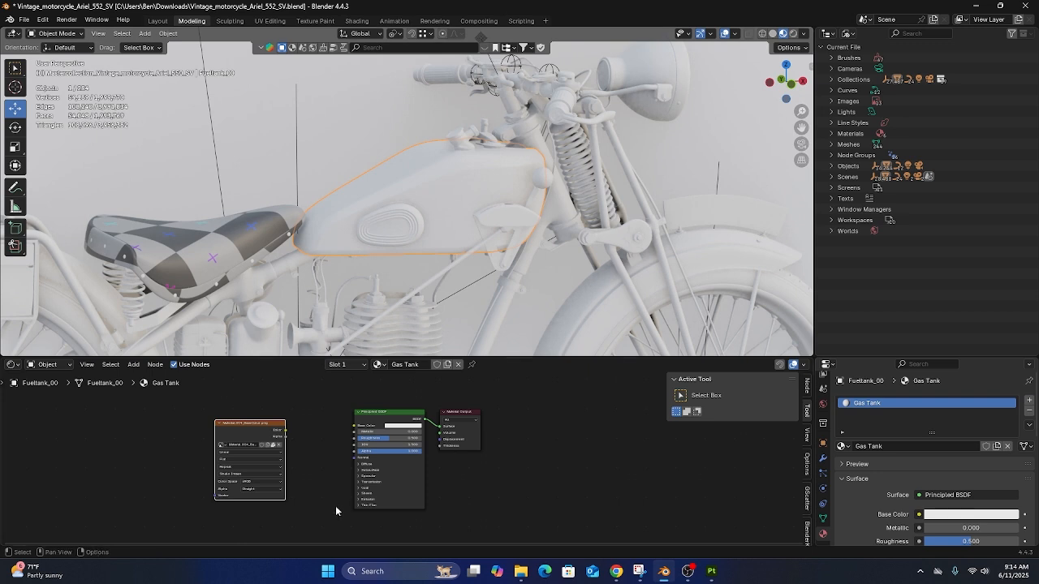
pyautogui.press('x')
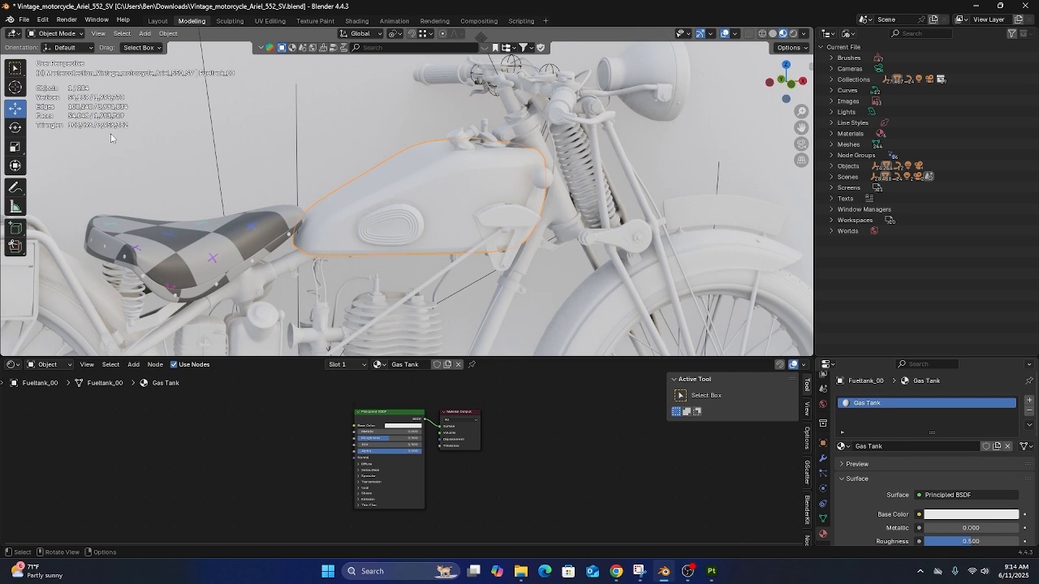
# Open the add-on preferences and check whether Node Wrangler is enabled
pyautogui.click(43, 18)
pyautogui.click(76, 168)
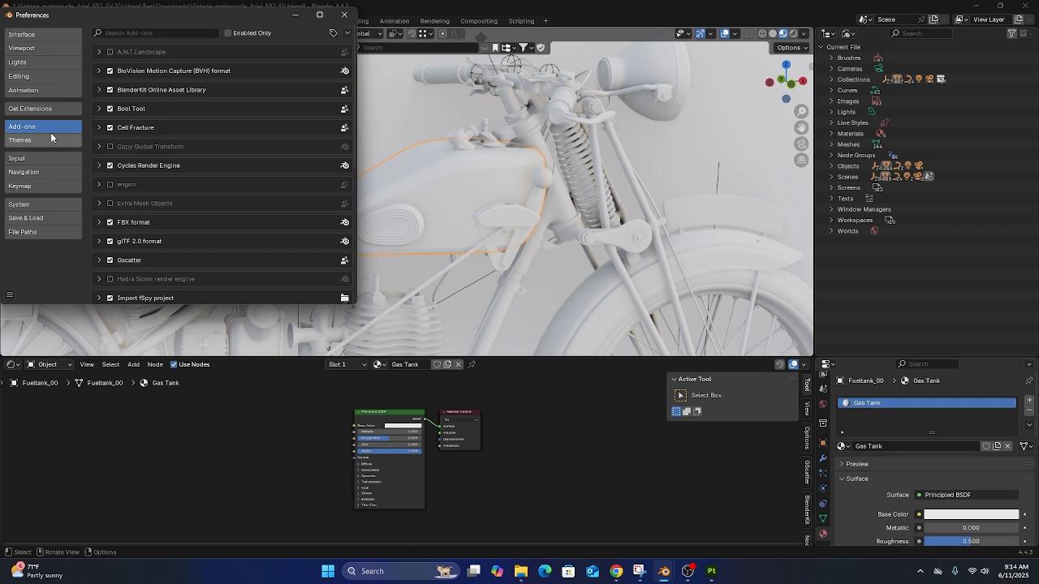
pyautogui.scroll(-5, 130, 126)
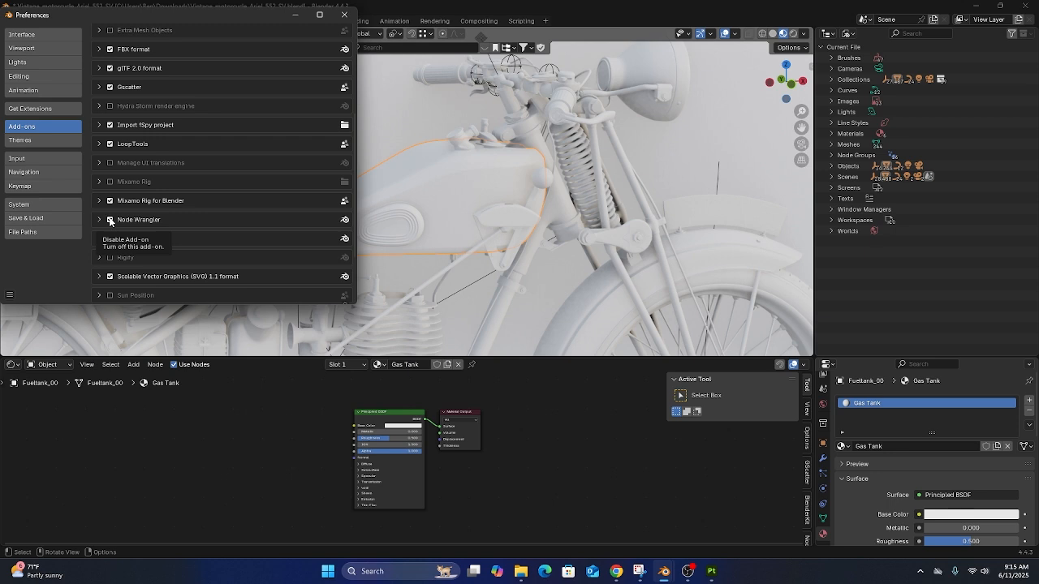
# Close the preferences and run Principled Texture Setup on the Principled BSDF with all seven Material.004 maps from the Gas Tank Texture folder
pyautogui.click(344, 17)
pyautogui.keyDown('shift'); pyautogui.moveTo(312, 474); pyautogui.dragTo(290, 471, button='middle'); pyautogui.keyUp('shift')
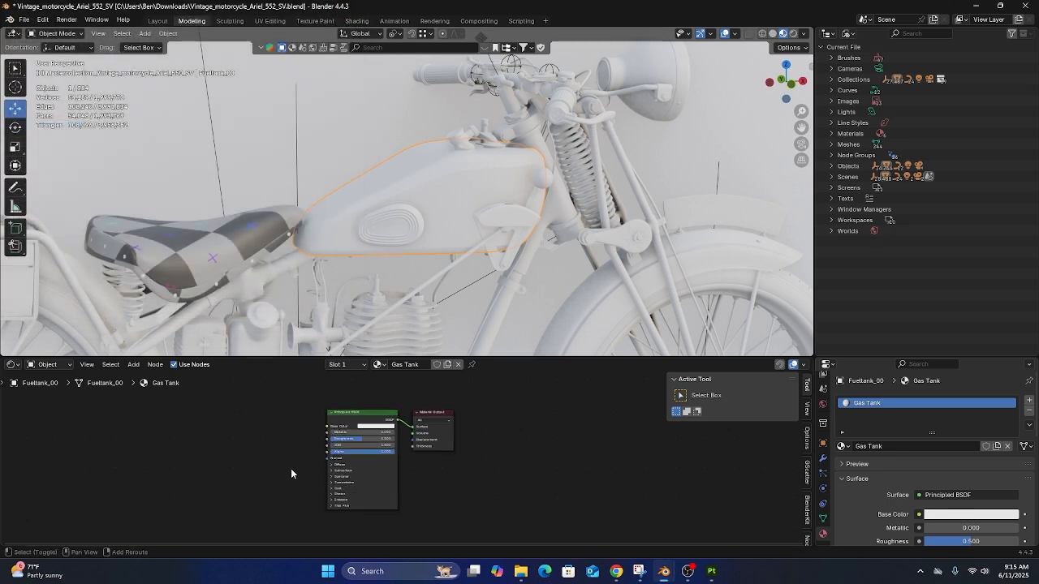
pyautogui.click(342, 415)
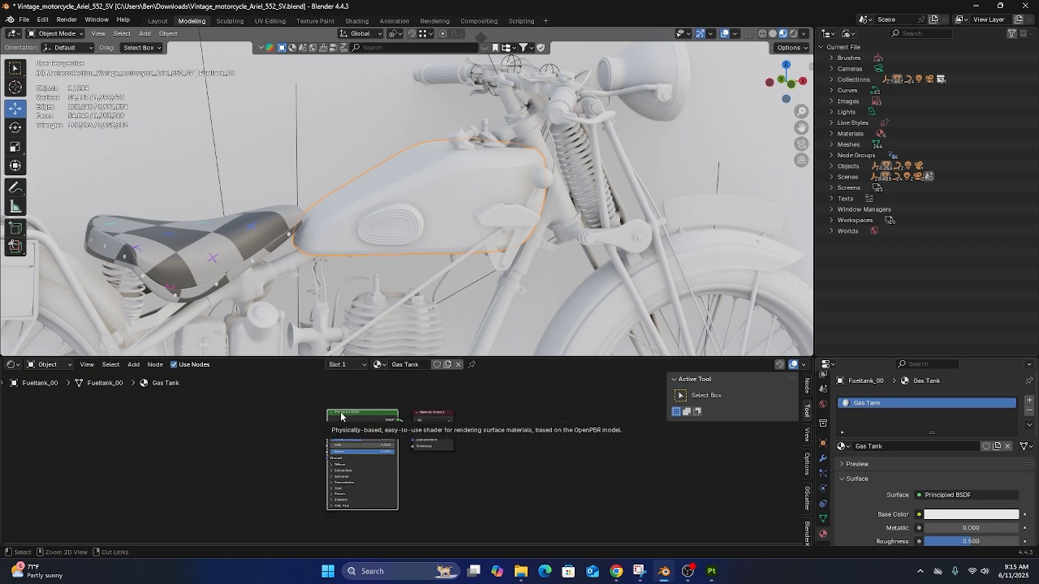
pyautogui.hotkey('ctrl', 'shift', 't')
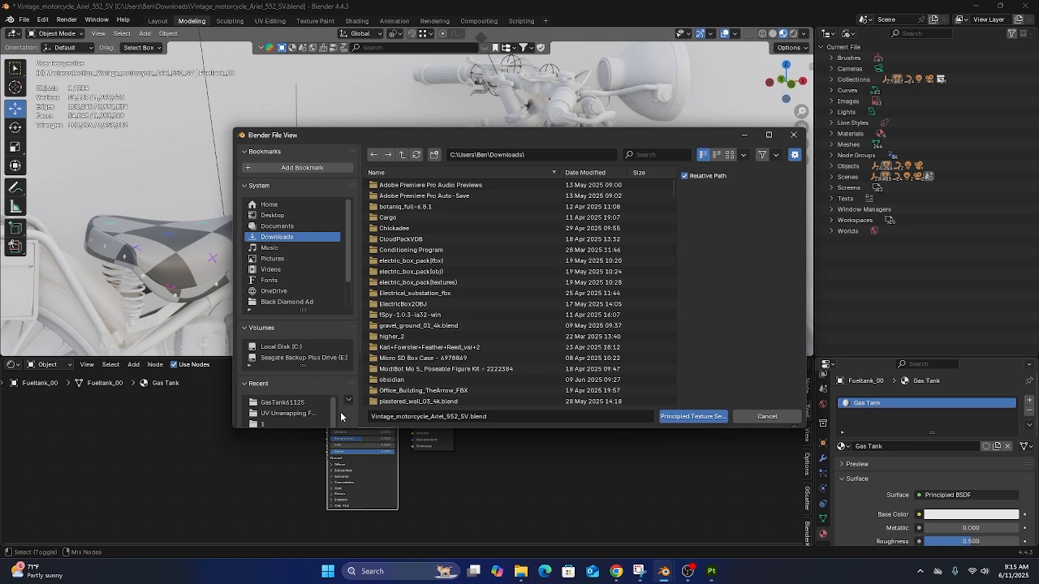
pyautogui.click(274, 217)
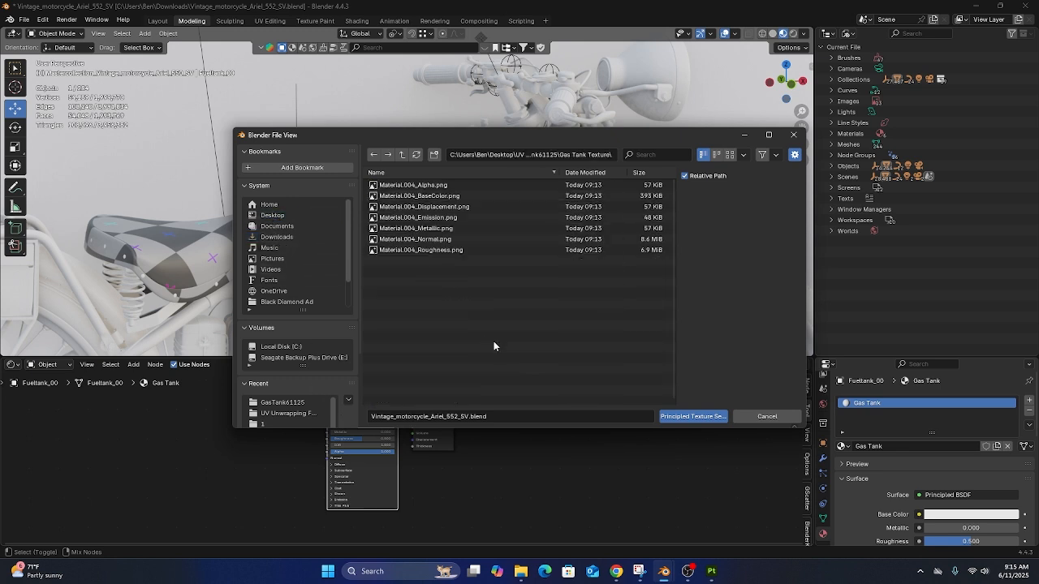
pyautogui.moveTo(493, 343); pyautogui.dragTo(414, 188)
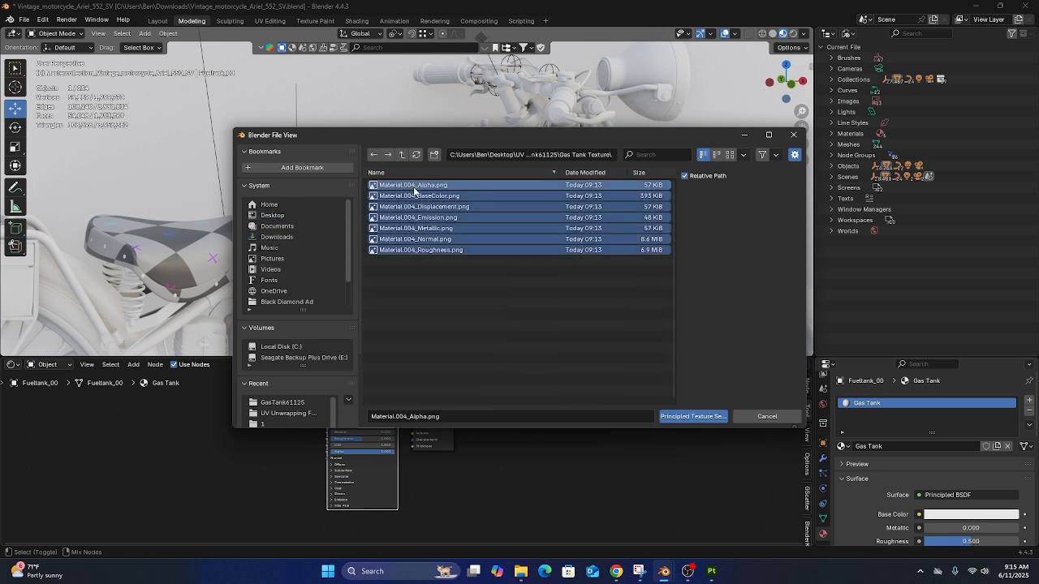
pyautogui.click(682, 421)
pyautogui.moveTo(410, 166); pyautogui.dragTo(379, 196, button='middle')
pyautogui.scroll(-4, 362, 159)
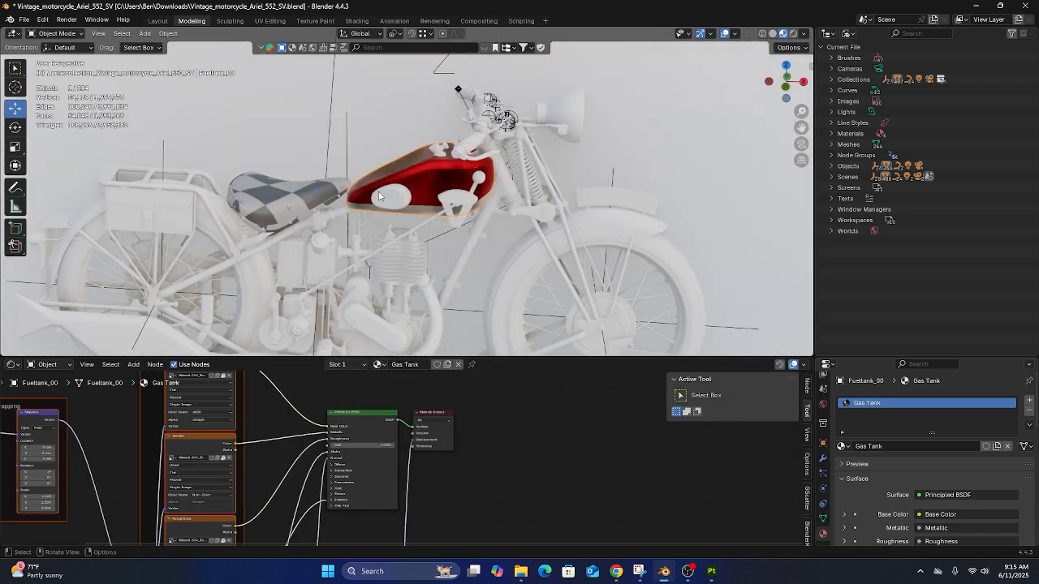